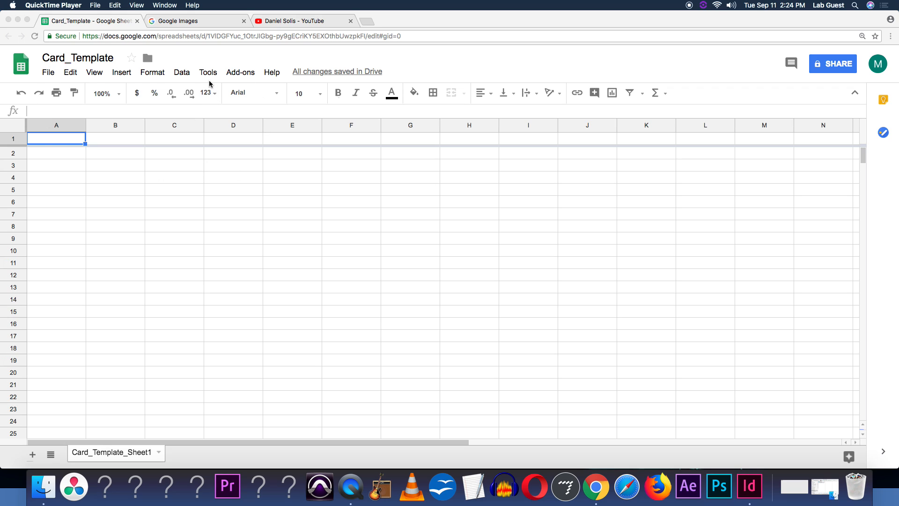
Freeze the first row of the sheet
{"action": "left_click", "coordinate": [97, 71]}
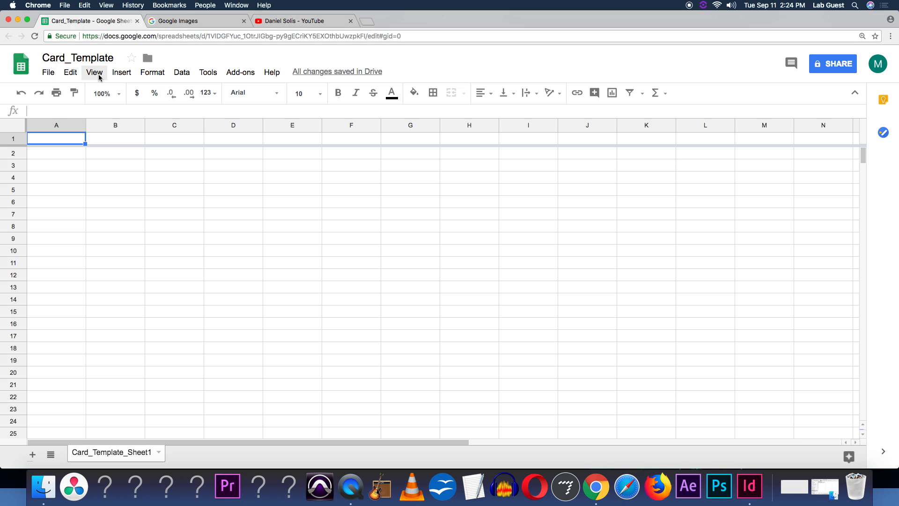
{"action": "left_click", "coordinate": [96, 74]}
{"action": "mouse_move", "coordinate": [113, 91]}
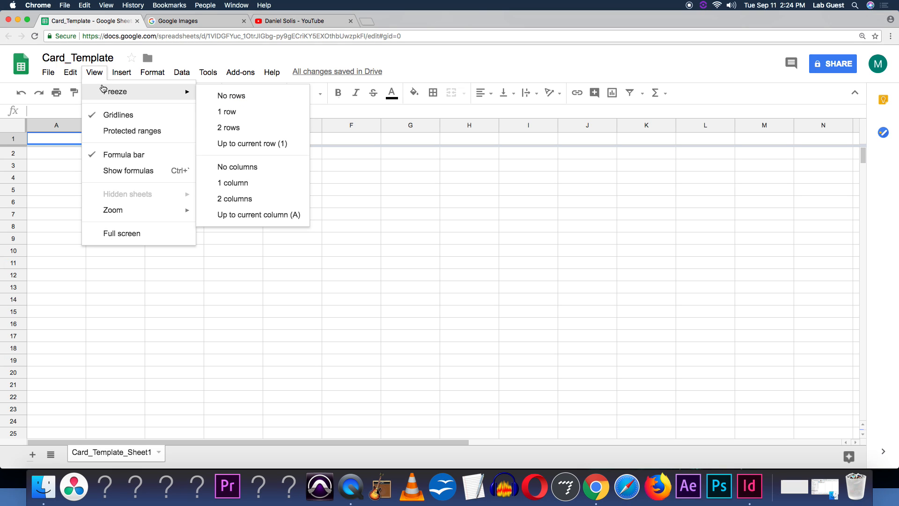
{"action": "left_click", "coordinate": [265, 111]}
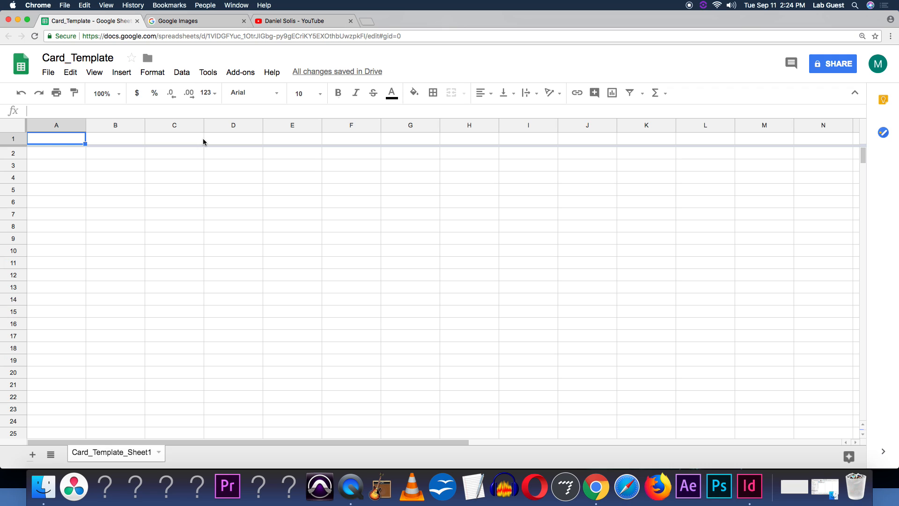
{"action": "type", "text": "Resource"}
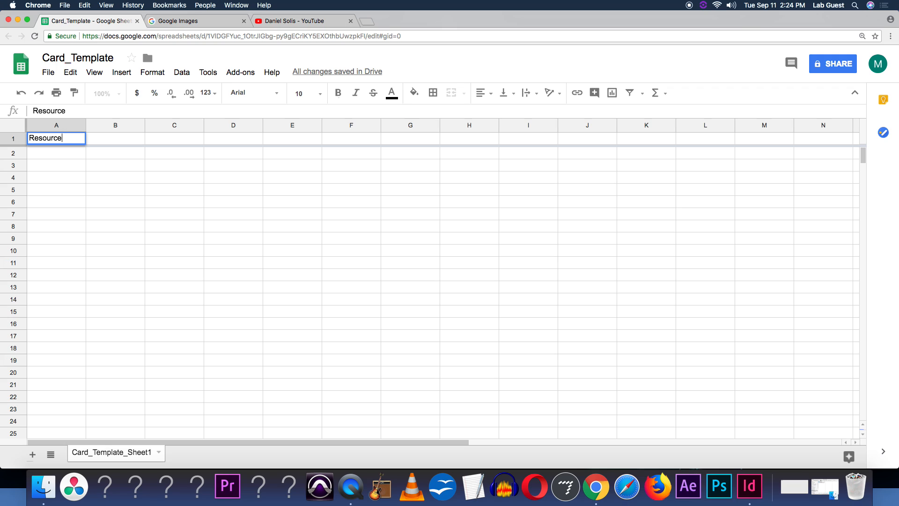
{"action": "left_click", "coordinate": [135, 150]}
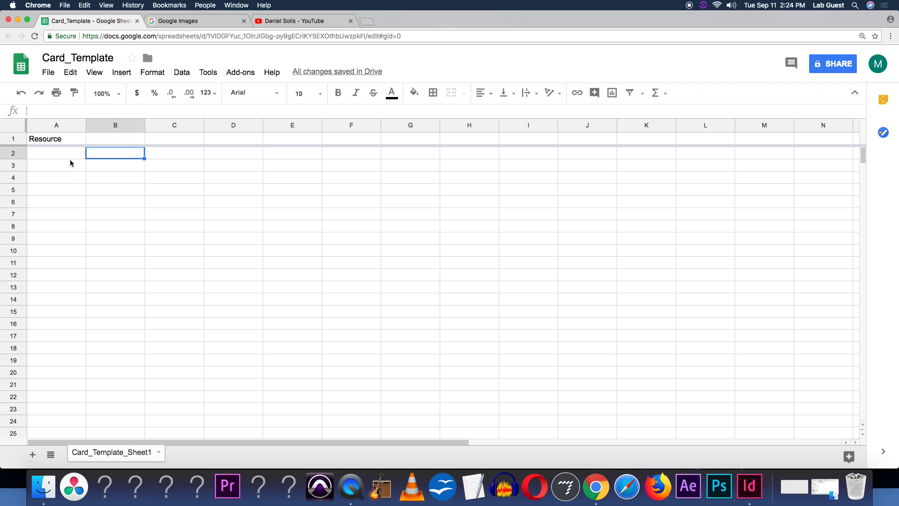
{"action": "left_click", "coordinate": [104, 142]}
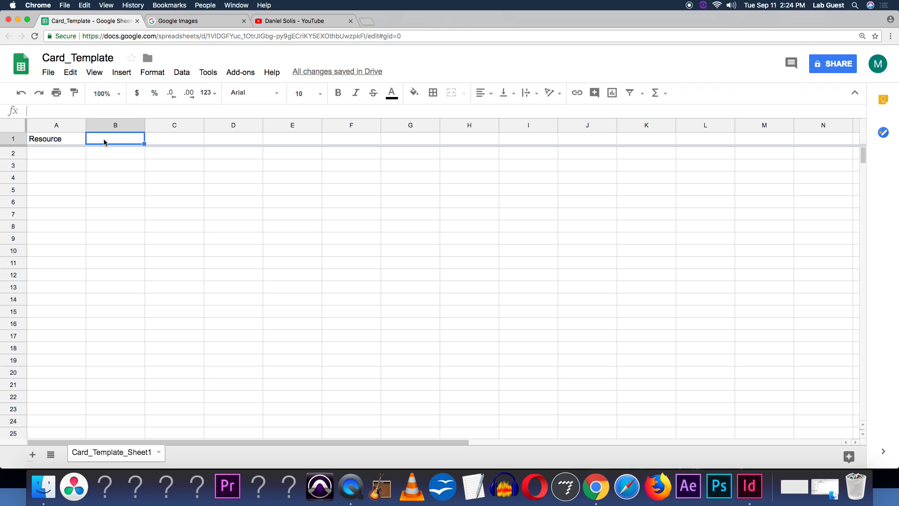
{"action": "type", "text": "@Image"}
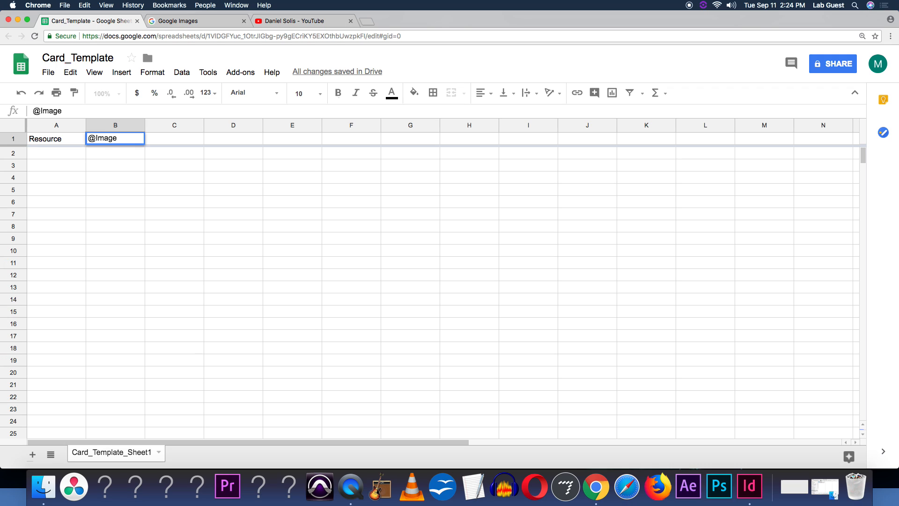
{"action": "left_click", "coordinate": [106, 156]}
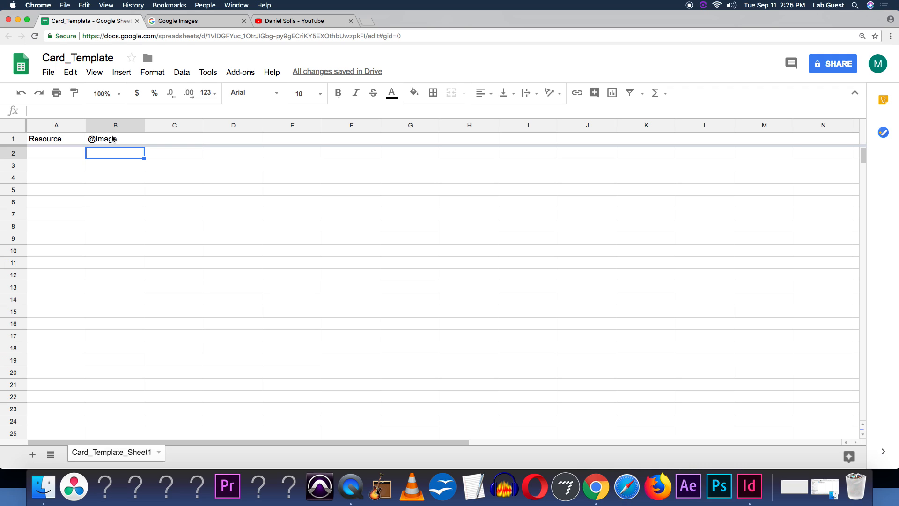
List the resources Wheat, Sheep and Stone in A2 to A4 under Resource
{"action": "left_click", "coordinate": [41, 143]}
{"action": "left_click", "coordinate": [52, 154]}
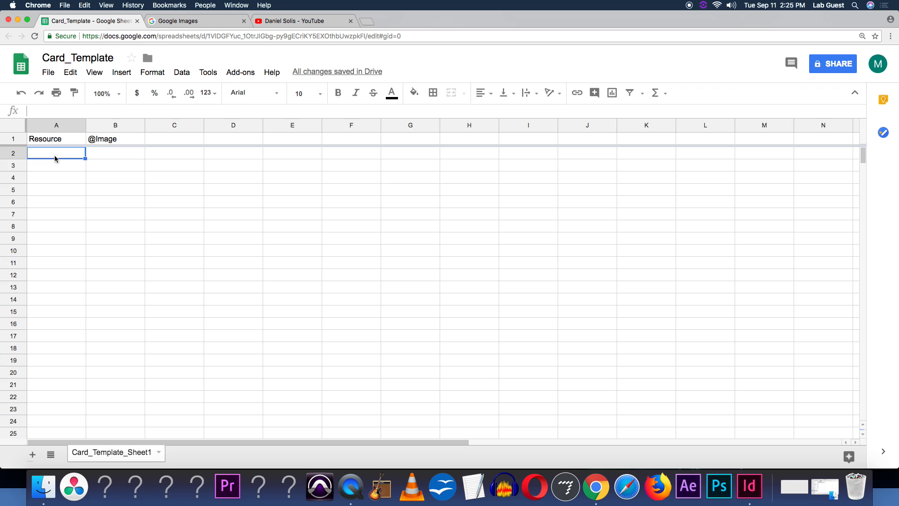
{"action": "type", "text": "Wheat"}
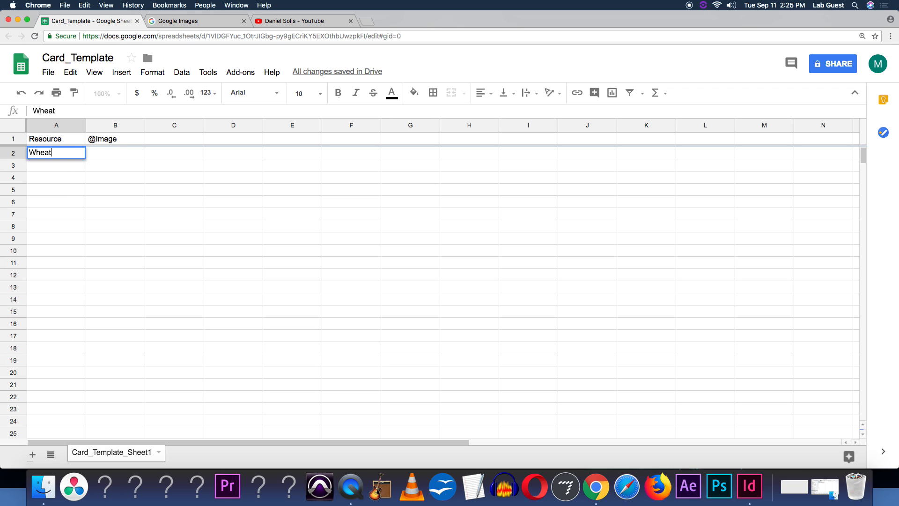
{"action": "key", "text": "Return"}
{"action": "type", "text": "Sheep"}
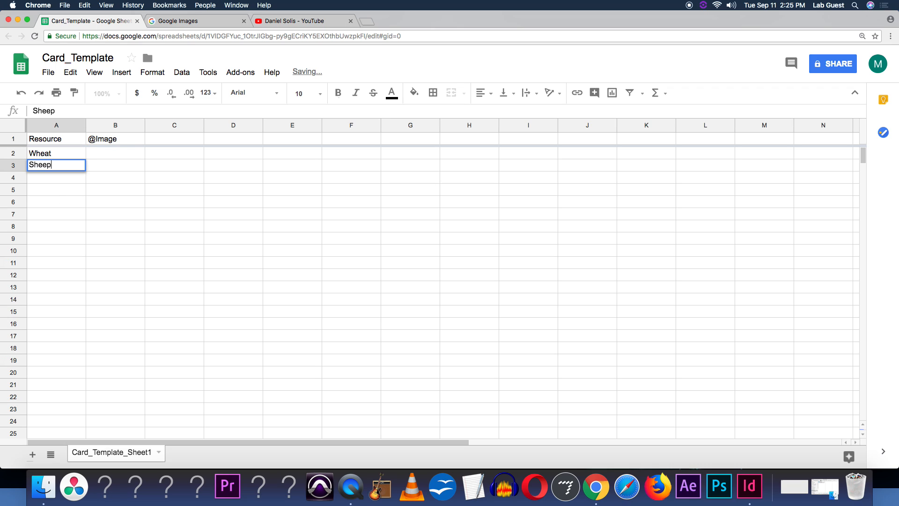
{"action": "key", "text": "Return"}
{"action": "type", "text": "Stone"}
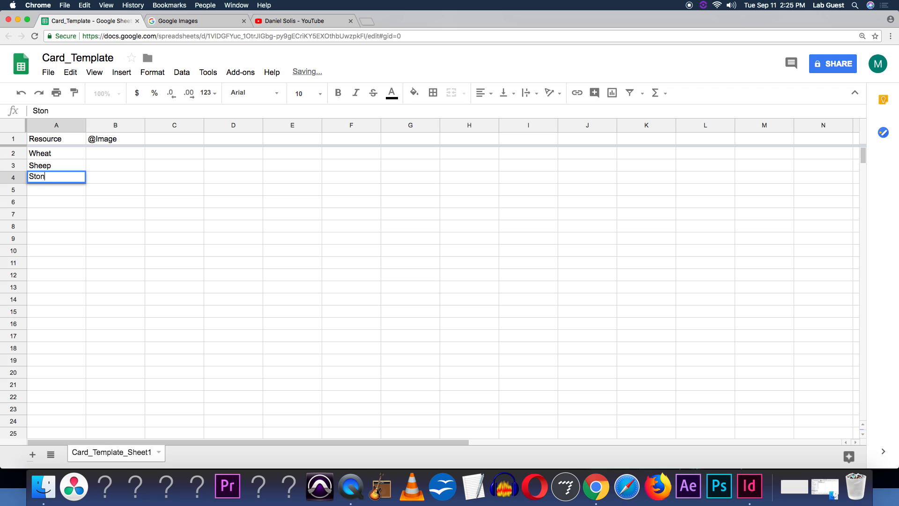
{"action": "key", "text": "Return"}
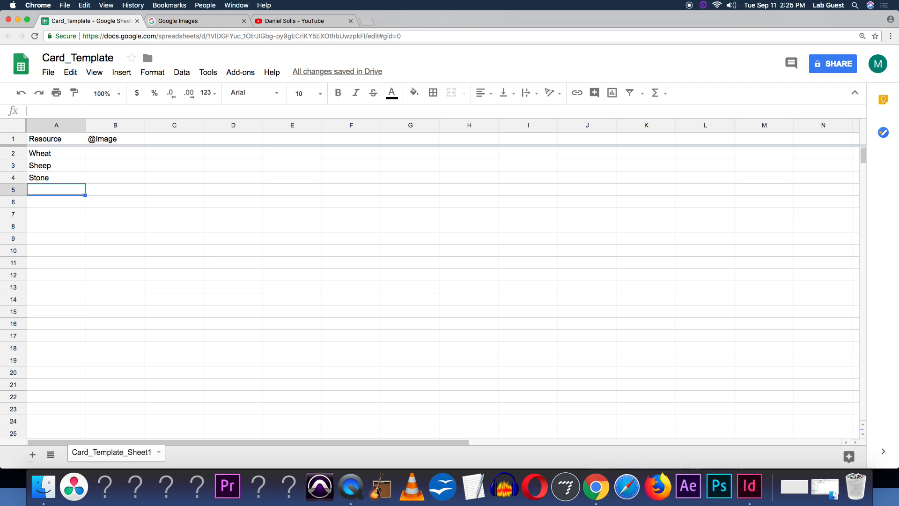
{"action": "left_click", "coordinate": [107, 158]}
{"action": "type", "text": "wh"}
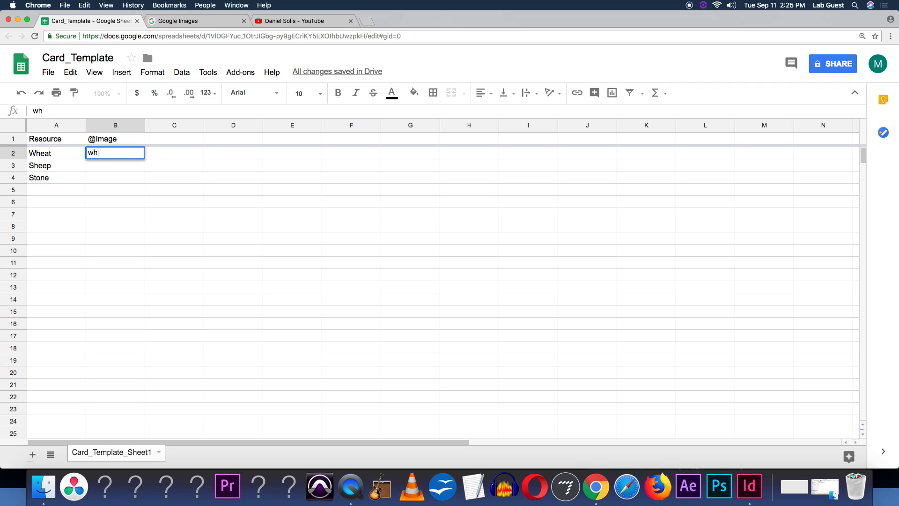
{"action": "type", "text": "eat.png"}
{"action": "key", "text": "Return"}
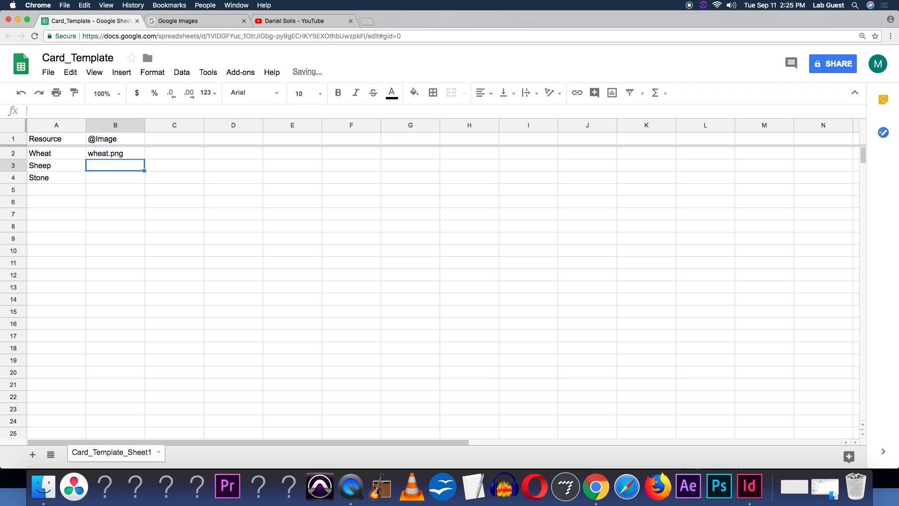
{"action": "type", "text": "sheep."}
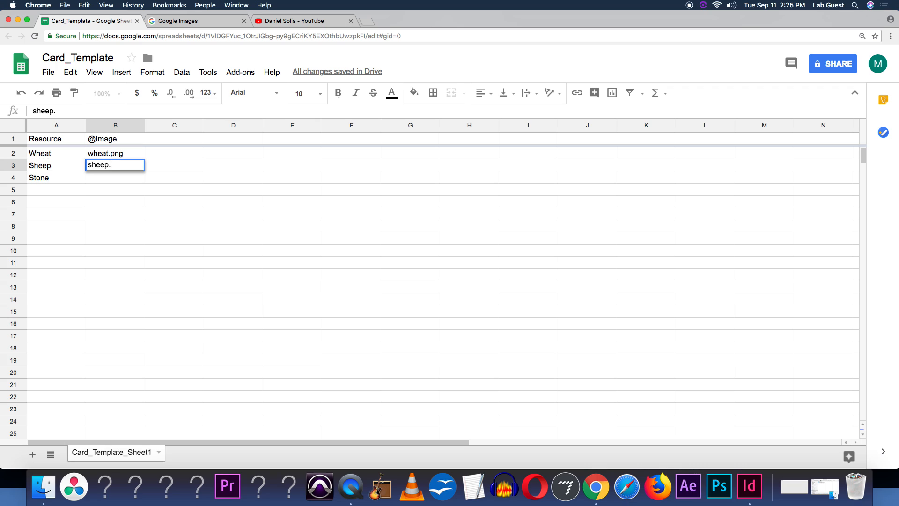
{"action": "type", "text": "pnng"}
{"action": "key", "text": "BackSpace"}
{"action": "key", "text": "BackSpace"}
{"action": "type", "text": "g"}
{"action": "key", "text": "Return"}
Change the extensions of both image file names to .jpg, giving wheat.jpg and sheep.jpg
{"action": "left_click", "coordinate": [115, 153]}
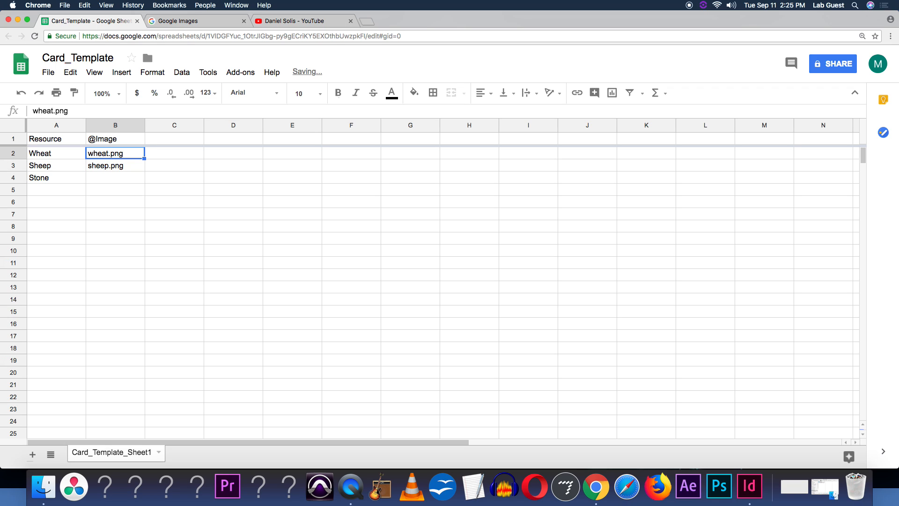
{"action": "key", "text": "Return"}
{"action": "key", "text": "BackSpace"}
{"action": "key", "text": "BackSpace"}
{"action": "key", "text": "BackSpace"}
{"action": "type", "text": "jpg"}
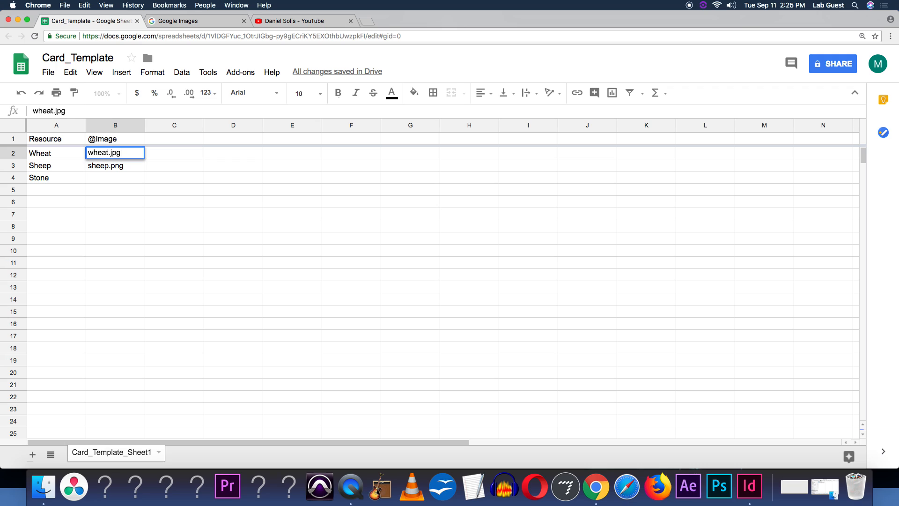
{"action": "key", "text": "Return"}
{"action": "key", "text": "Return"}
{"action": "key", "text": "BackSpace"}
{"action": "key", "text": "BackSpace"}
{"action": "key", "text": "BackSpace"}
{"action": "type", "text": "j"}
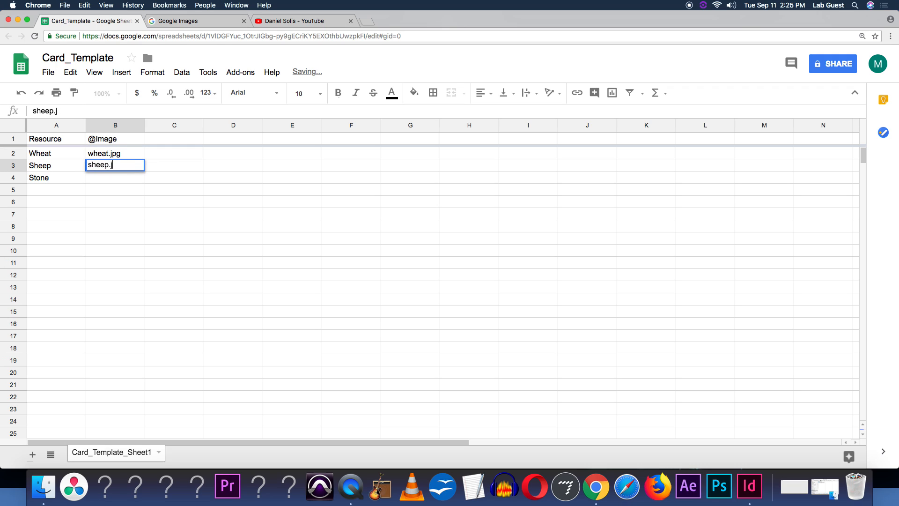
{"action": "type", "text": "pg"}
{"action": "key", "text": "Return"}
Enter stone.jpg as the image file name for Stone in B4
{"action": "type", "text": "ston"}
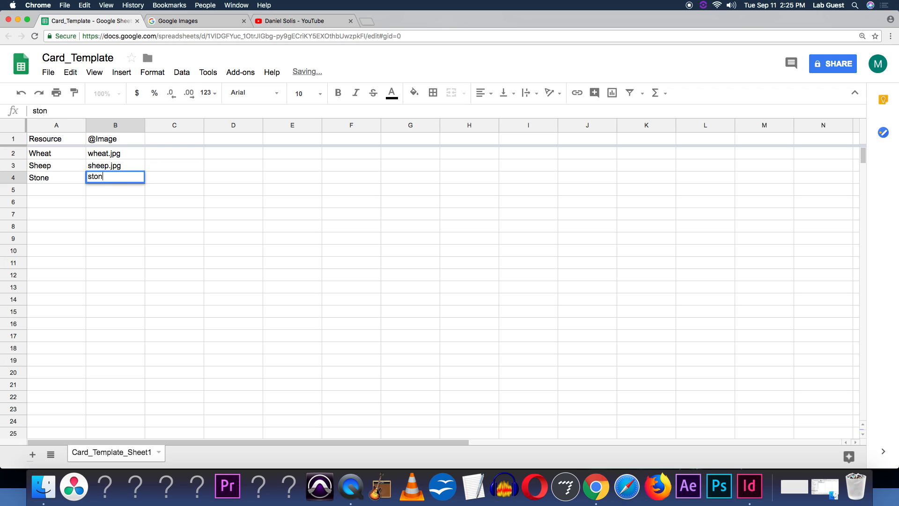
{"action": "type", "text": ".j"}
{"action": "key", "text": "BackSpace"}
{"action": "key", "text": "BackSpace"}
{"action": "type", "text": "e."}
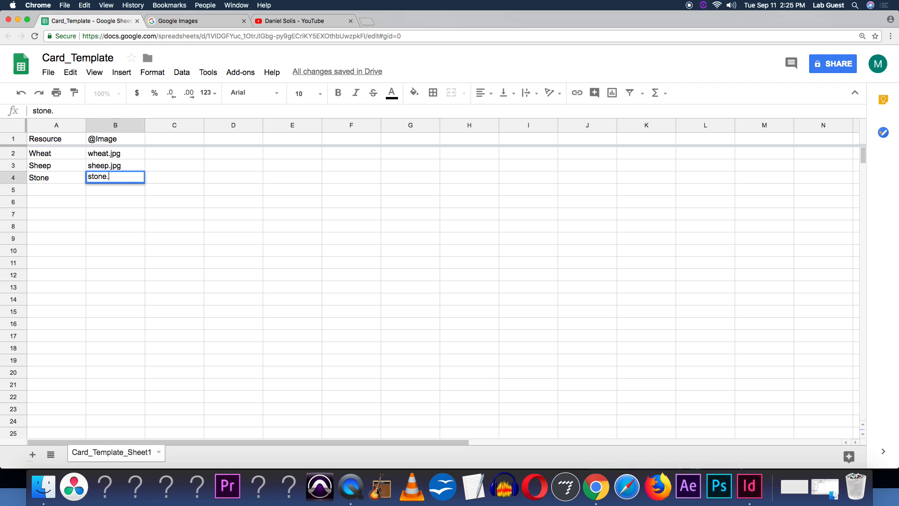
{"action": "type", "text": "jpg"}
{"action": "key", "text": "Return"}
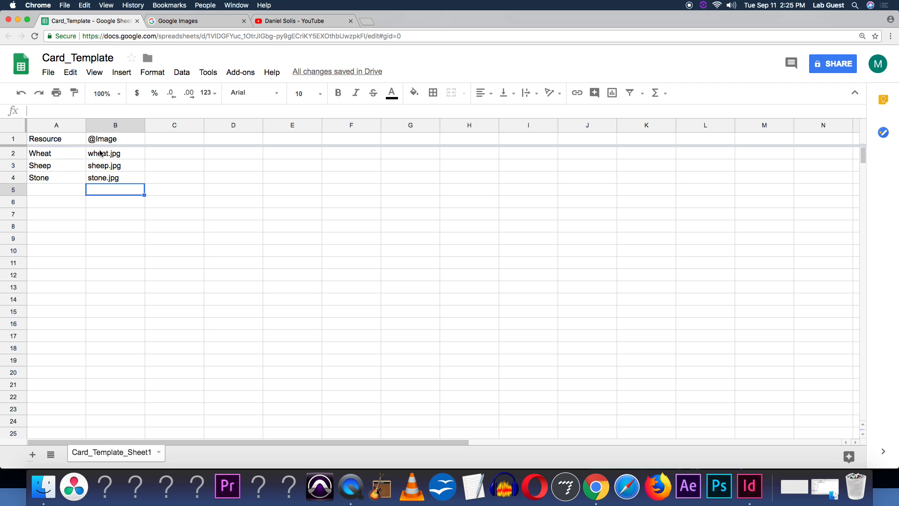
Add a Value header in C1
{"action": "left_click", "coordinate": [156, 142]}
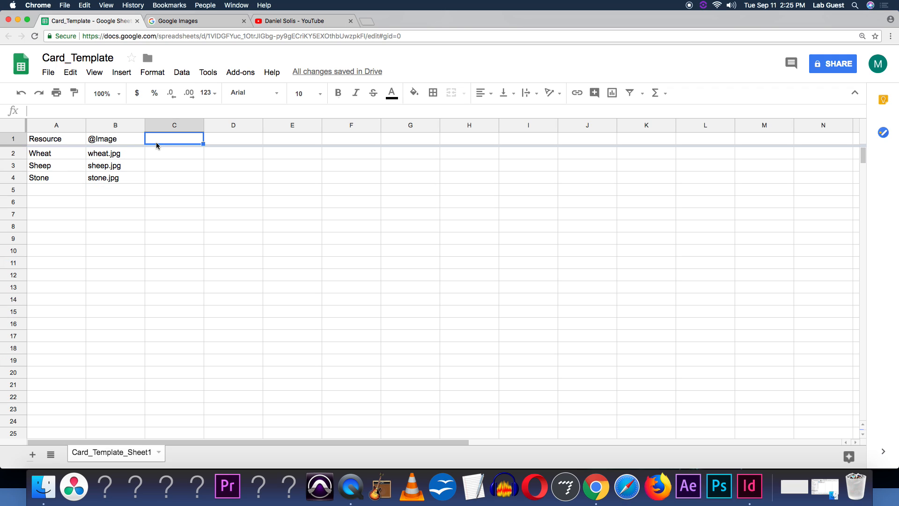
{"action": "type", "text": "Value"}
{"action": "key", "text": "Return"}
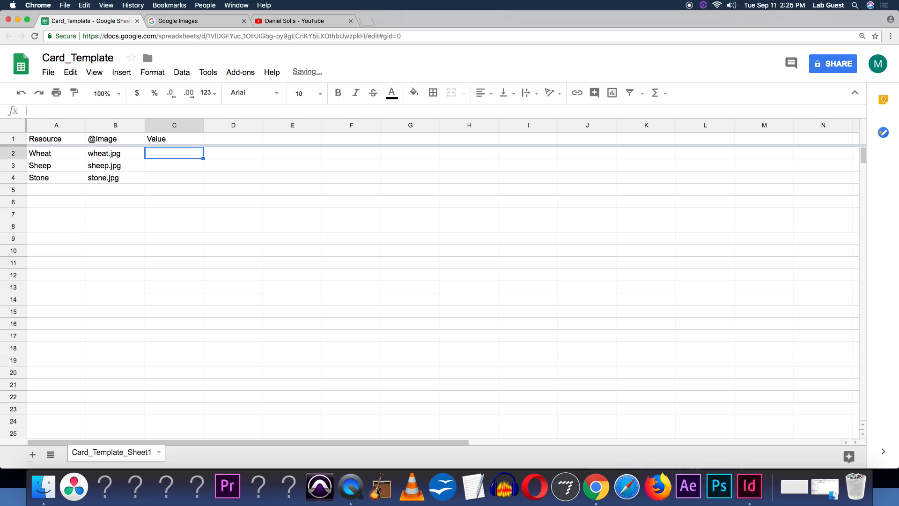
Enter a value of 1 for Wheat, Sheep and Stone in C2 to C4
{"action": "type", "text": "1"}
{"action": "key", "text": "Return"}
{"action": "type", "text": "1"}
{"action": "key", "text": "Return"}
{"action": "type", "text": "1"}
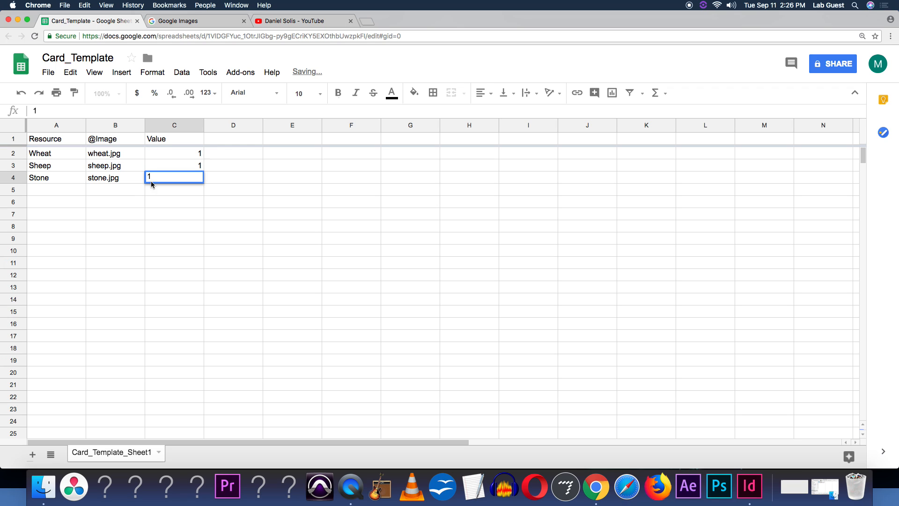
{"action": "key", "text": "Return"}
{"action": "key", "text": "Down"}
Try to copy the data range A2 to C4
{"action": "left_click_drag", "start_coordinate": [149, 178], "coordinate": [68, 154]}
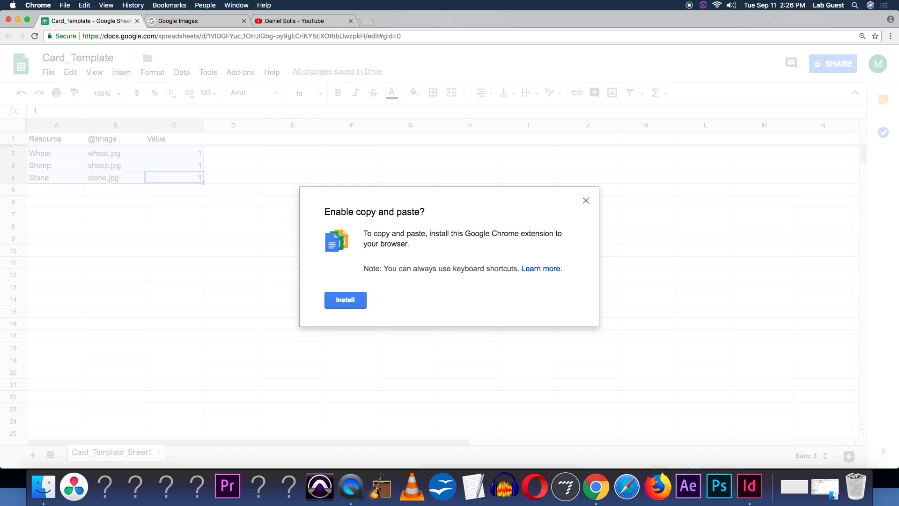
{"action": "left_click", "coordinate": [591, 202]}
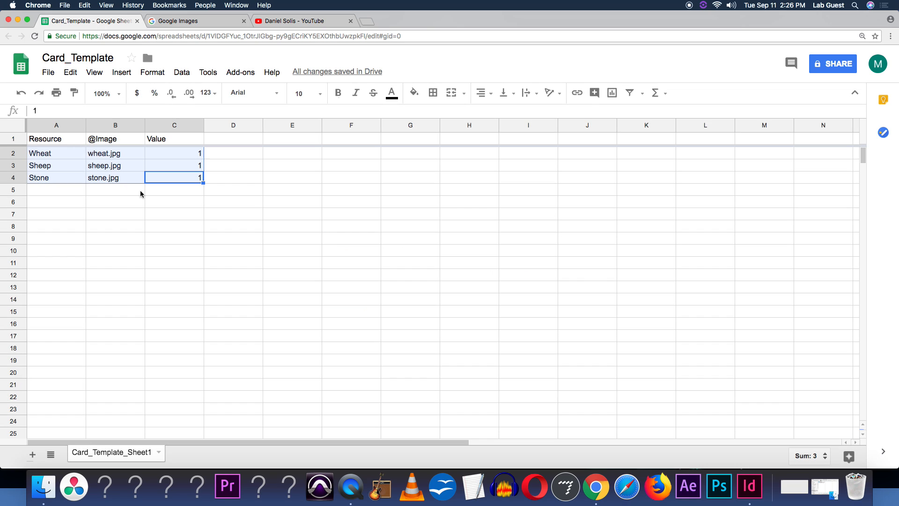
{"action": "right_click", "coordinate": [155, 158]}
{"action": "left_click", "coordinate": [173, 182]}
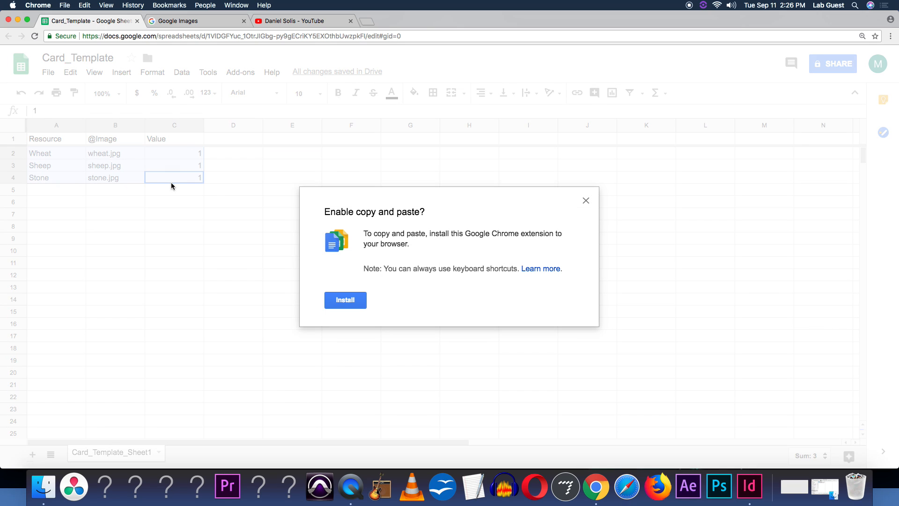
{"action": "left_click", "coordinate": [586, 201]}
Enter Wheat, Sheep and Stone again in A5 to A7 of the Resource column
{"action": "left_click", "coordinate": [48, 189]}
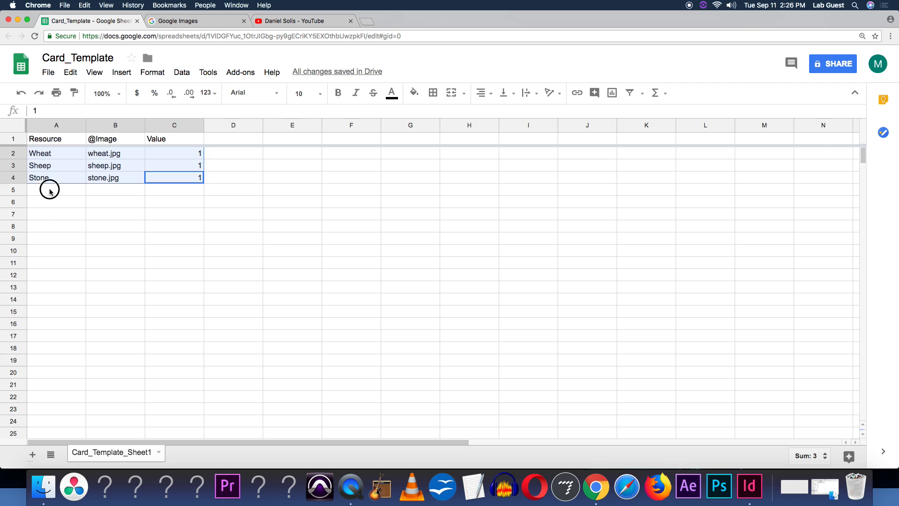
{"action": "type", "text": "Wheat"}
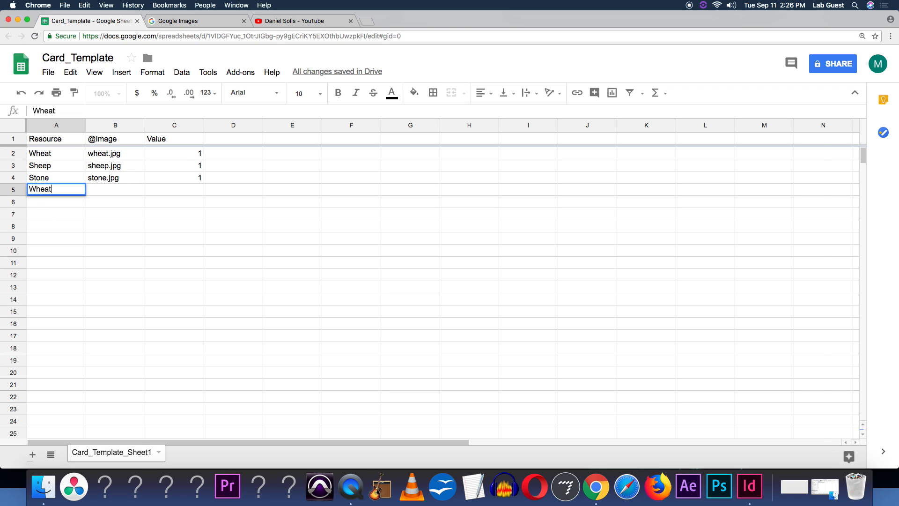
{"action": "key", "text": "Return"}
{"action": "type", "text": "She"}
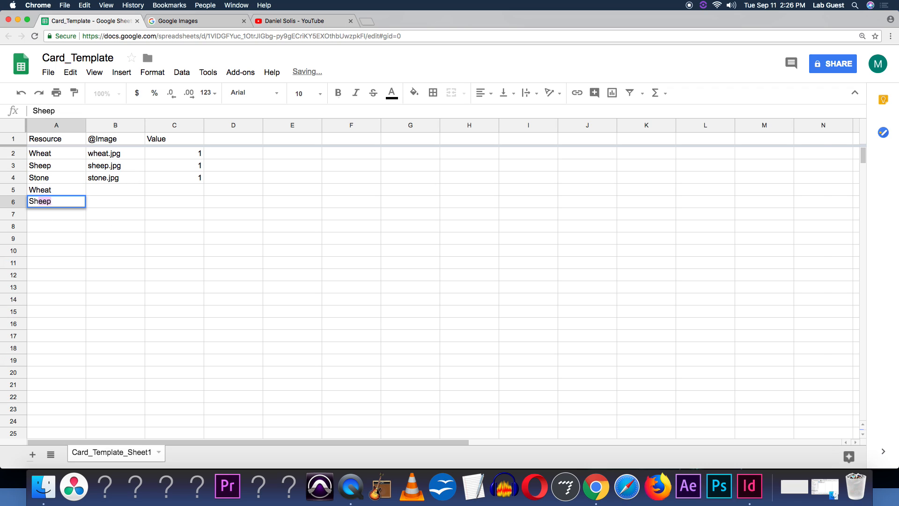
{"action": "type", "text": "p"}
{"action": "key", "text": "Return"}
{"action": "type", "text": "S"}
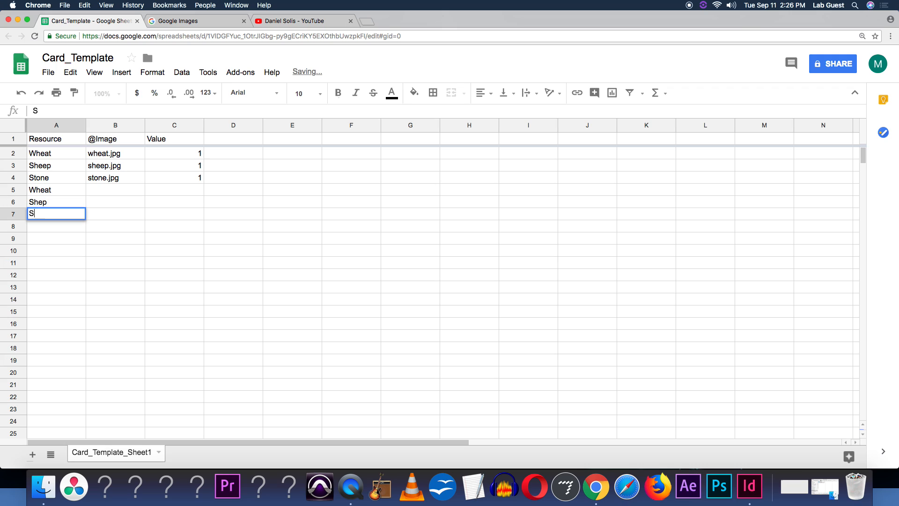
{"action": "type", "text": "tone"}
{"action": "key", "text": "Return"}
Correct the misspelled Sheep entry in A6
{"action": "key", "text": "Up"}
{"action": "key", "text": "Up"}
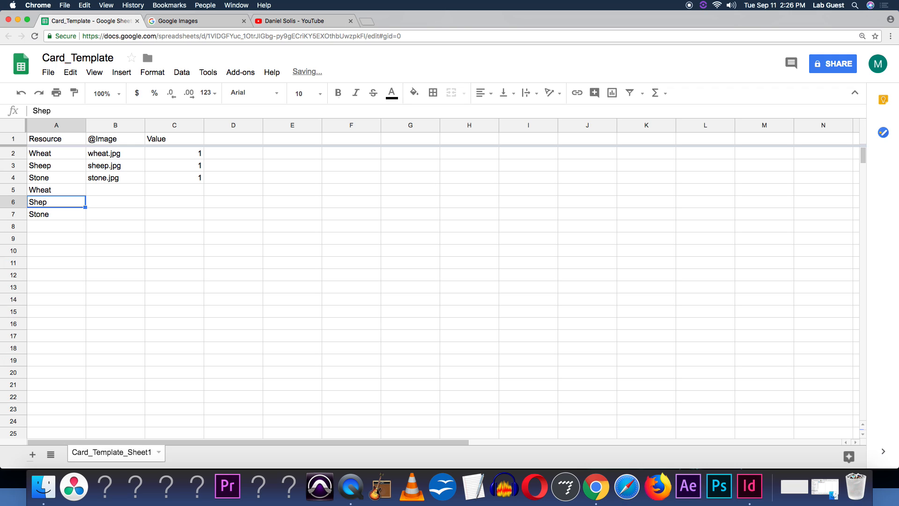
{"action": "key", "text": "Return"}
{"action": "key", "text": "BackSpace"}
{"action": "type", "text": "ep"}
{"action": "key", "text": "Return"}
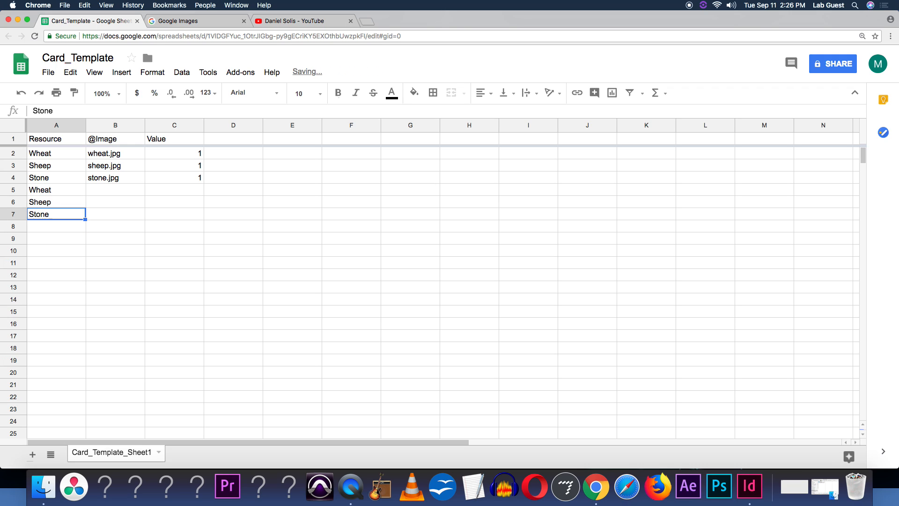
{"action": "key", "text": "Down"}
{"action": "key", "text": "Return"}
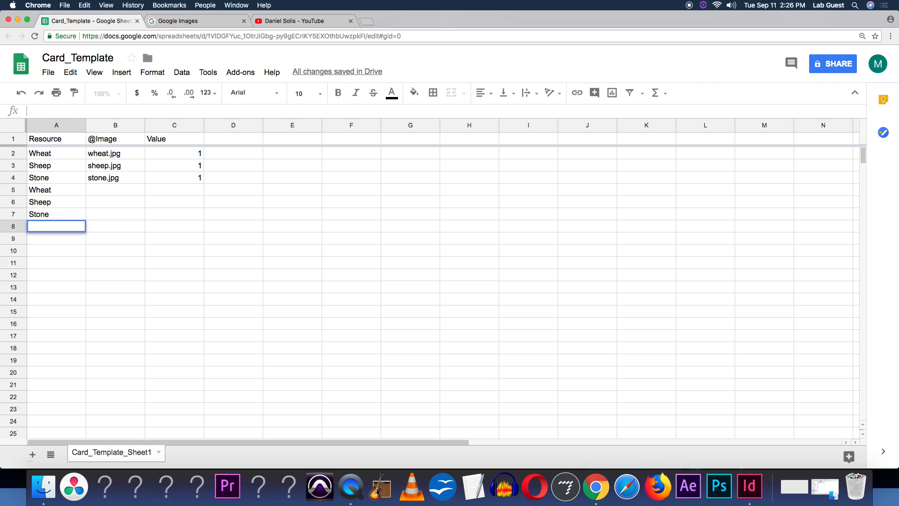
Enter Wheat, Sheep and Stone in A8 to A10 of the Resource column
{"action": "type", "text": "Wheat"}
{"action": "key", "text": "Return"}
{"action": "type", "text": "Sheep"}
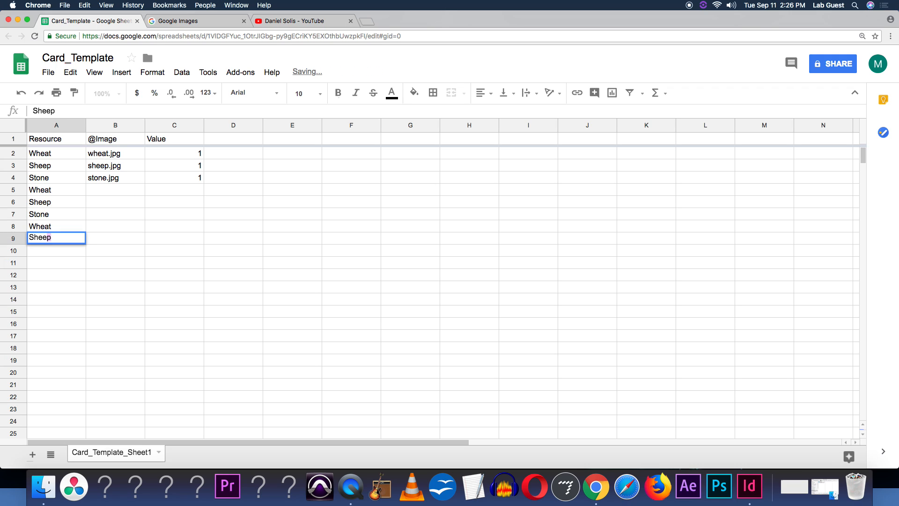
{"action": "key", "text": "Return"}
{"action": "type", "text": "Stone"}
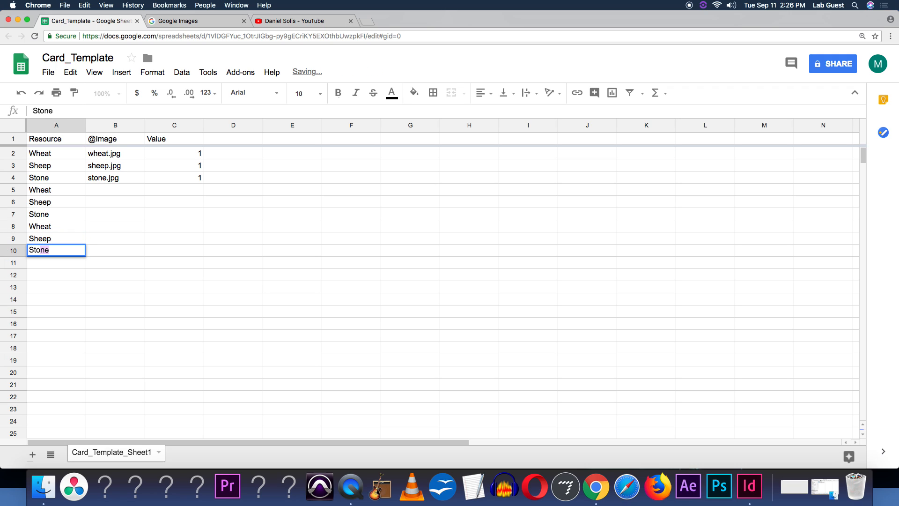
{"action": "key", "text": "Return"}
{"action": "key", "text": "Right"}
{"action": "key", "text": "Right"}
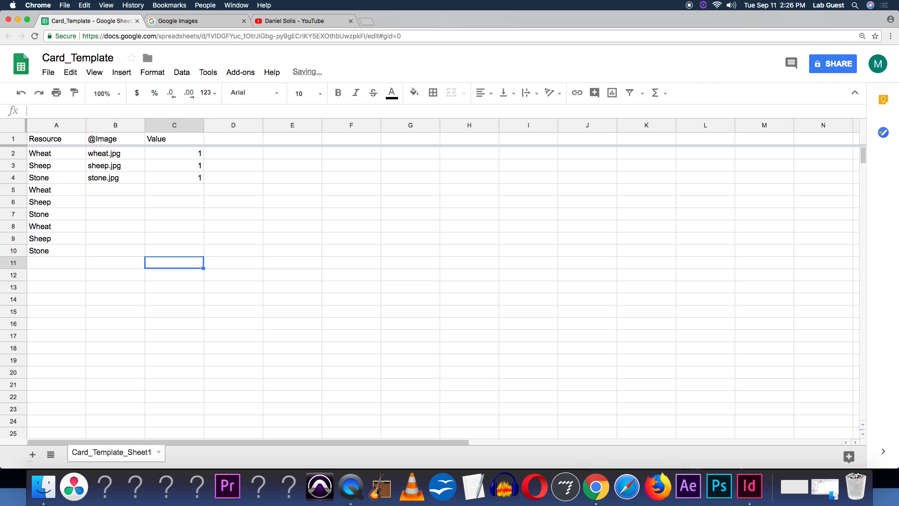
{"action": "key", "text": "Up"}
{"action": "key", "text": "Up"}
{"action": "key", "text": "Up"}
{"action": "key", "text": "Up"}
{"action": "key", "text": "Up"}
{"action": "key", "text": "Up"}
{"action": "key", "text": "Left"}
{"action": "type", "text": "wheat.jpg"}
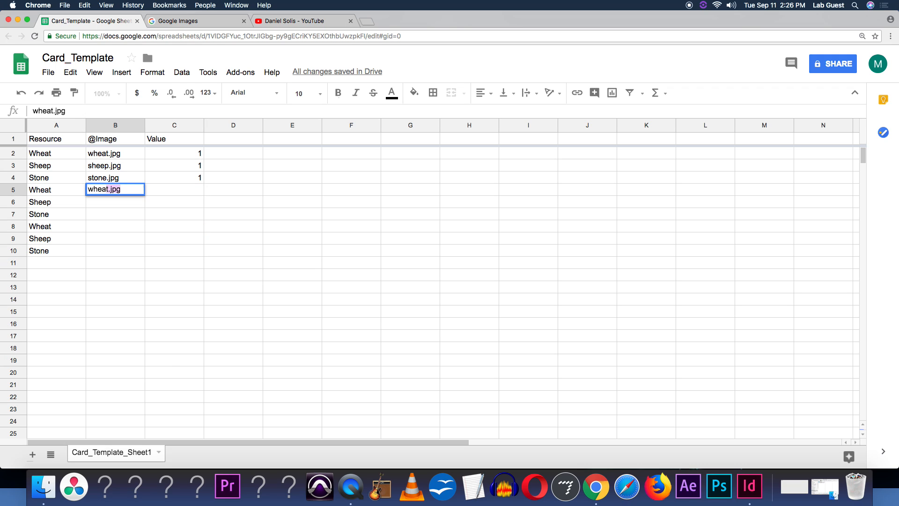
{"action": "key", "text": "Return"}
{"action": "type", "text": "sh"}
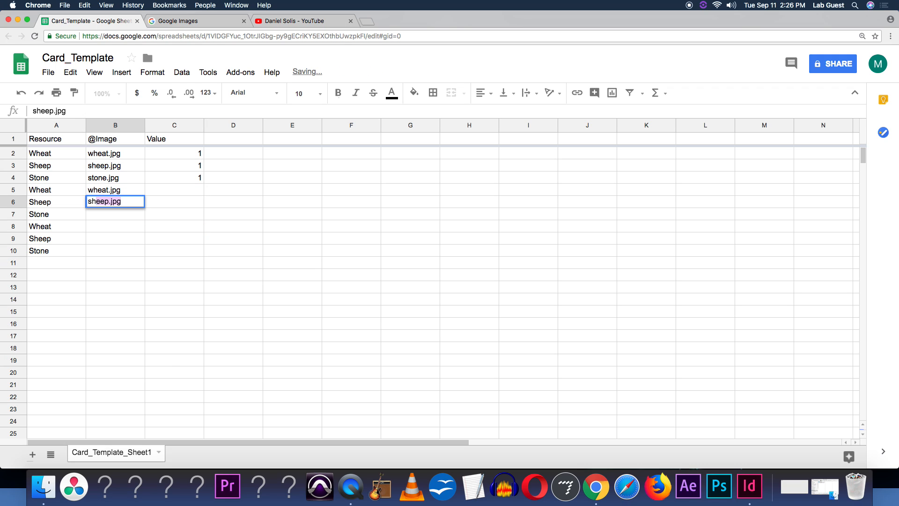
{"action": "key", "text": "Return"}
{"action": "type", "text": "stone.jpg"}
{"action": "key", "text": "Return"}
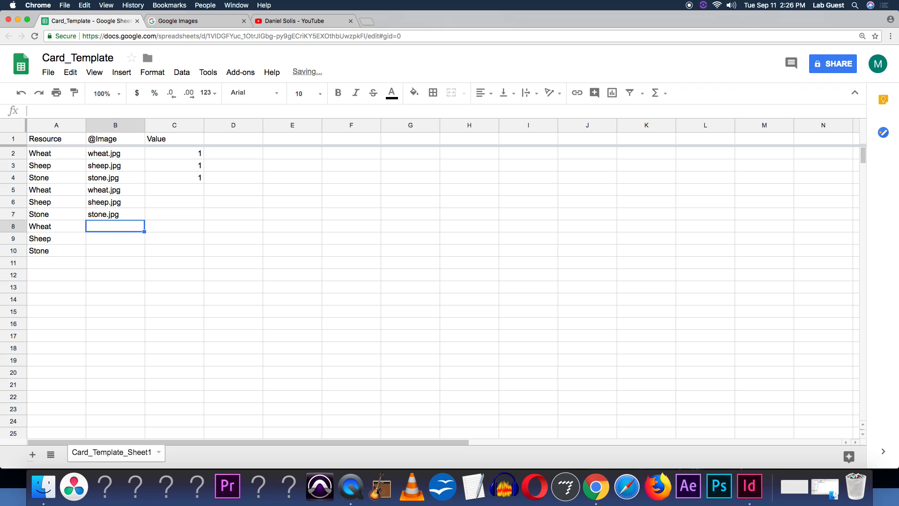
Enter wheat.jpg, sheep.jpg and stone.jpg in B8 to B10
{"action": "type", "text": "wheat.jpg"}
{"action": "key", "text": "Return"}
{"action": "type", "text": "sh"}
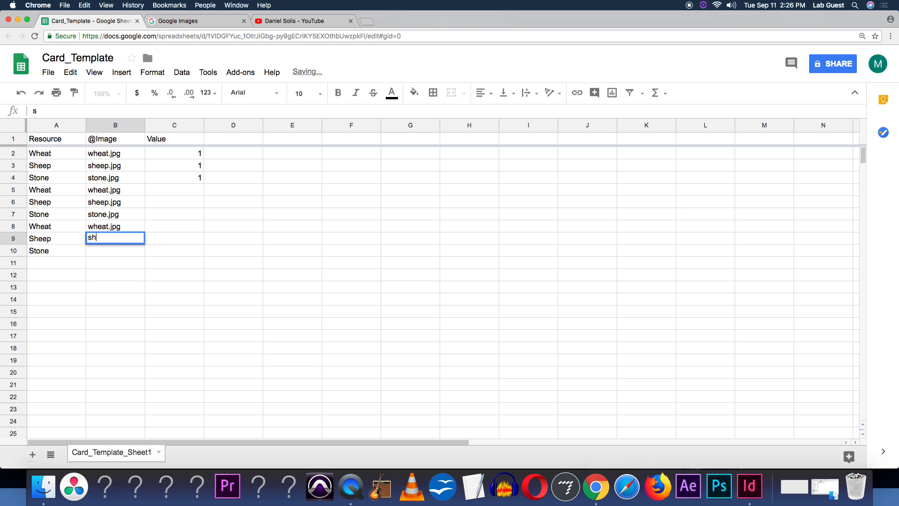
{"action": "key", "text": "Return"}
{"action": "type", "text": "st"}
{"action": "key", "text": "Return"}
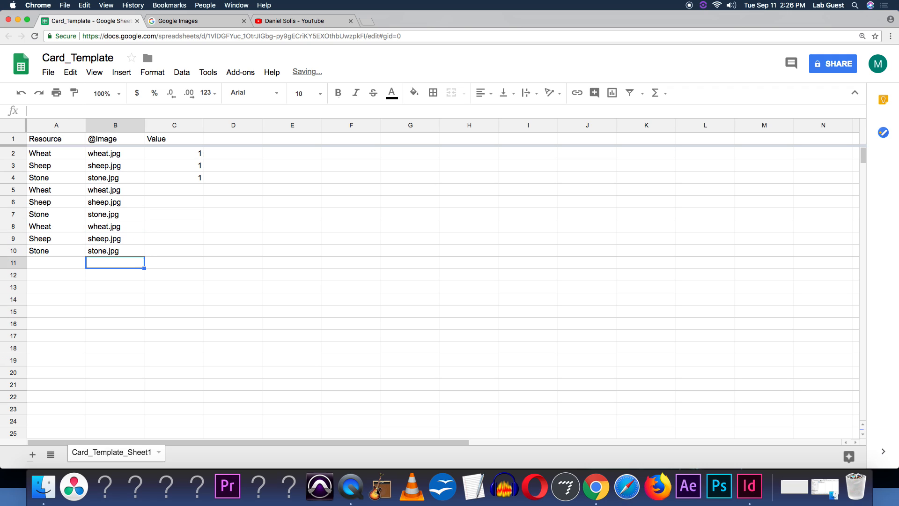
Enter a value of 2 for Wheat, Sheep and Stone in C5 to C7
{"action": "key", "text": "Right"}
{"action": "key", "text": "Up"}
{"action": "key", "text": "Up"}
{"action": "key", "text": "Up"}
{"action": "key", "text": "Up"}
{"action": "key", "text": "Up"}
{"action": "key", "text": "Up"}
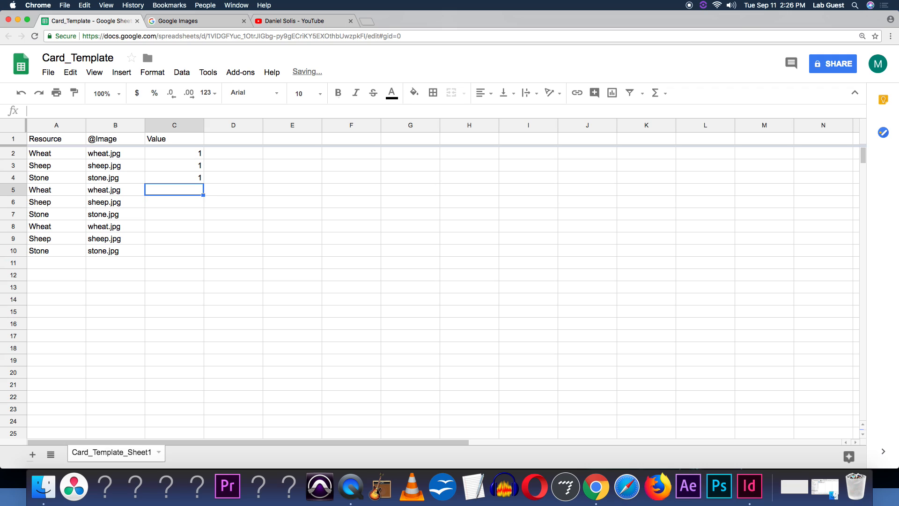
{"action": "type", "text": "2"}
{"action": "key", "text": "Return"}
{"action": "type", "text": "2"}
{"action": "key", "text": "Return"}
{"action": "type", "text": "2"}
{"action": "key", "text": "Return"}
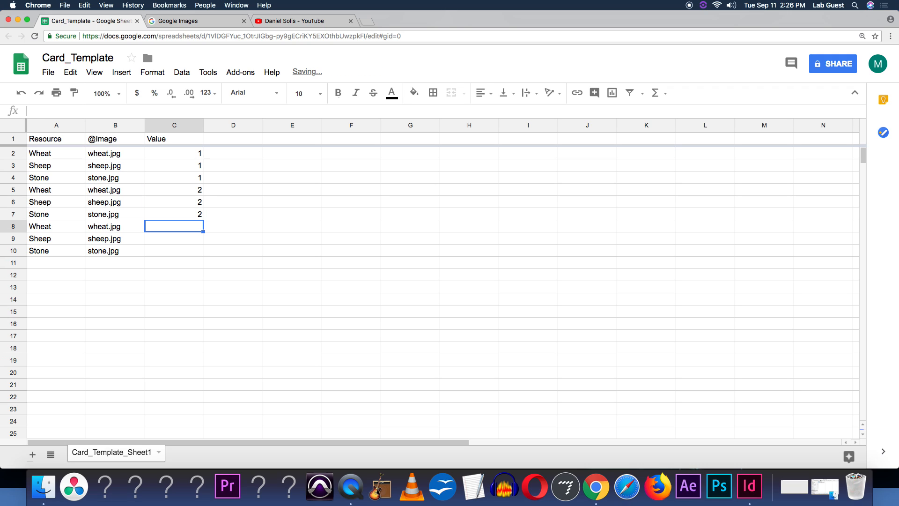
Enter a value of 3 for Wheat, Sheep and Stone in C8 to C10
{"action": "type", "text": "3"}
{"action": "key", "text": "Return"}
{"action": "type", "text": "3"}
{"action": "key", "text": "Return"}
{"action": "type", "text": "3"}
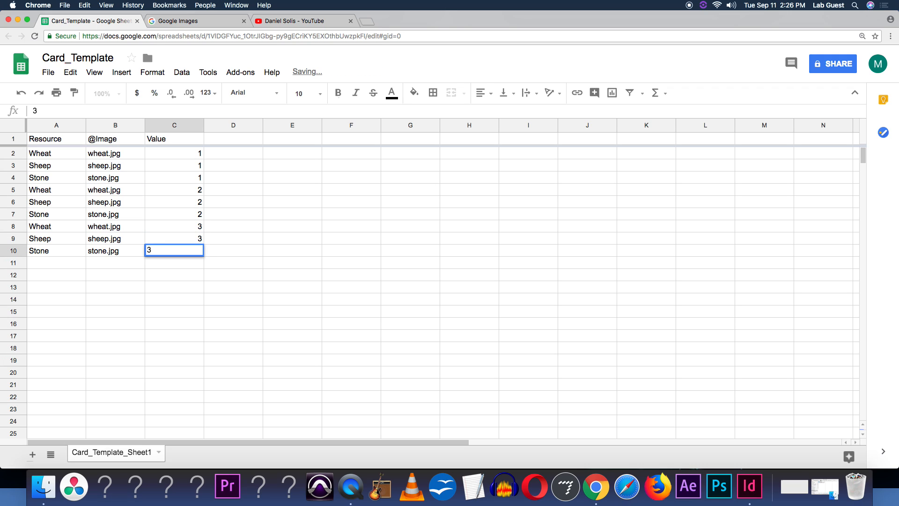
{"action": "left_click", "coordinate": [160, 192]}
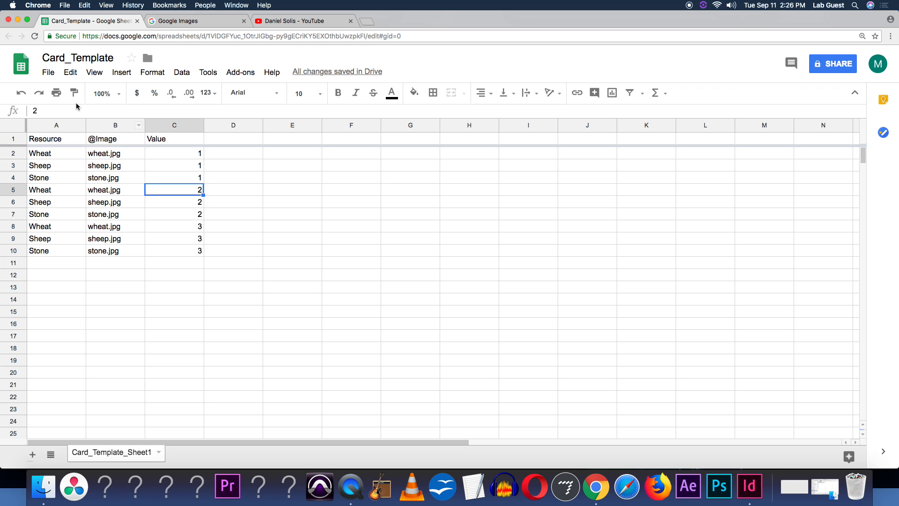
Download the current sheet as comma-separated values into the Card Template folder
{"action": "left_click", "coordinate": [50, 73]}
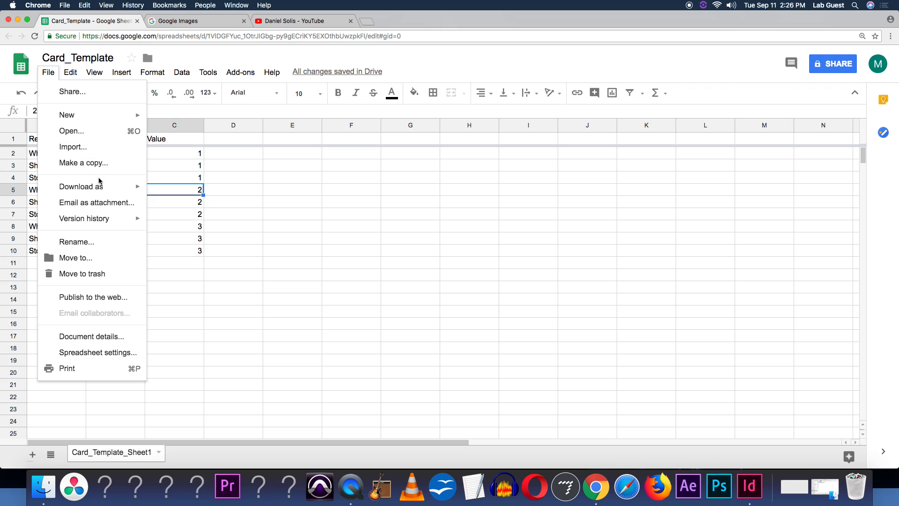
{"action": "mouse_move", "coordinate": [101, 185]}
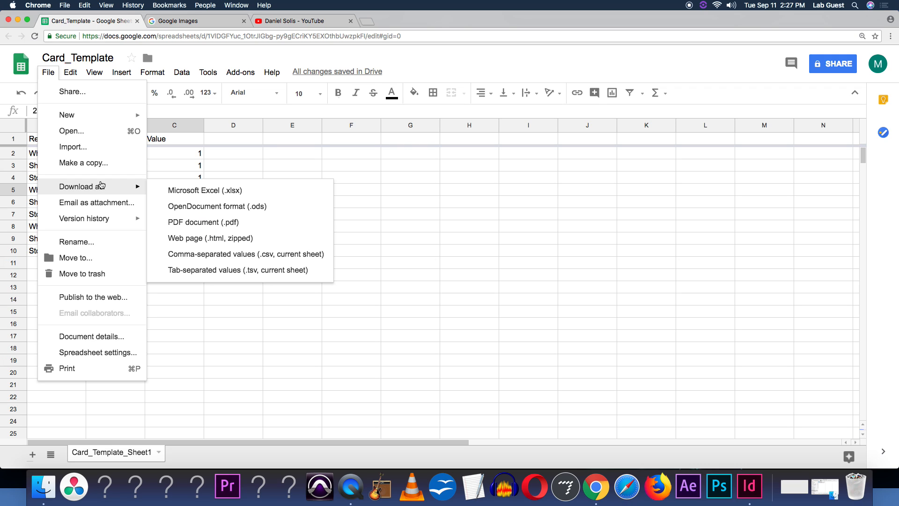
{"action": "left_click", "coordinate": [206, 253]}
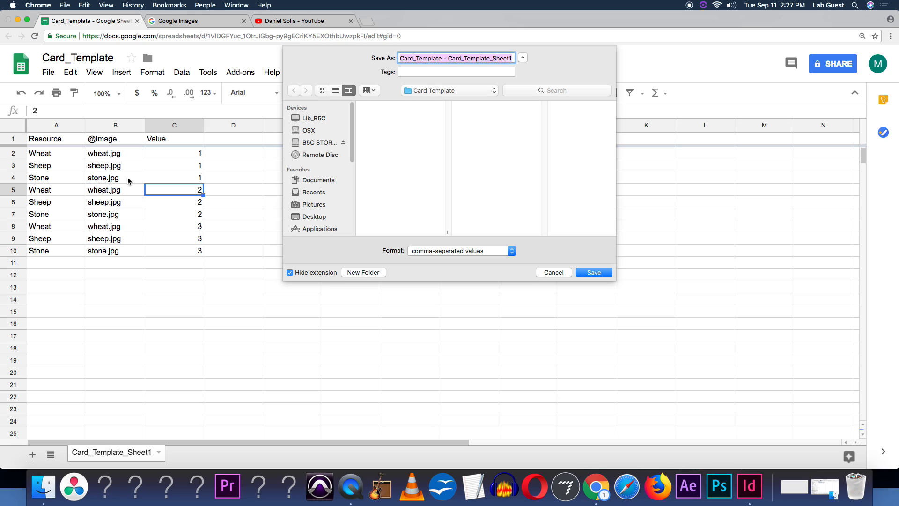
{"action": "left_click", "coordinate": [602, 273]}
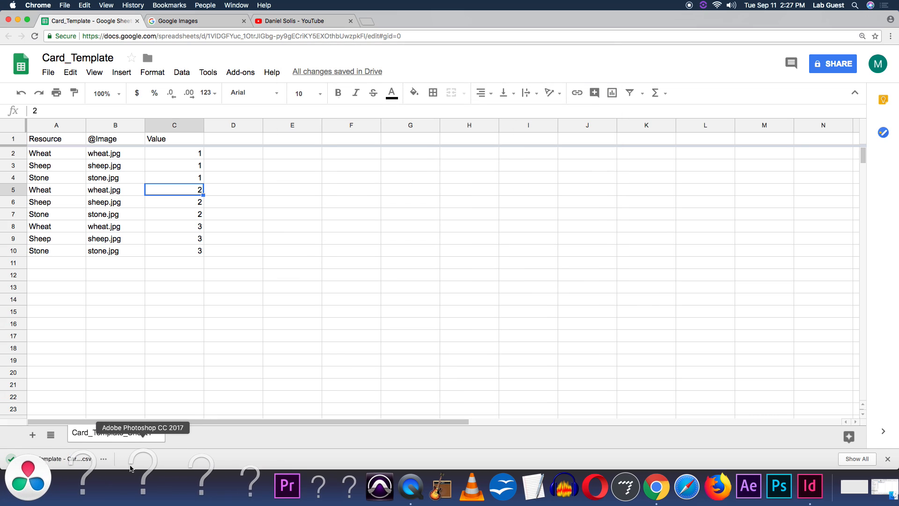
Search Google Images for wheat jpg and preview a wheat image
{"action": "left_click", "coordinate": [183, 23]}
{"action": "type", "text": "wheat jpg"}
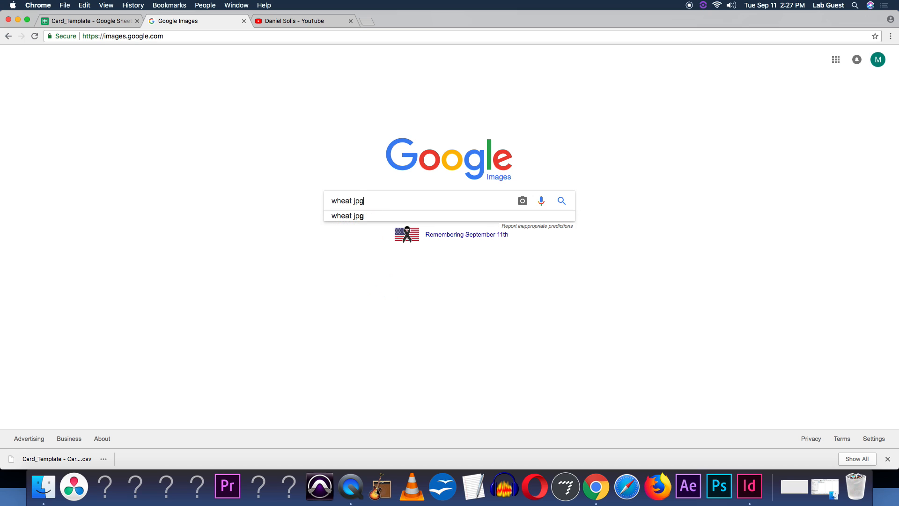
{"action": "key", "text": "Return"}
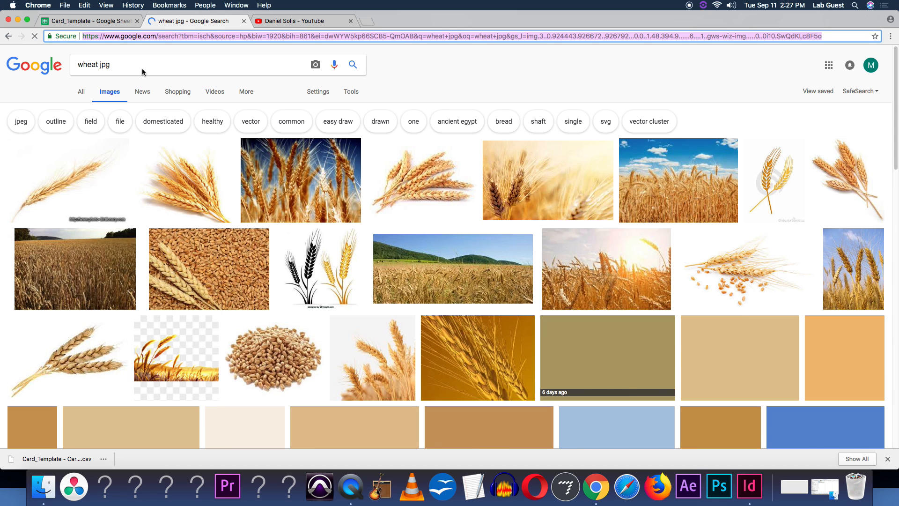
{"action": "left_click", "coordinate": [143, 186]}
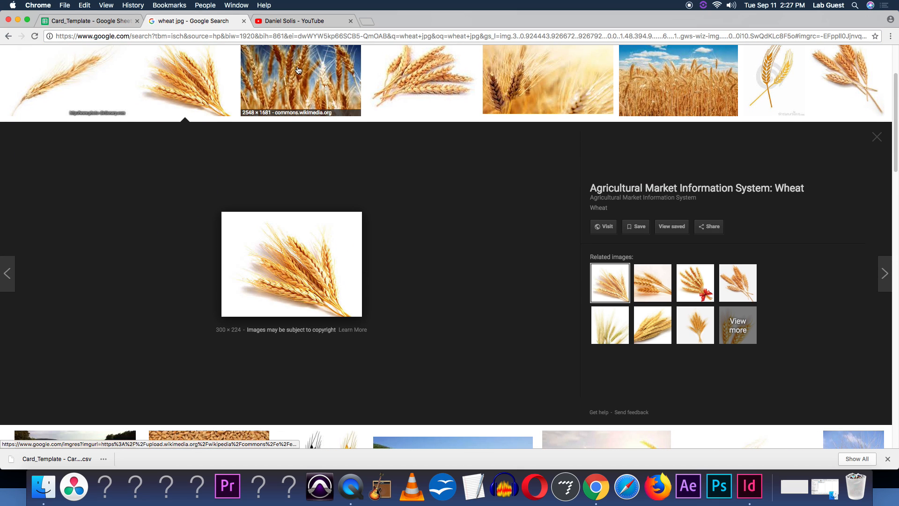
{"action": "left_click", "coordinate": [248, 96]}
{"action": "left_click", "coordinate": [225, 95]}
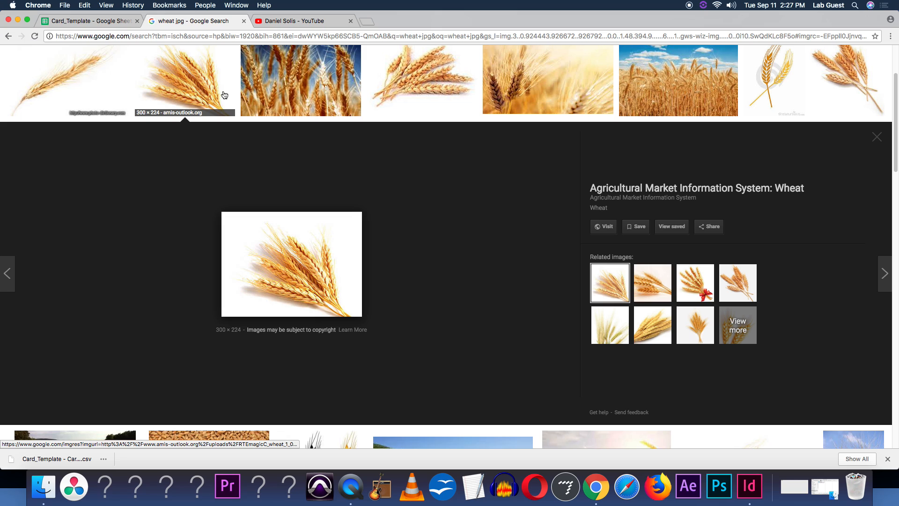
Check the wheat.jpg file name in cell B2 of the spreadsheet
{"action": "left_click", "coordinate": [89, 21]}
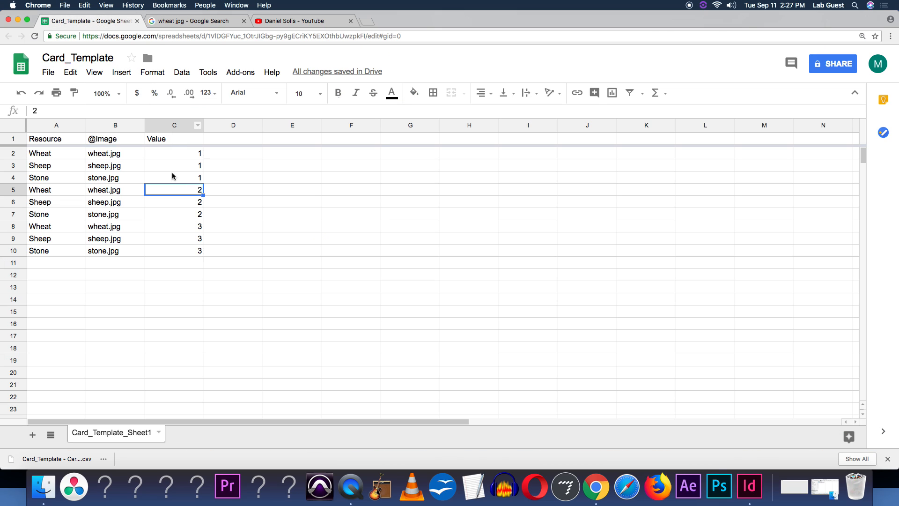
{"action": "left_click", "coordinate": [91, 157]}
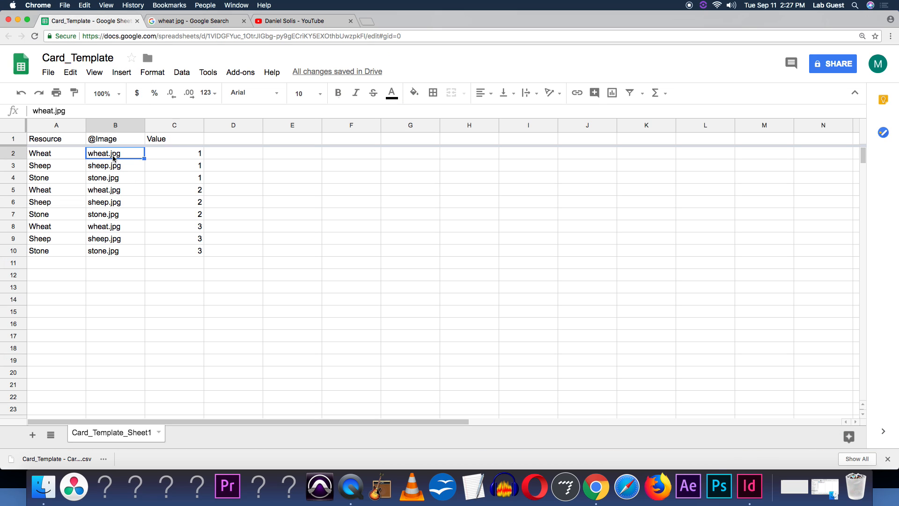
{"action": "left_click", "coordinate": [173, 23]}
Save the previewed wheat image as wheat.jpg in the Card Template folder
{"action": "right_click", "coordinate": [280, 254]}
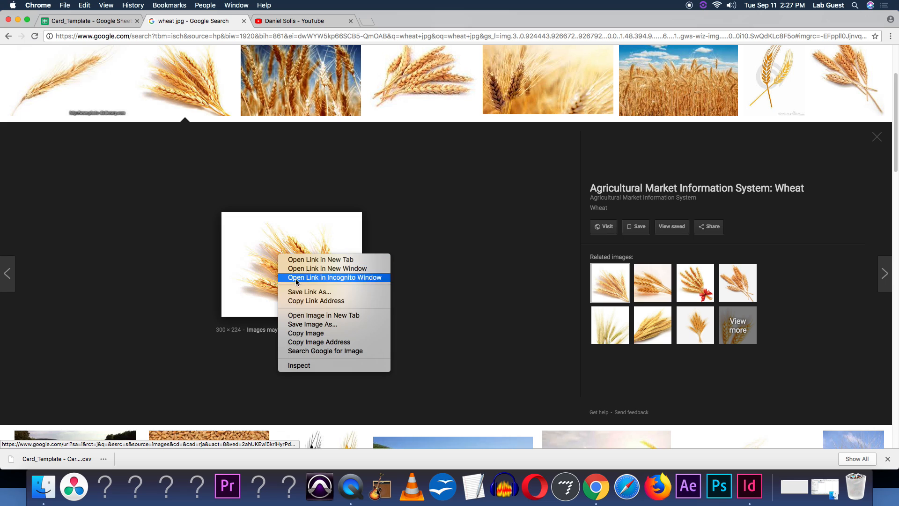
{"action": "left_click", "coordinate": [306, 326]}
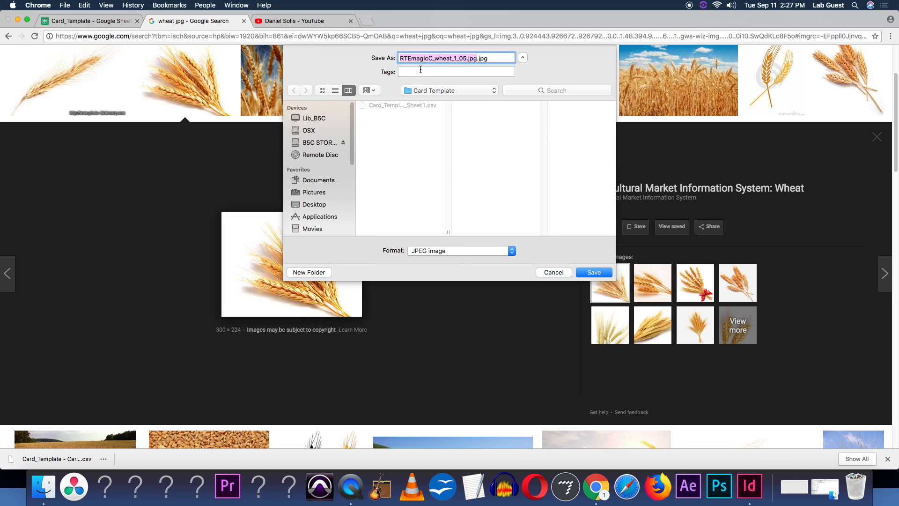
{"action": "type", "text": "whaet"}
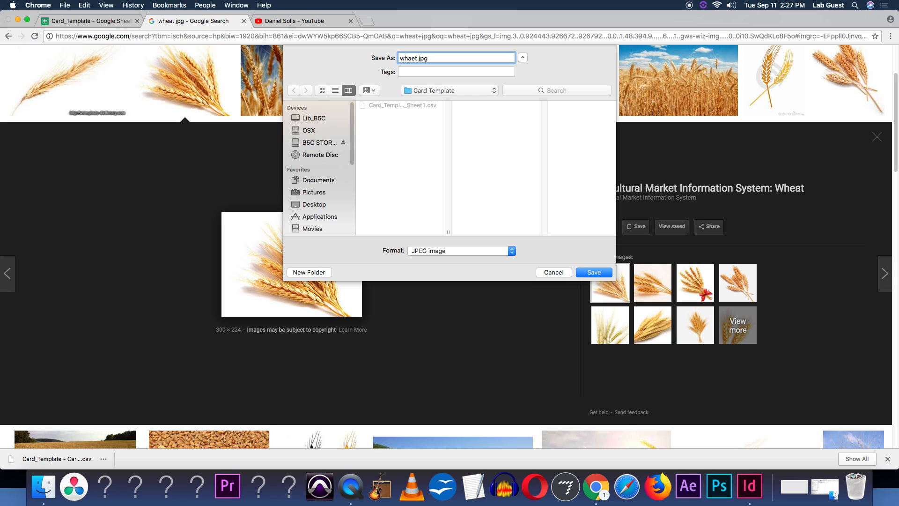
{"action": "key", "text": "BackSpace"}
{"action": "key", "text": "BackSpace"}
{"action": "key", "text": "BackSpace"}
{"action": "type", "text": "eat"}
{"action": "left_click", "coordinate": [585, 273]}
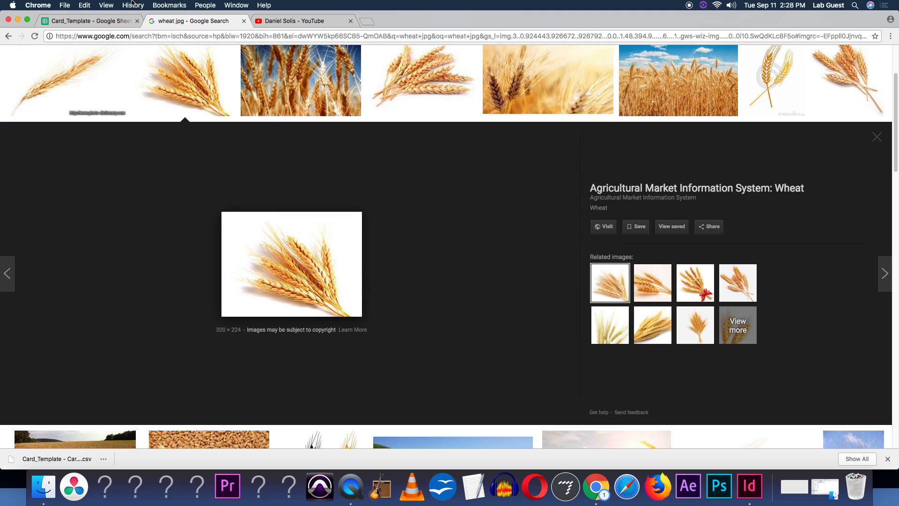
Search Google Images for sheep jpg
{"action": "left_click", "coordinate": [112, 21]}
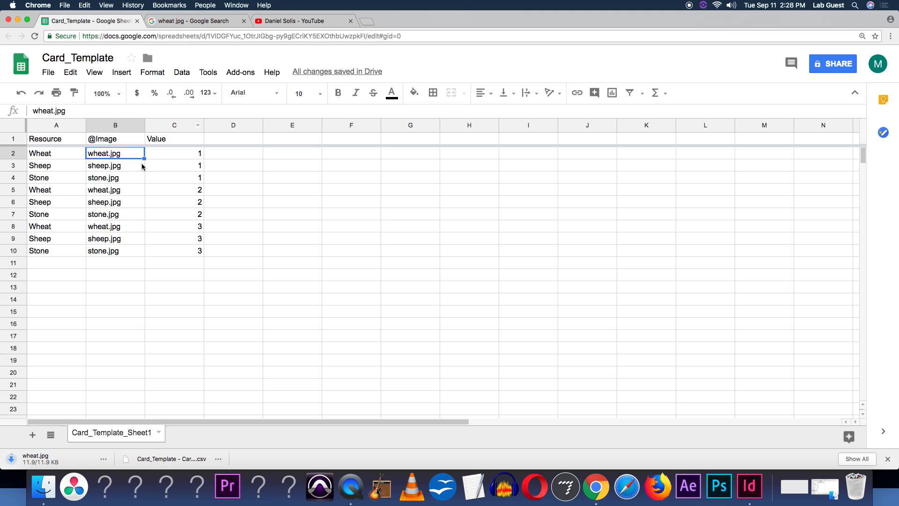
{"action": "left_click", "coordinate": [183, 22]}
{"action": "double_click", "coordinate": [102, 66]}
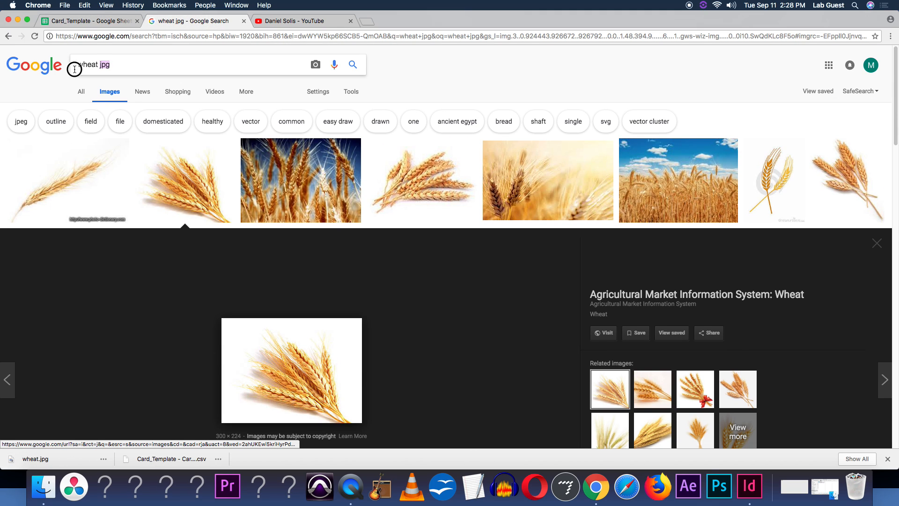
{"action": "key", "text": "BackSpace"}
{"action": "key", "text": "BackSpace"}
{"action": "key", "text": "BackSpace"}
{"action": "key", "text": "BackSpace"}
{"action": "key", "text": "BackSpace"}
{"action": "key", "text": "BackSpace"}
{"action": "key", "text": "BackSpace"}
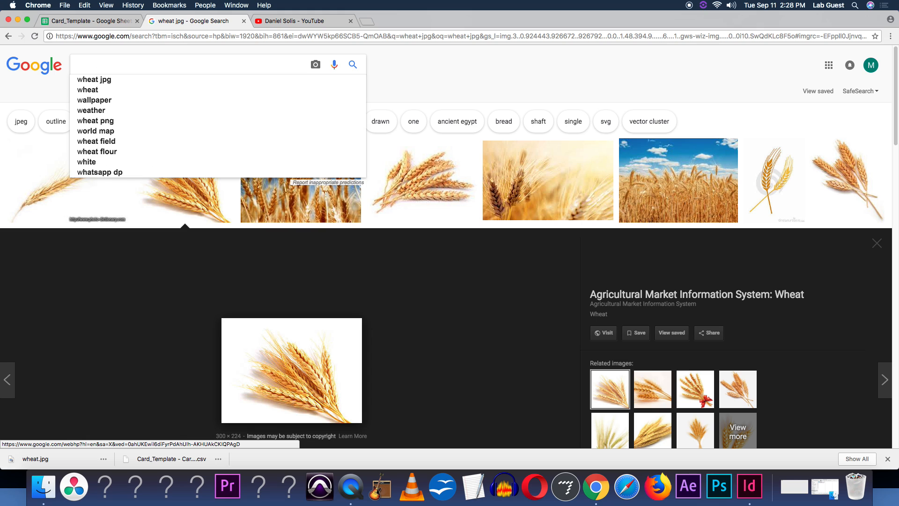
{"action": "type", "text": "sheep jpg"}
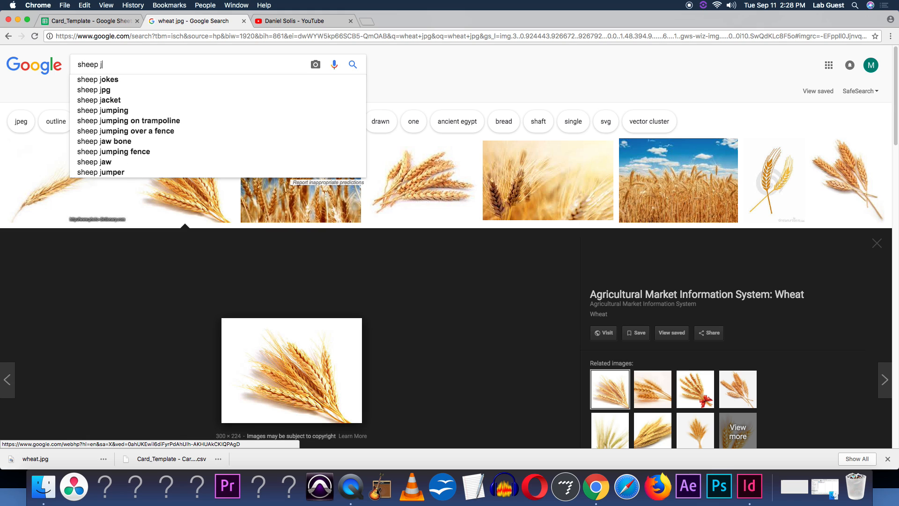
{"action": "key", "text": "Return"}
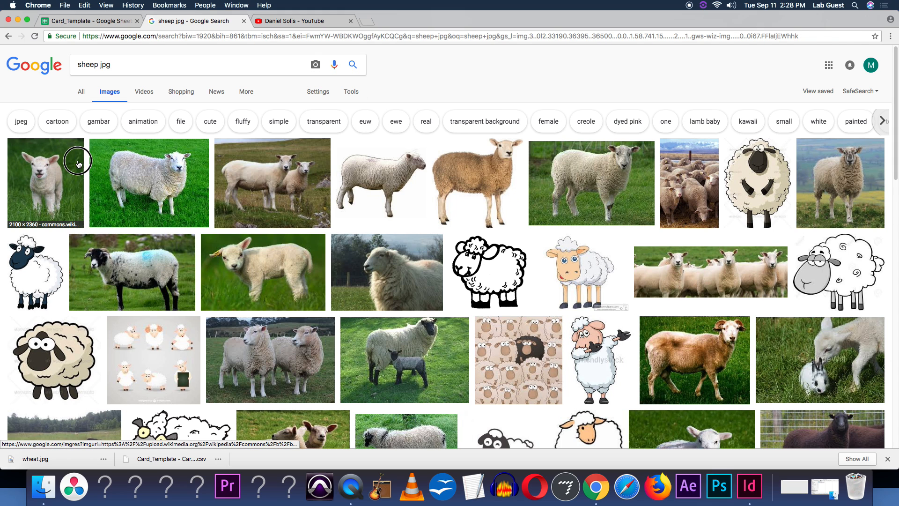
Save a sheep image as sheep in the Card Template folder
{"action": "left_click", "coordinate": [78, 164]}
{"action": "right_click", "coordinate": [265, 216]}
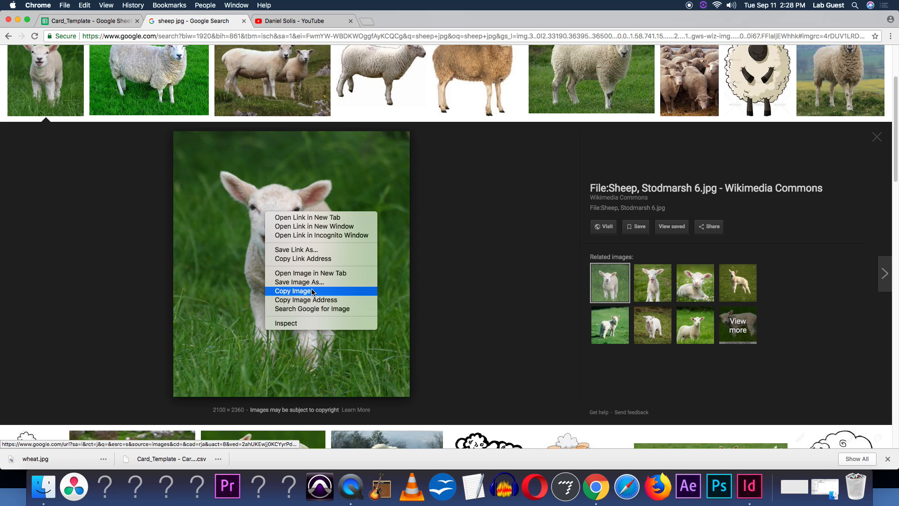
{"action": "left_click", "coordinate": [325, 280]}
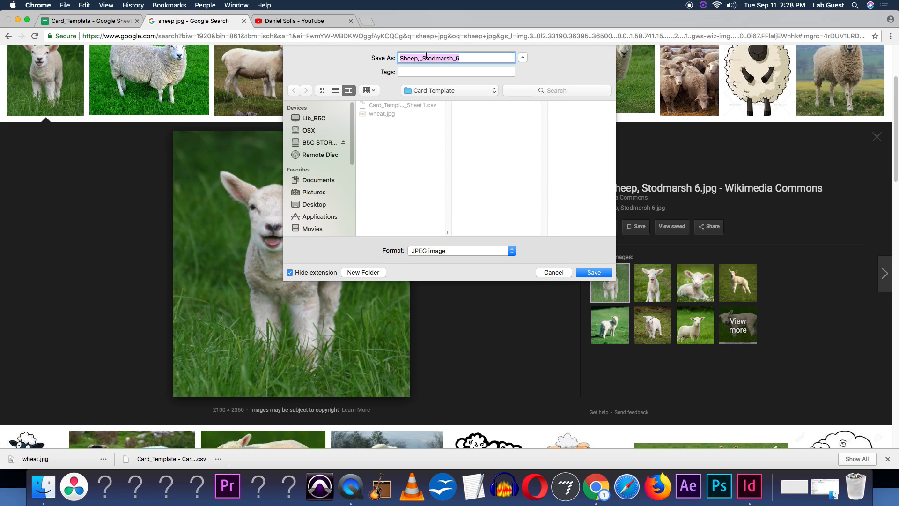
{"action": "type", "text": "sheep"}
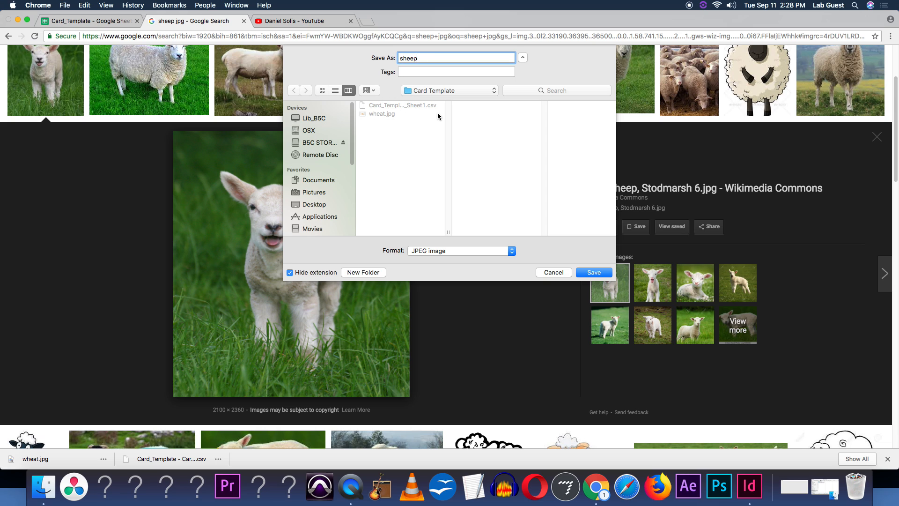
{"action": "key", "text": "Return"}
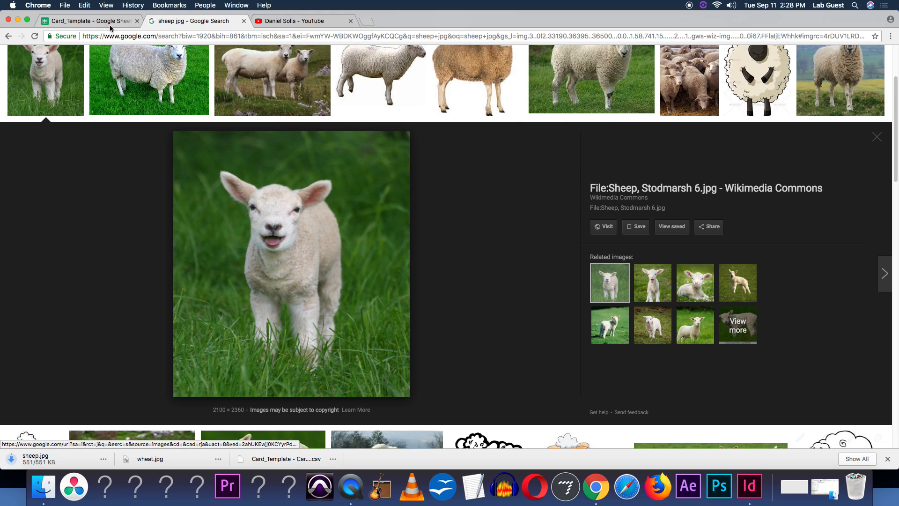
Search Google Images for stone jpg
{"action": "left_click", "coordinate": [95, 23]}
{"action": "left_click", "coordinate": [179, 24]}
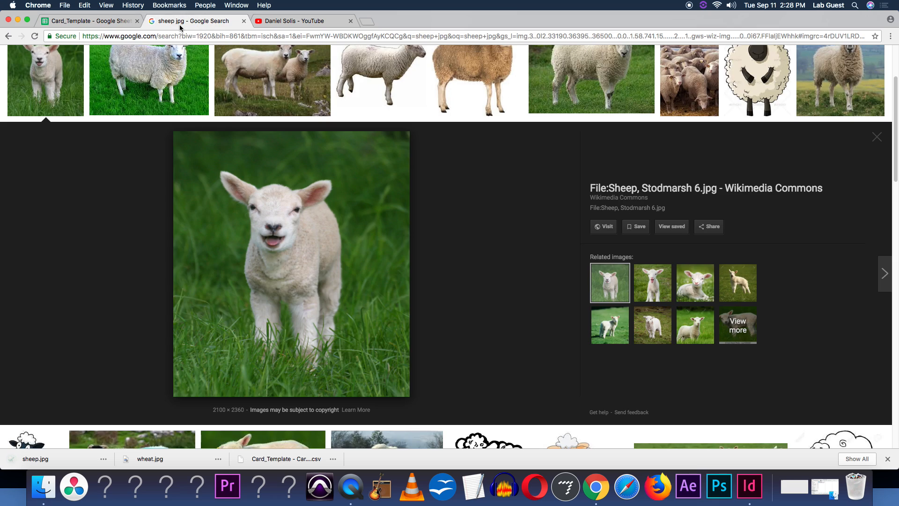
{"action": "scroll", "coordinate": [141, 117], "scroll_direction": "up", "scroll_amount": 3}
{"action": "left_click", "coordinate": [98, 65]}
{"action": "double_click", "coordinate": [99, 64]}
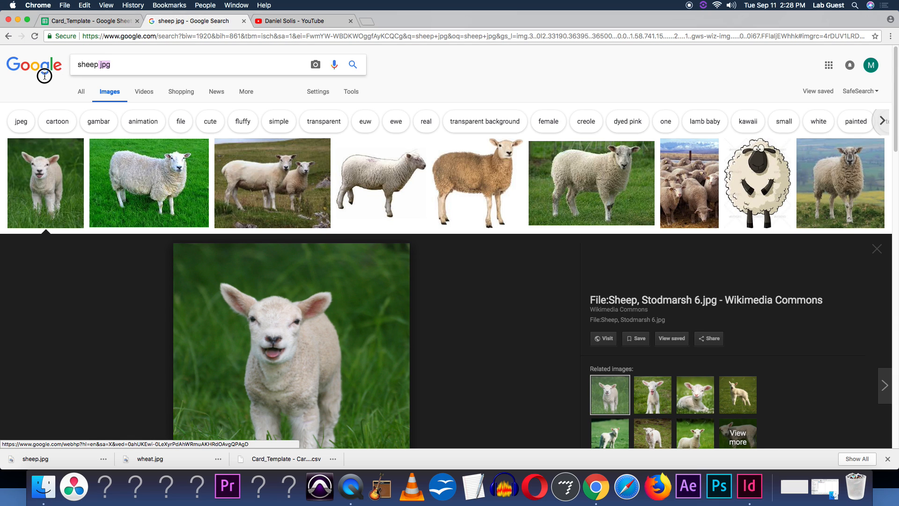
{"action": "type", "text": "stone"}
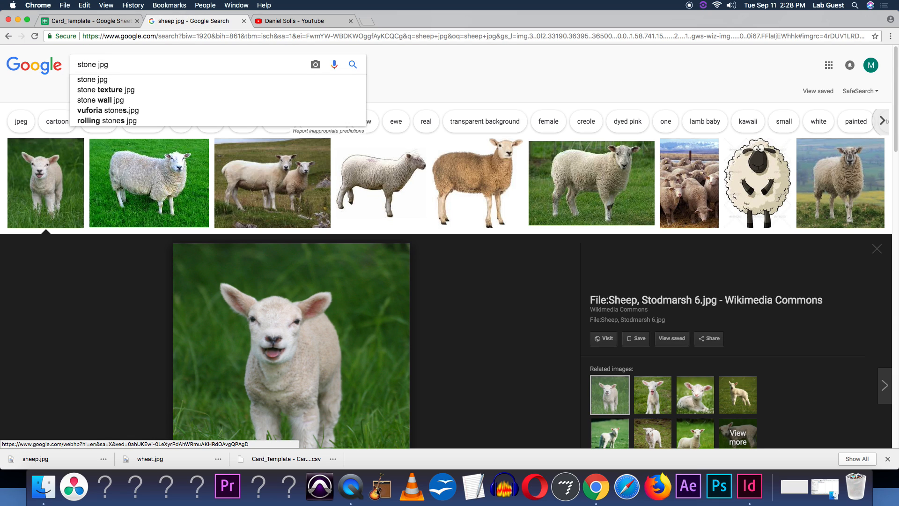
{"action": "key", "text": "Return"}
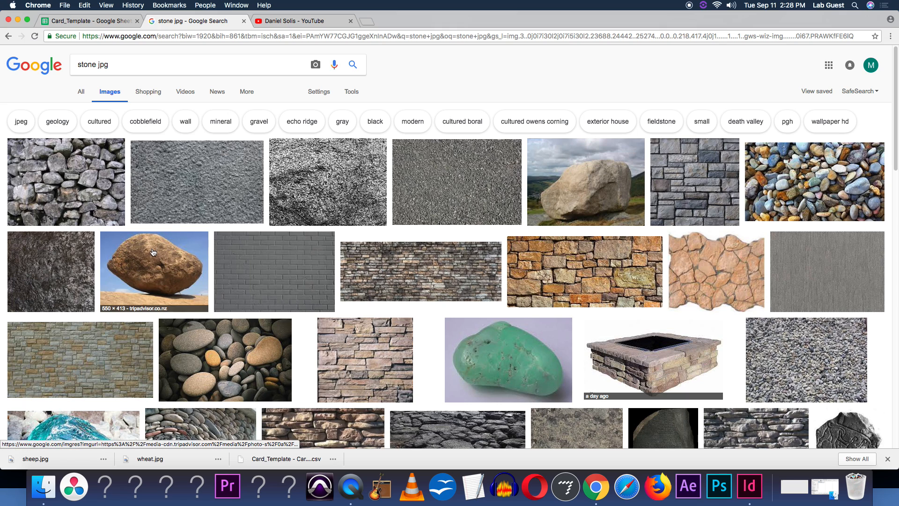
Save the boulder image as stone.jpg in the Card Template folder
{"action": "left_click", "coordinate": [151, 267]}
{"action": "right_click", "coordinate": [339, 247]}
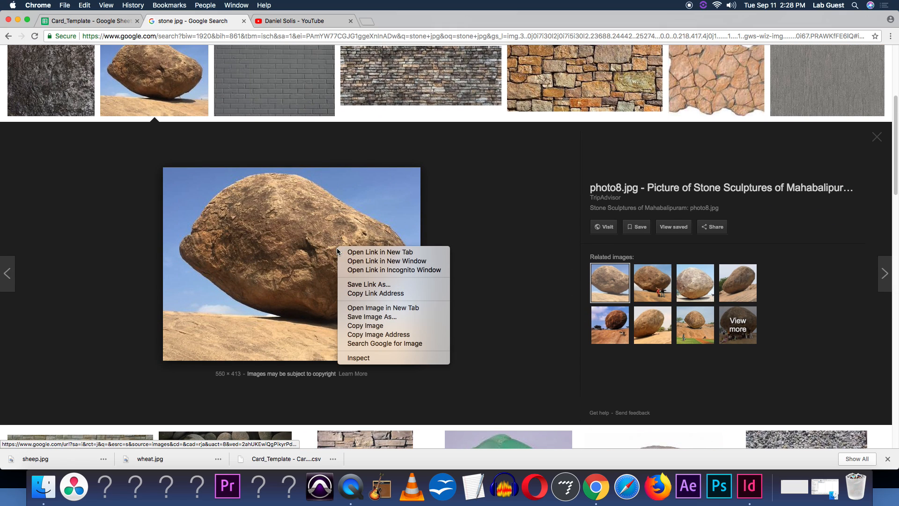
{"action": "left_click", "coordinate": [398, 316]}
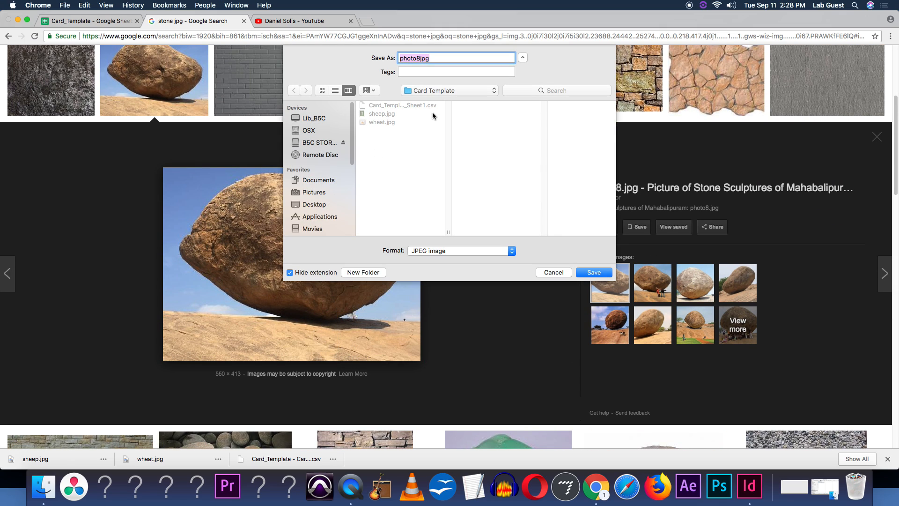
{"action": "type", "text": "stone"}
{"action": "key", "text": "Return"}
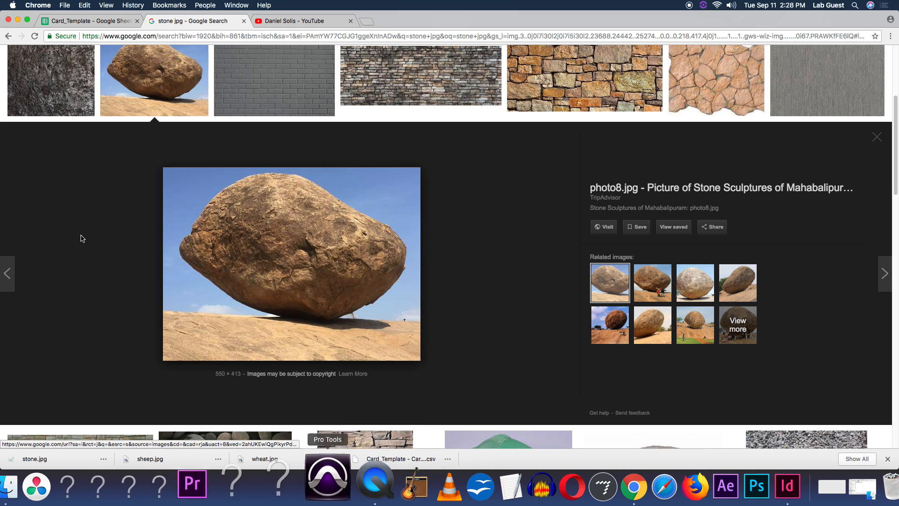
Open a new InDesign document and set its units to Inches
{"action": "left_click", "coordinate": [103, 22]}
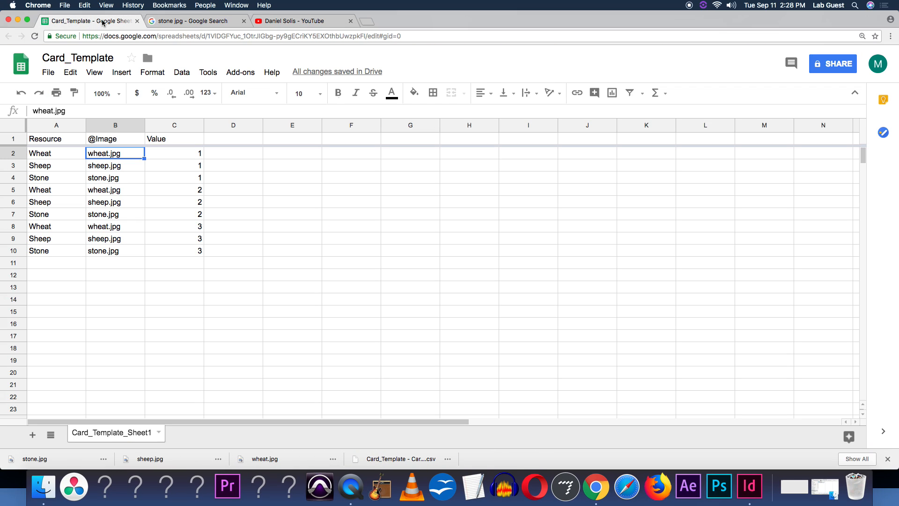
{"action": "left_click", "coordinate": [750, 487]}
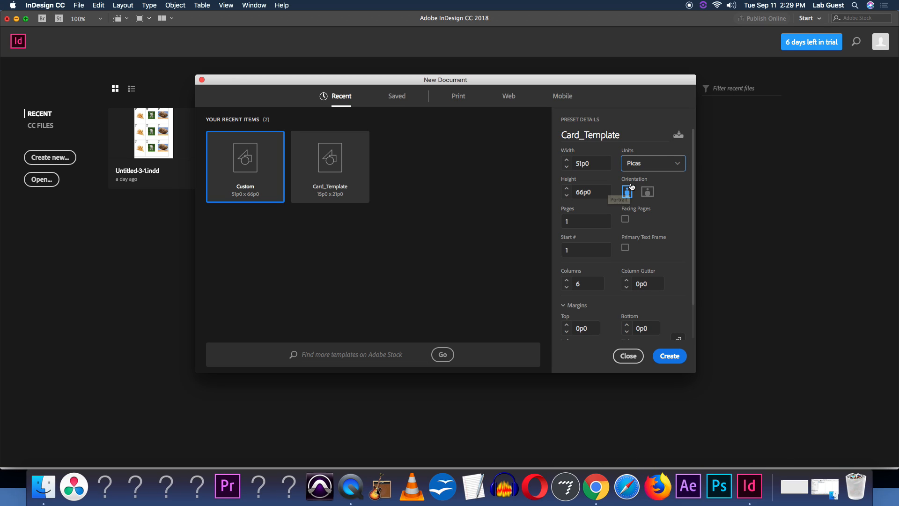
{"action": "left_click", "coordinate": [644, 170]}
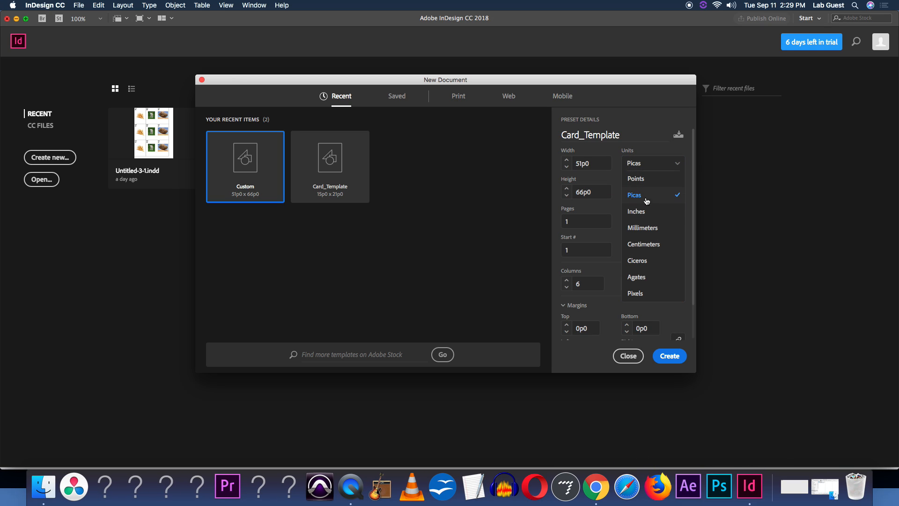
{"action": "left_click", "coordinate": [649, 213]}
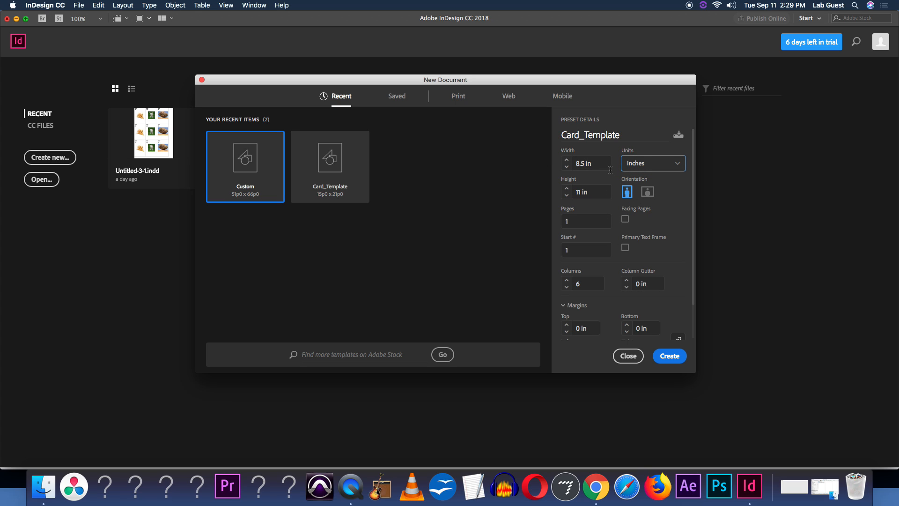
Set the page width to 2.5 in and the height to 3.5 in
{"action": "left_click", "coordinate": [594, 159]}
{"action": "left_click_drag", "start_coordinate": [573, 159], "coordinate": [608, 161]}
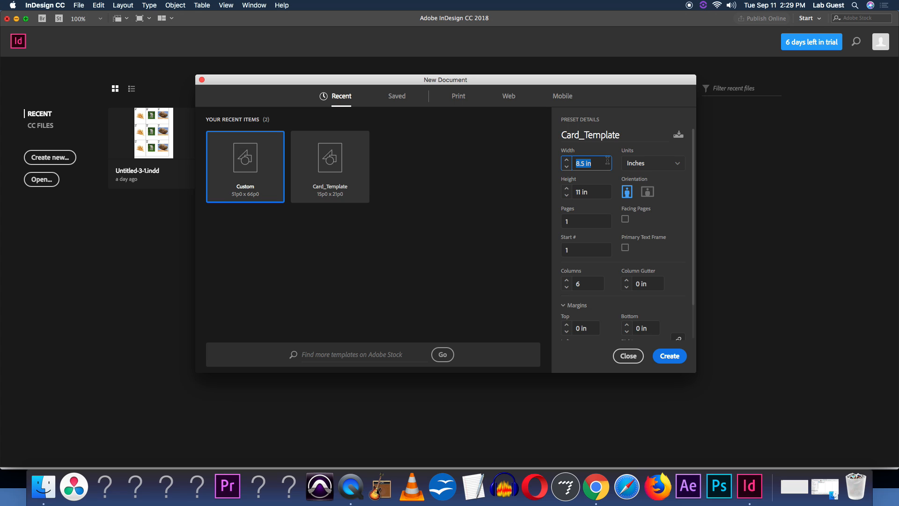
{"action": "type", "text": "2.5"}
{"action": "left_click_drag", "start_coordinate": [594, 196], "coordinate": [570, 193]}
{"action": "type", "text": "3."}
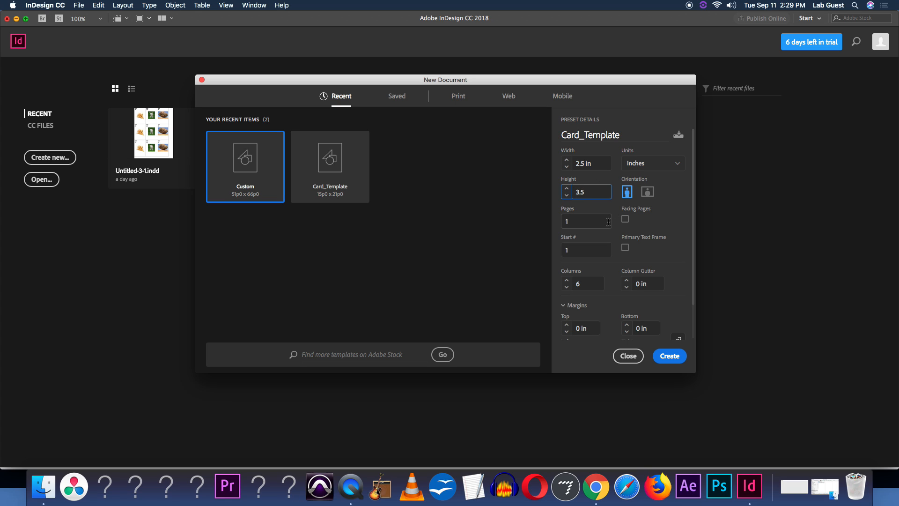
{"action": "type", "text": "5"}
Set the column gutter and all margins to 0.125 in, then create the document
{"action": "left_click_drag", "start_coordinate": [693, 192], "coordinate": [693, 233]}
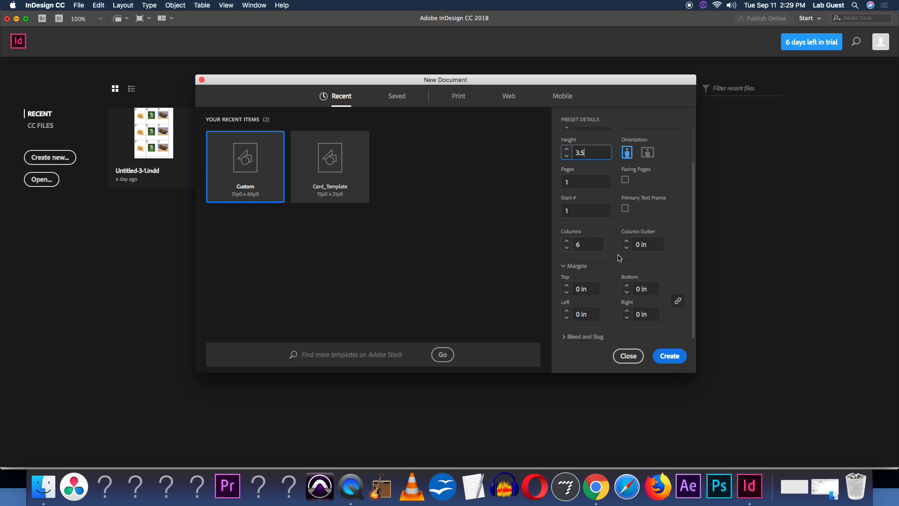
{"action": "left_click", "coordinate": [627, 242]}
{"action": "left_click", "coordinate": [567, 286]}
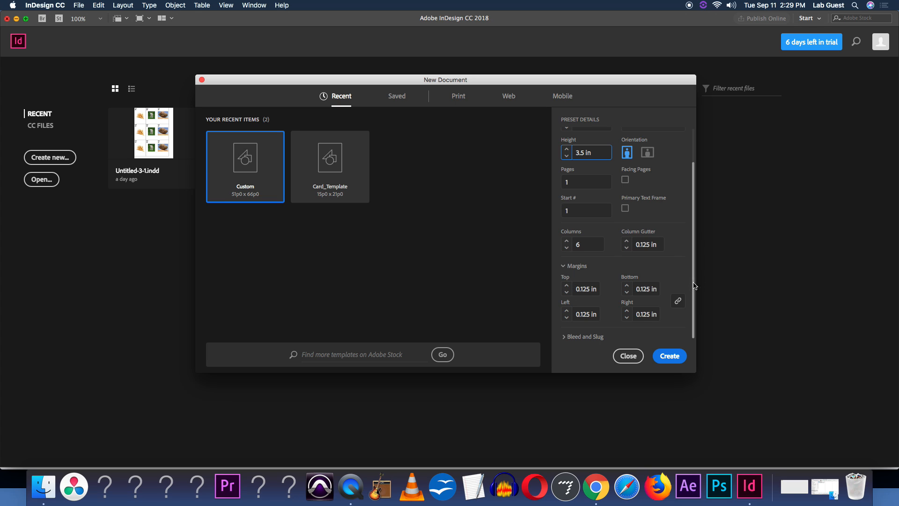
{"action": "left_click", "coordinate": [670, 356]}
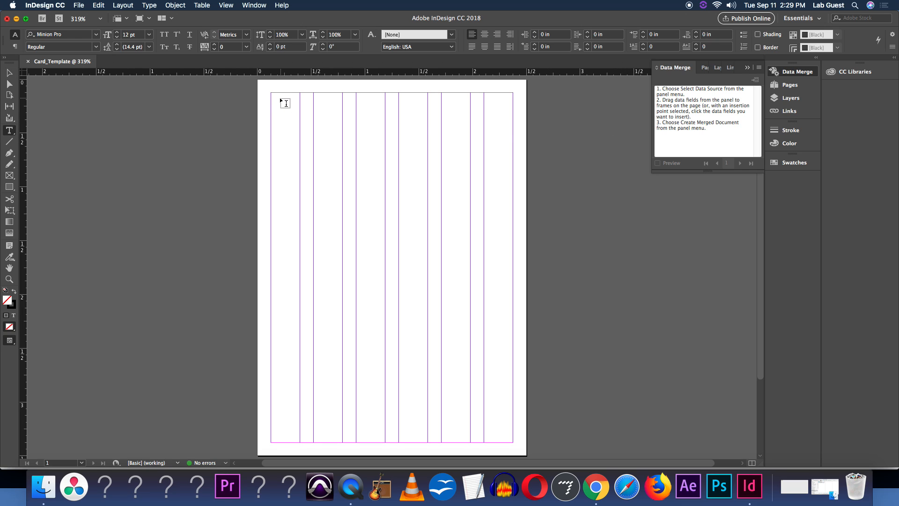
Draw a text frame in the page's top-left corner and type Resource
{"action": "left_click_drag", "start_coordinate": [273, 93], "coordinate": [370, 133]}
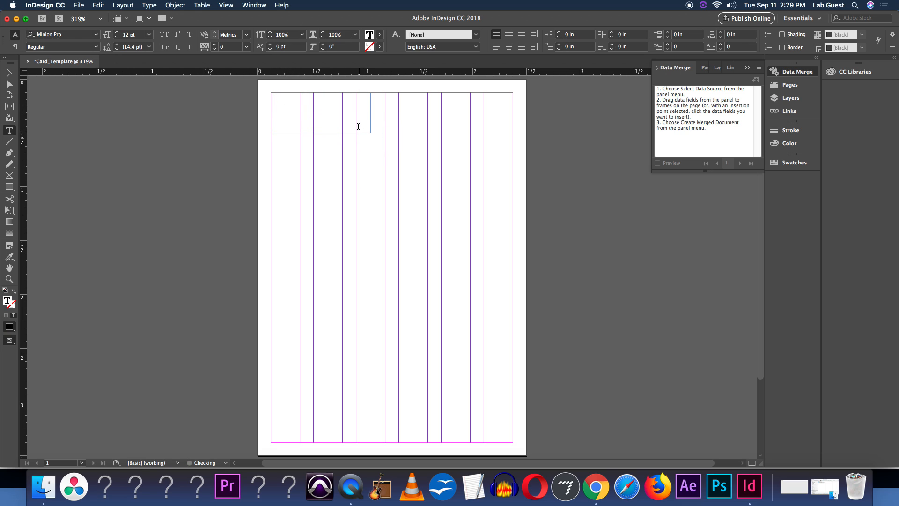
{"action": "type", "text": "Resou"}
{"action": "type", "text": "ce"}
{"action": "key", "text": "BackSpace"}
{"action": "key", "text": "BackSpace"}
{"action": "type", "text": "rec"}
{"action": "key", "text": "BackSpace"}
{"action": "type", "text": "e"}
{"action": "left_click", "coordinate": [9, 72]}
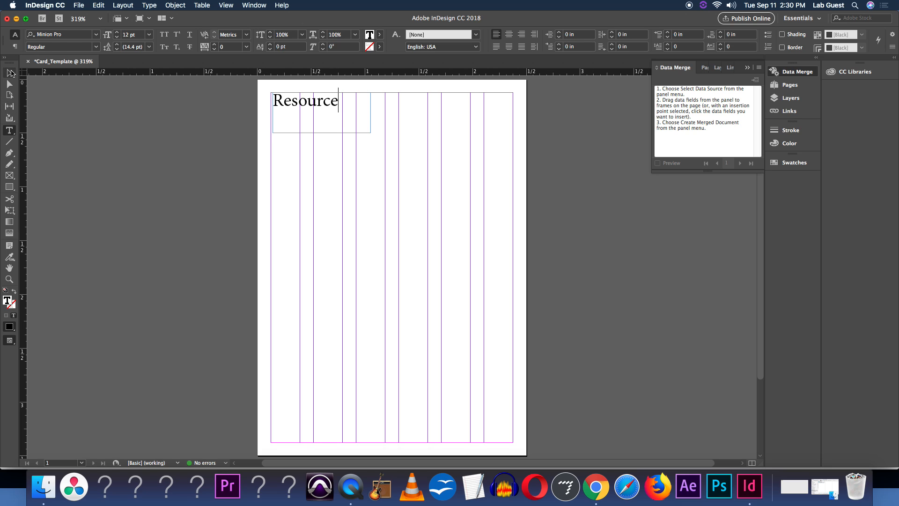
Shrink the Resource frame to fit its text and draw an empty text frame below it
{"action": "left_click_drag", "start_coordinate": [370, 133], "coordinate": [341, 110]}
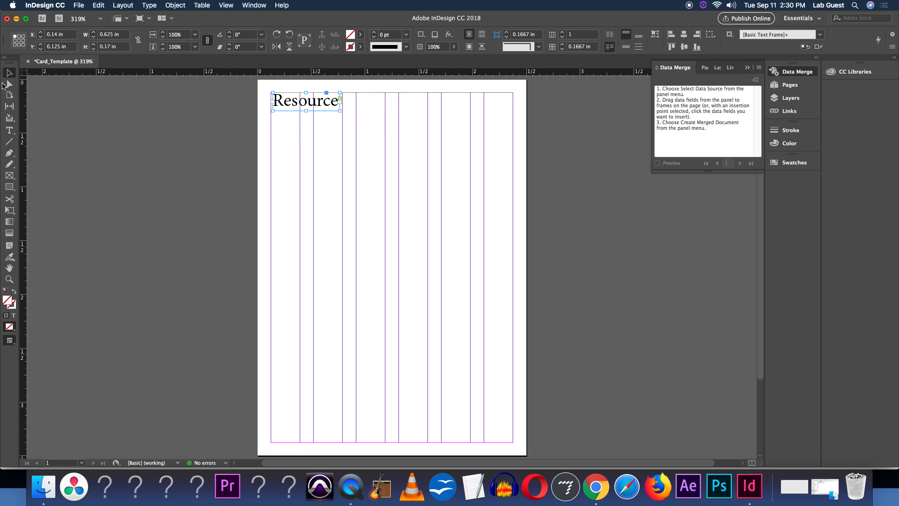
{"action": "left_click", "coordinate": [13, 130]}
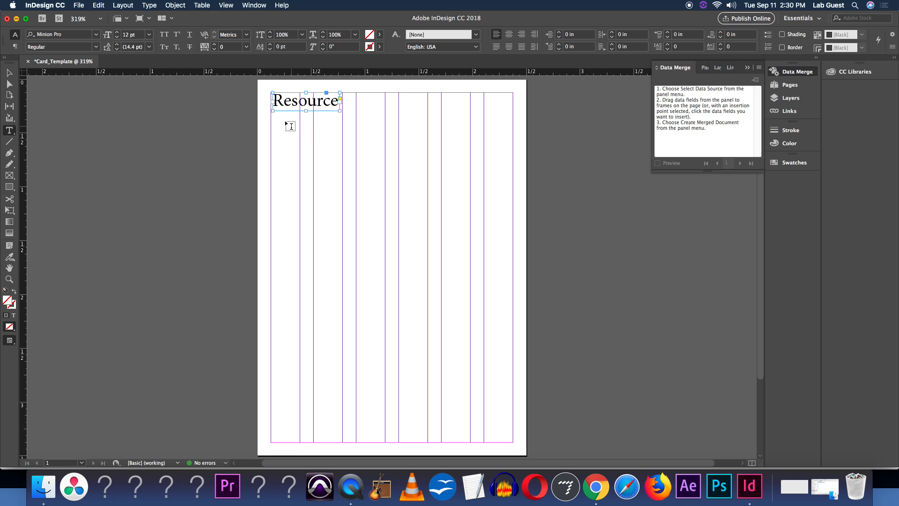
{"action": "left_click_drag", "start_coordinate": [273, 115], "coordinate": [340, 153]}
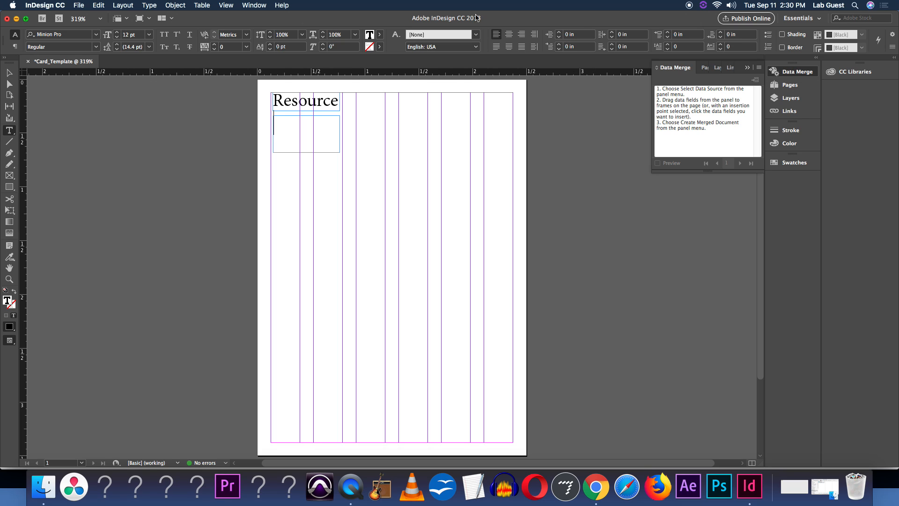
Open the Data Merge panel
{"action": "left_click", "coordinate": [249, 4]}
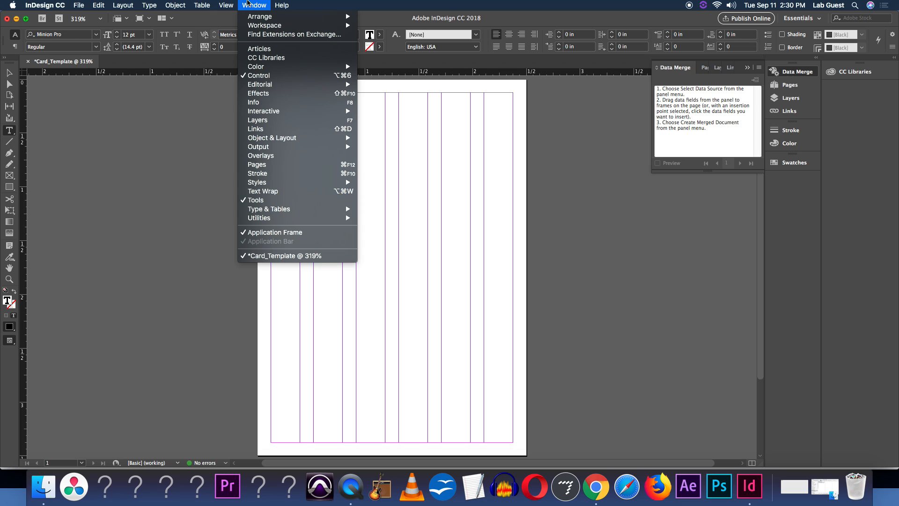
{"action": "mouse_move", "coordinate": [300, 219]}
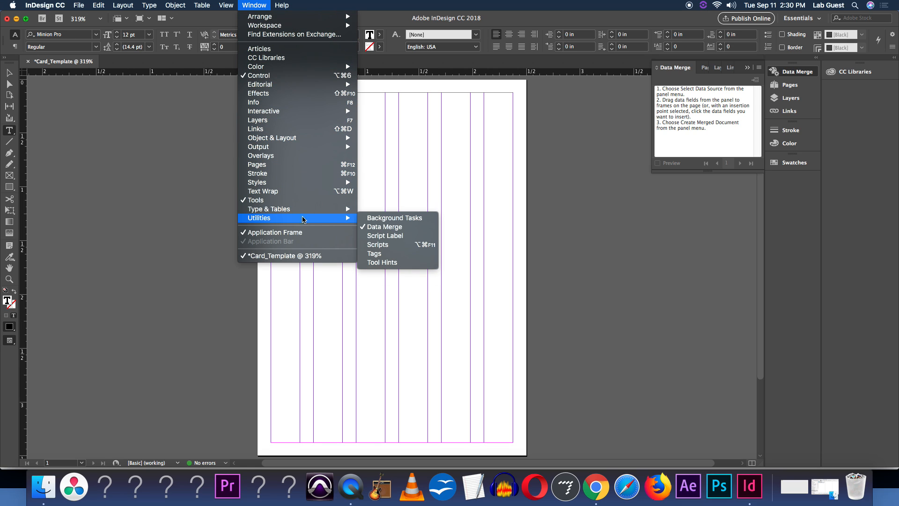
{"action": "left_click", "coordinate": [379, 228]}
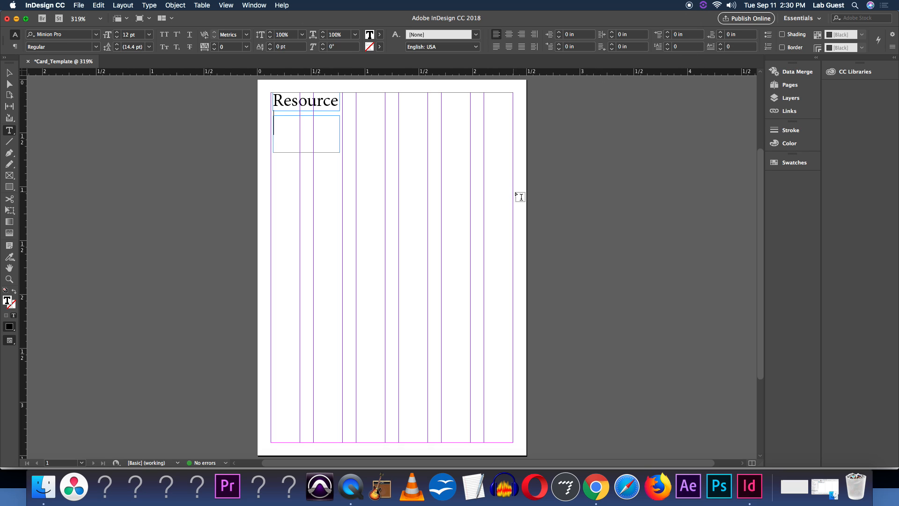
{"action": "left_click_drag", "start_coordinate": [793, 71], "coordinate": [757, 111]}
{"action": "left_click_drag", "start_coordinate": [799, 77], "coordinate": [781, 78]}
{"action": "left_click", "coordinate": [790, 73]}
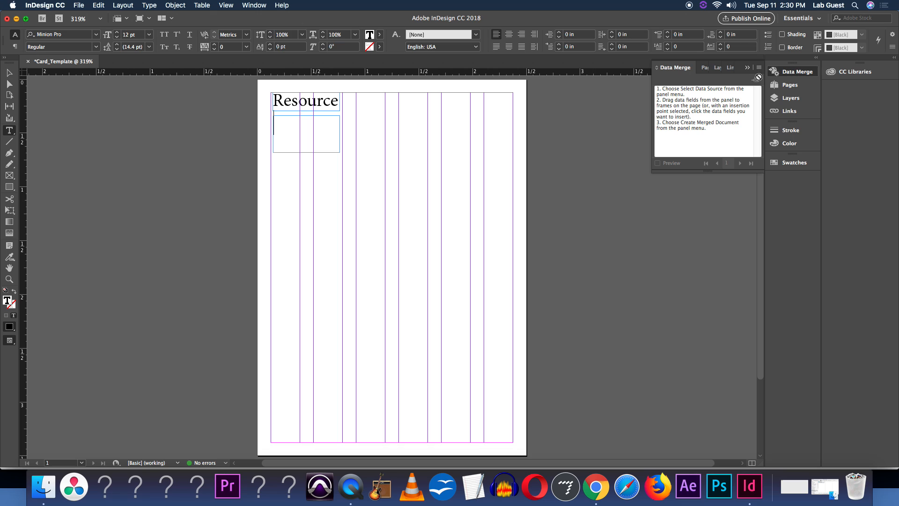
Select Card_Template - Card_Template_Sheet1.csv as the data merge source
{"action": "left_click", "coordinate": [759, 70]}
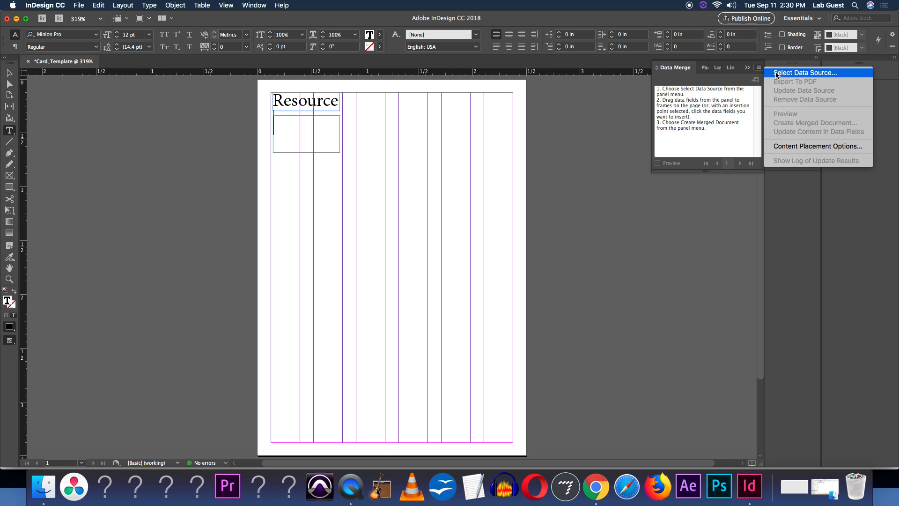
{"action": "left_click", "coordinate": [779, 74]}
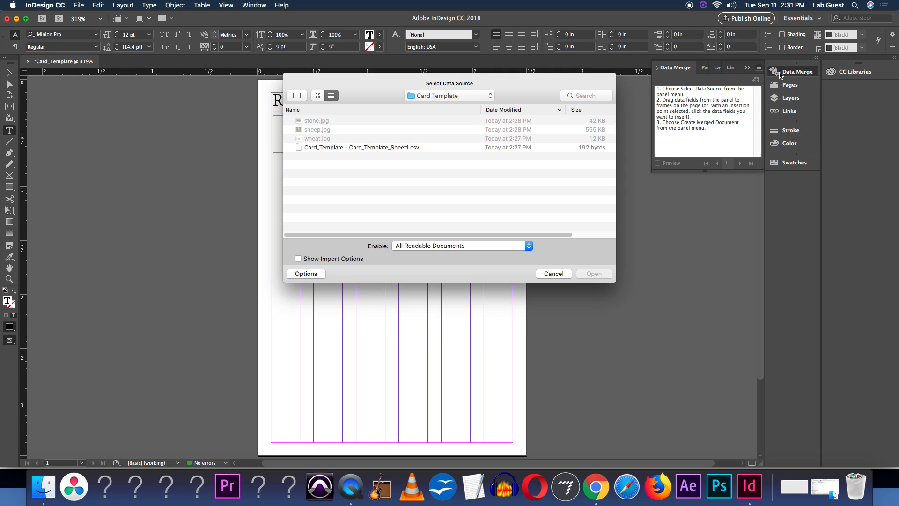
{"action": "double_click", "coordinate": [339, 148]}
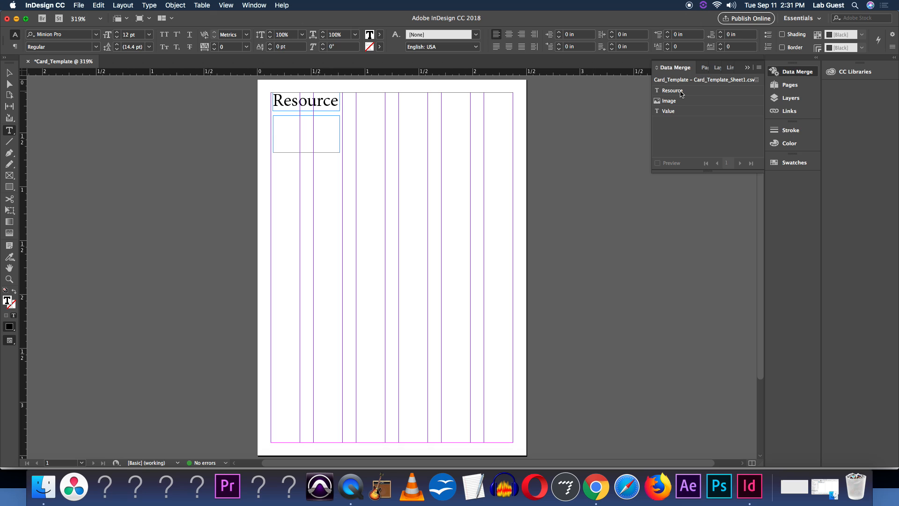
Insert the Resource data field into the empty text frame
{"action": "left_click_drag", "start_coordinate": [681, 92], "coordinate": [299, 132]}
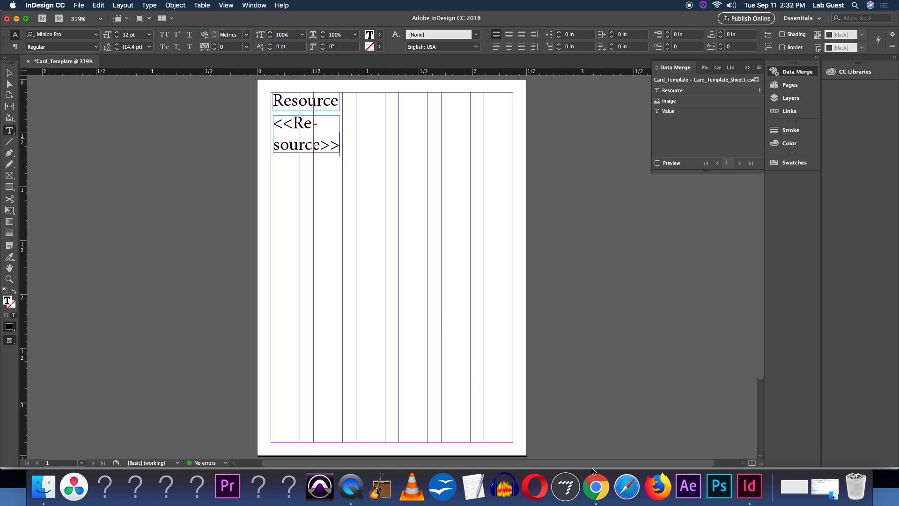
Review the Resource column in the spreadsheet before returning to InDesign
{"action": "left_click", "coordinate": [596, 487]}
{"action": "left_click", "coordinate": [66, 154]}
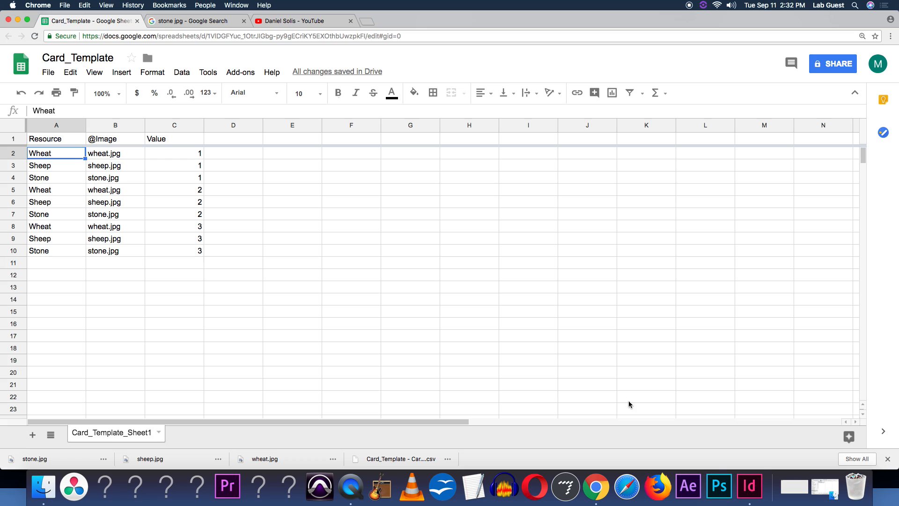
{"action": "left_click", "coordinate": [748, 489]}
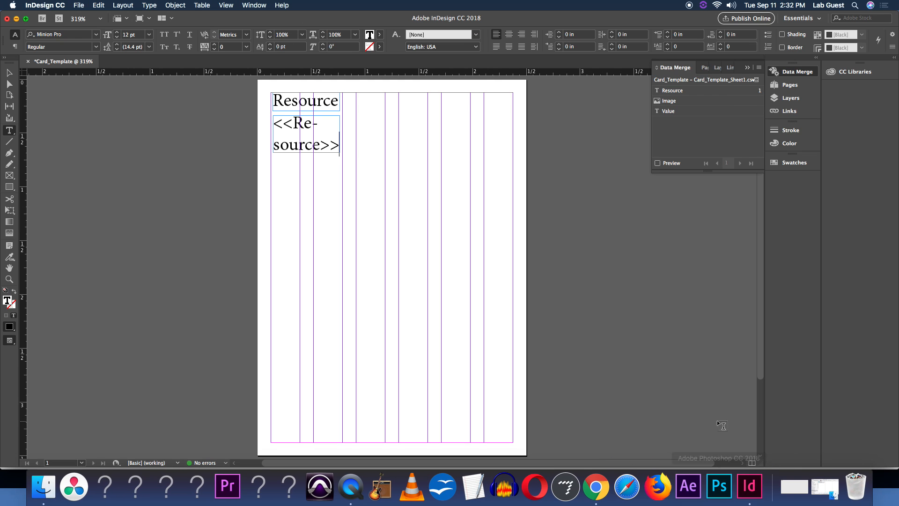
Preview the data merge, stepping through the records and back to record 1
{"action": "left_click", "coordinate": [658, 163]}
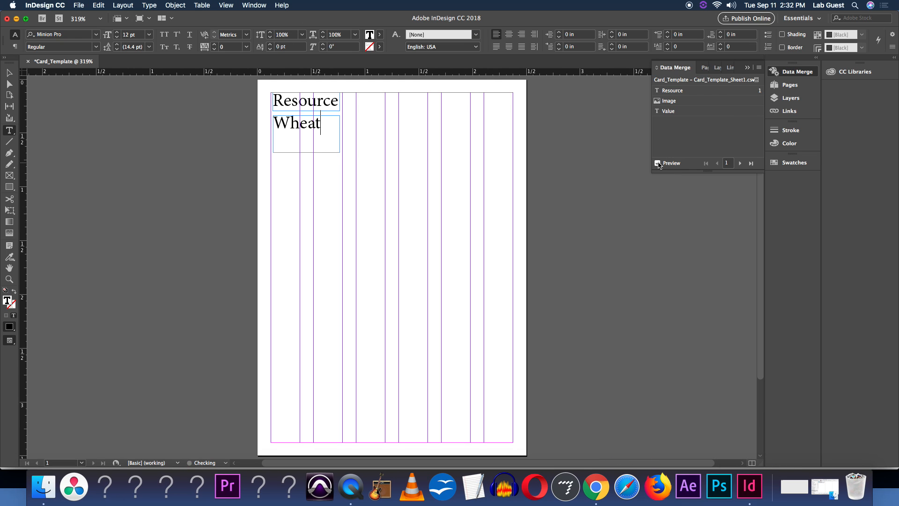
{"action": "left_click", "coordinate": [739, 163]}
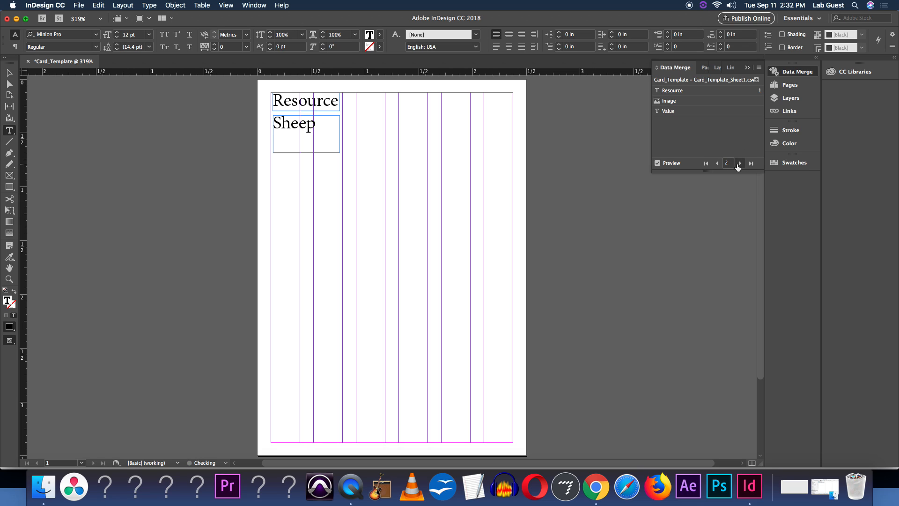
{"action": "left_click", "coordinate": [738, 164]}
{"action": "left_click", "coordinate": [740, 163]}
{"action": "left_click", "coordinate": [739, 163]}
{"action": "left_click", "coordinate": [728, 164]}
{"action": "left_click", "coordinate": [665, 164]}
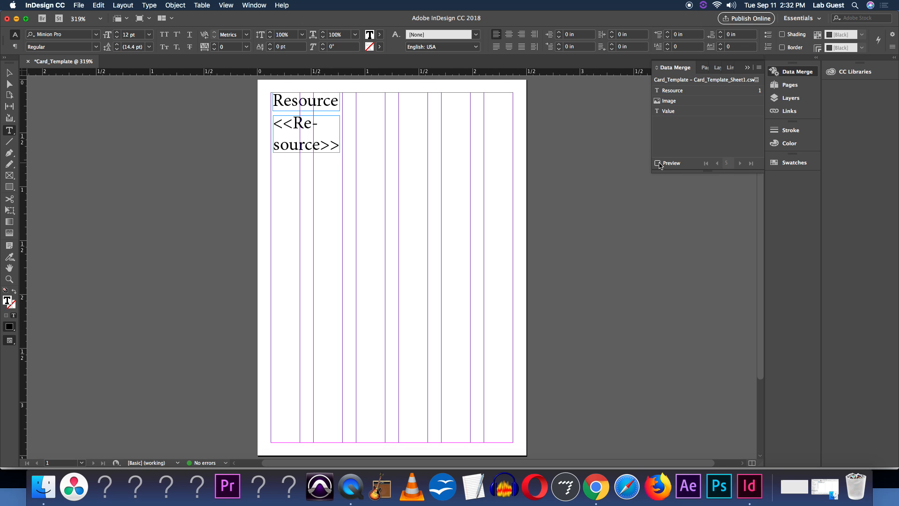
{"action": "left_click", "coordinate": [658, 163]}
{"action": "left_click", "coordinate": [717, 164]}
{"action": "left_click", "coordinate": [717, 164]}
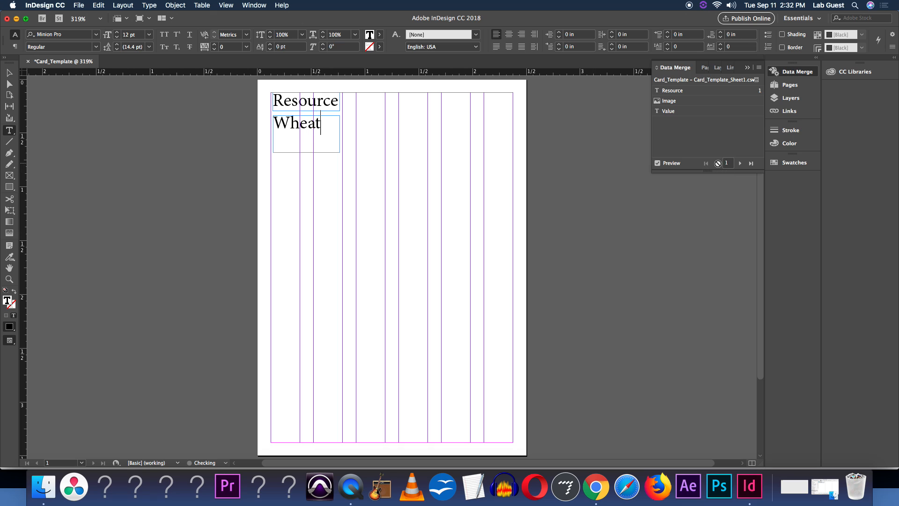
Turn off the merge preview and extend the data text frame downward to about 0.66 in tall
{"action": "left_click", "coordinate": [657, 163]}
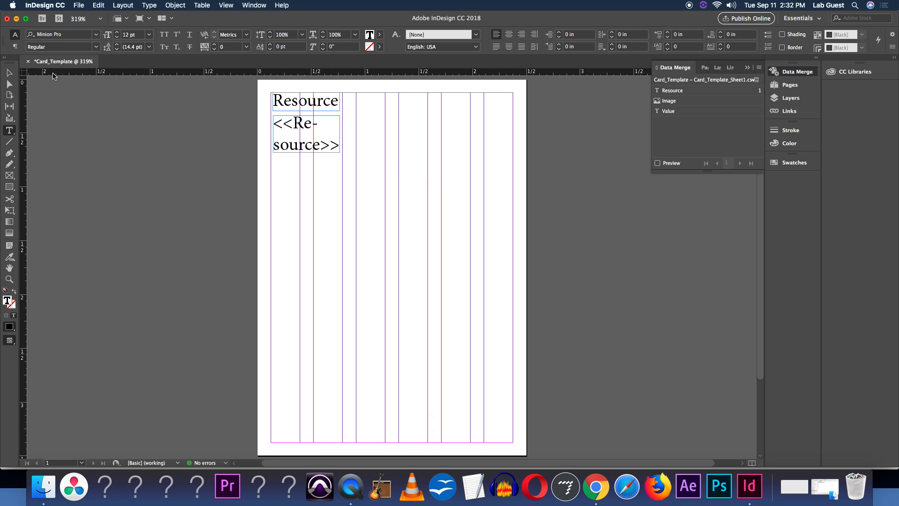
{"action": "left_click", "coordinate": [8, 73]}
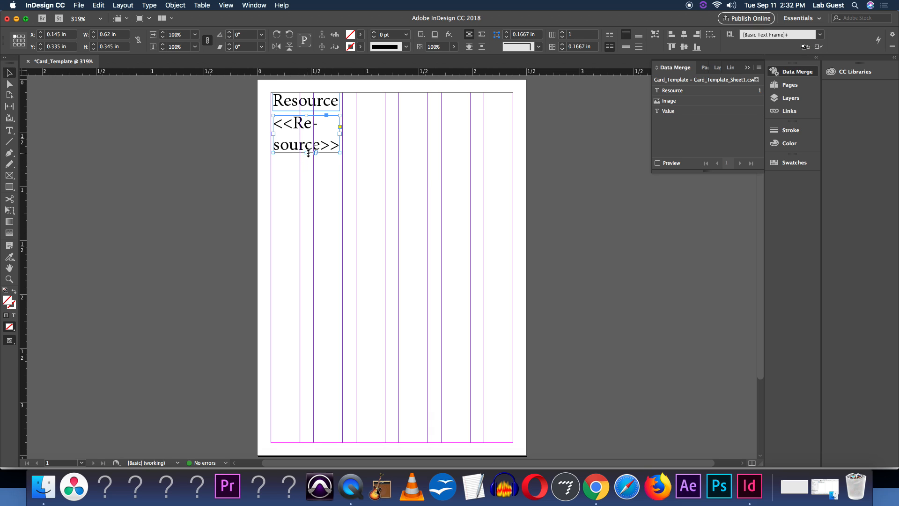
{"action": "left_click_drag", "start_coordinate": [308, 153], "coordinate": [316, 186]}
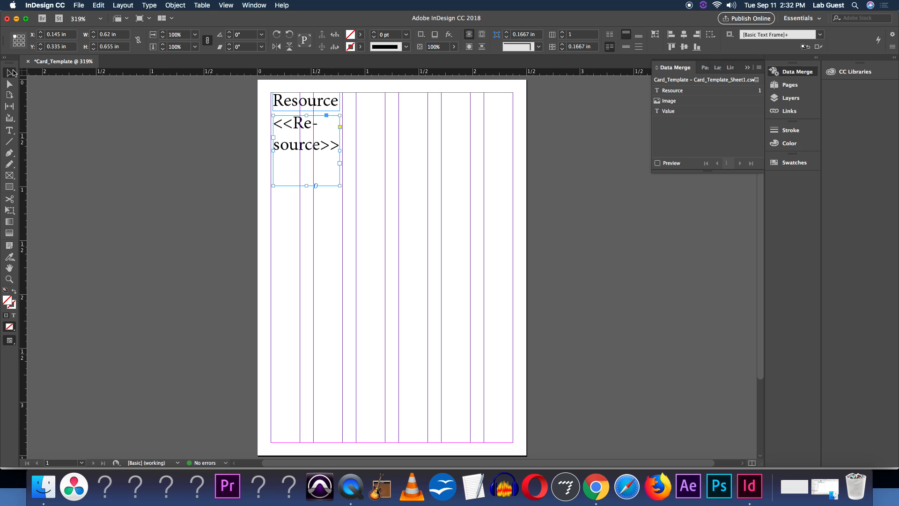
Insert the Value data field on a new line below the Resource field in the text frame
{"action": "left_click", "coordinate": [10, 84]}
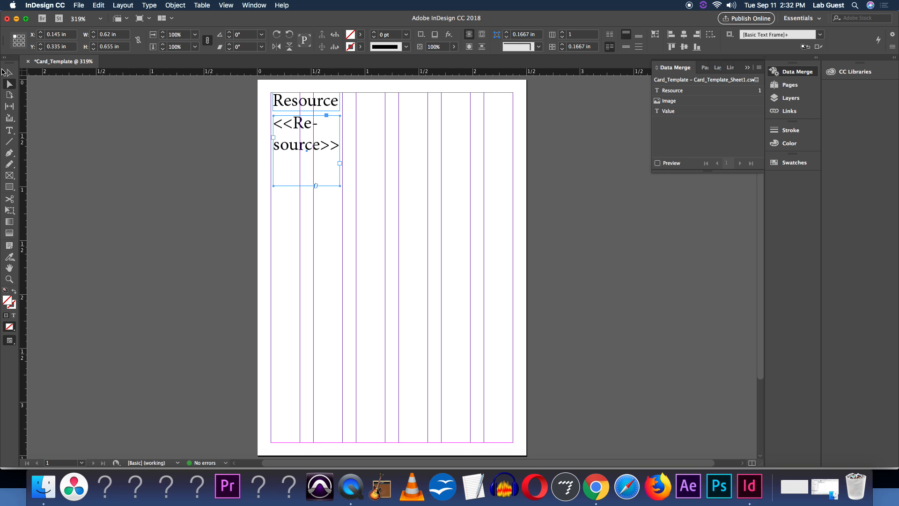
{"action": "left_click", "coordinate": [5, 136]}
{"action": "left_click", "coordinate": [341, 143]}
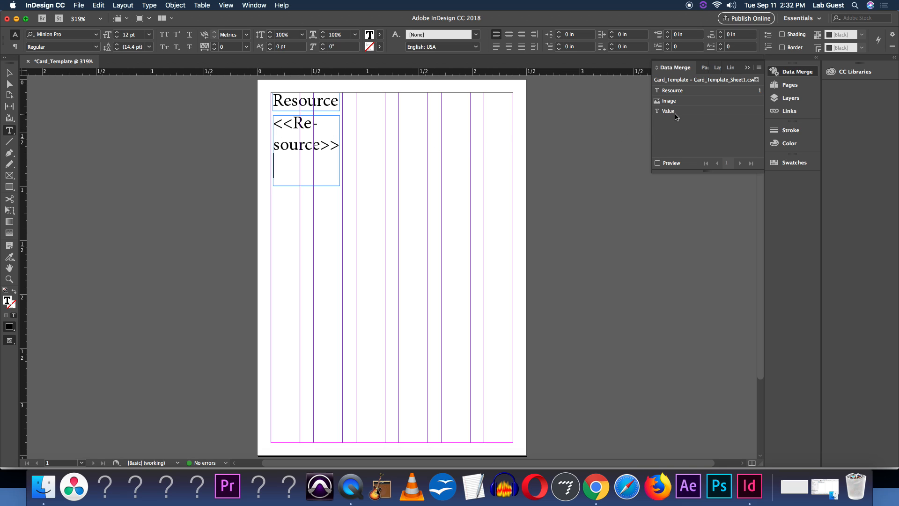
{"action": "left_click_drag", "start_coordinate": [677, 111], "coordinate": [299, 175]}
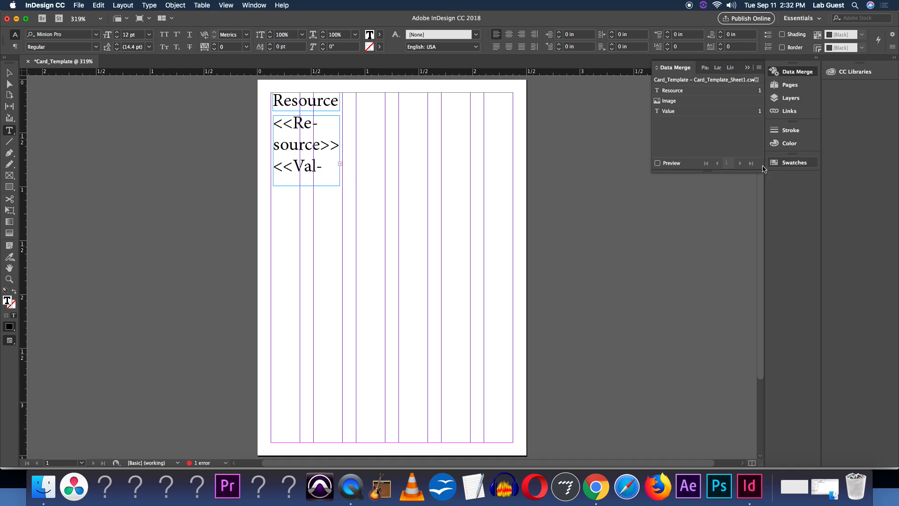
Turn the preview back on, center the Value text and enlarge it to 19 pt
{"action": "left_click", "coordinate": [679, 166]}
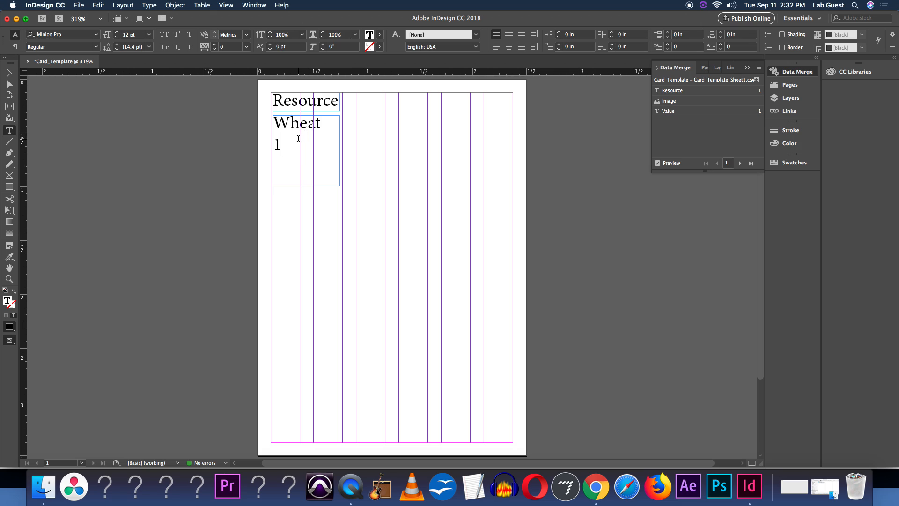
{"action": "left_click_drag", "start_coordinate": [279, 143], "coordinate": [267, 141]}
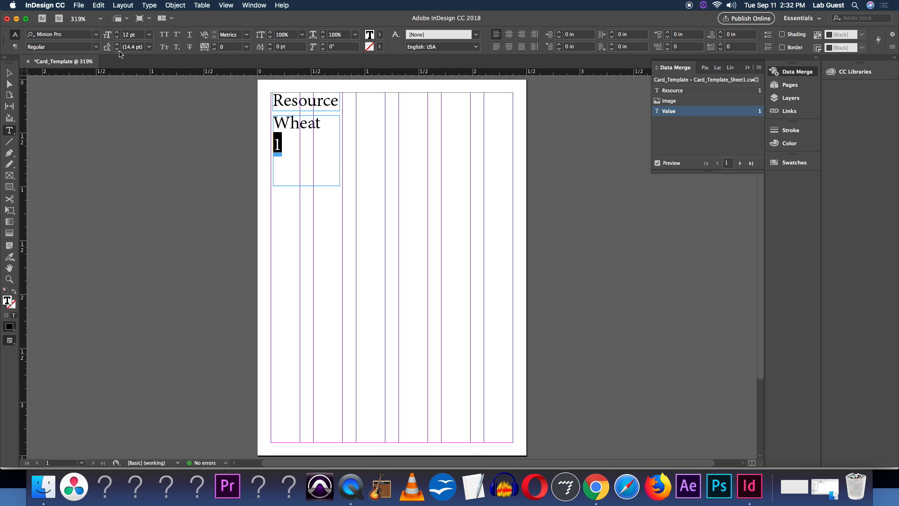
{"action": "left_click", "coordinate": [510, 35]}
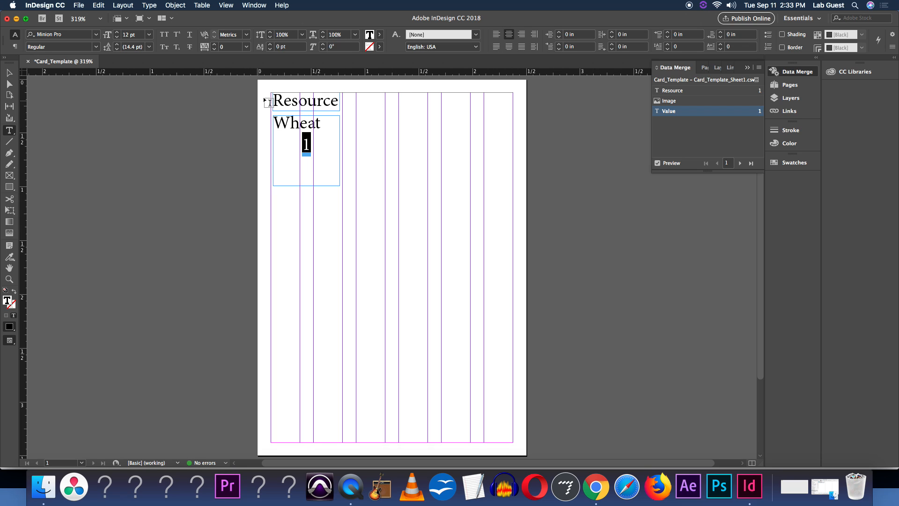
{"action": "left_click", "coordinate": [116, 32]}
{"action": "left_click", "coordinate": [116, 33]}
{"action": "left_click", "coordinate": [115, 33]}
{"action": "left_click", "coordinate": [116, 33]}
{"action": "left_click", "coordinate": [116, 33]}
{"action": "left_click", "coordinate": [116, 33]}
{"action": "left_click", "coordinate": [116, 34]}
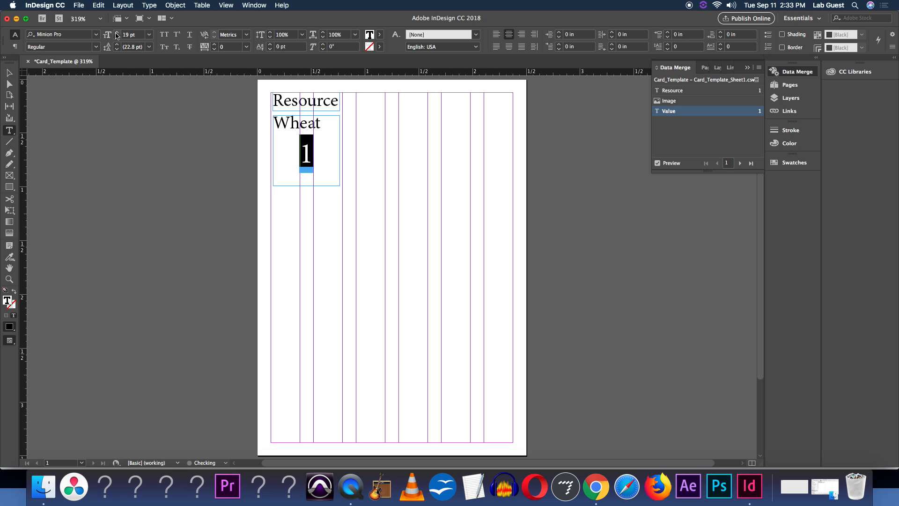
Reduce the Resource heading text at the top of the card to 7 pt
{"action": "left_click_drag", "start_coordinate": [337, 100], "coordinate": [263, 100]}
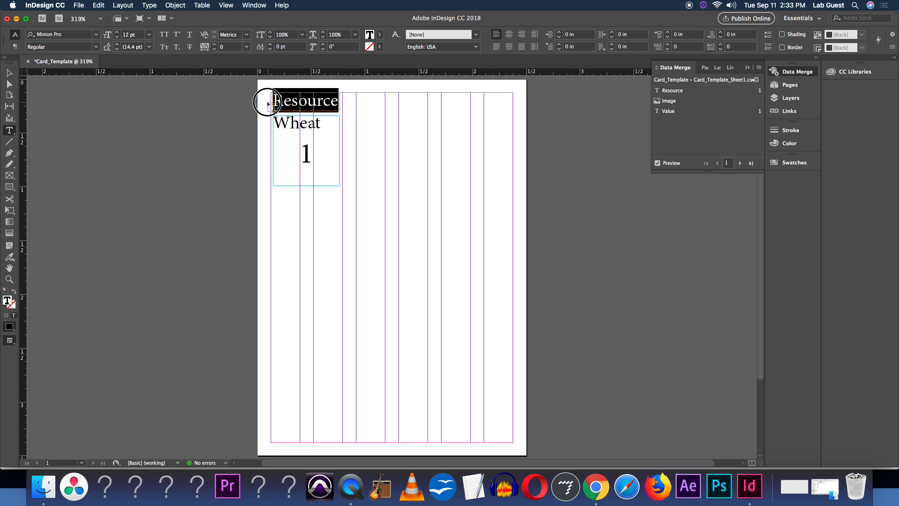
{"action": "left_click", "coordinate": [117, 37]}
{"action": "left_click", "coordinate": [117, 37]}
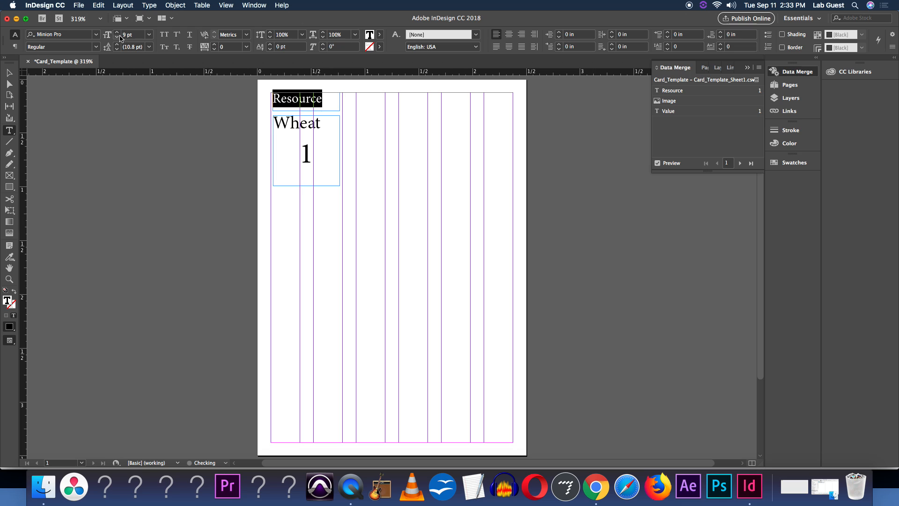
{"action": "left_click", "coordinate": [117, 37]}
{"action": "left_click", "coordinate": [117, 37]}
{"action": "left_click", "coordinate": [117, 36]}
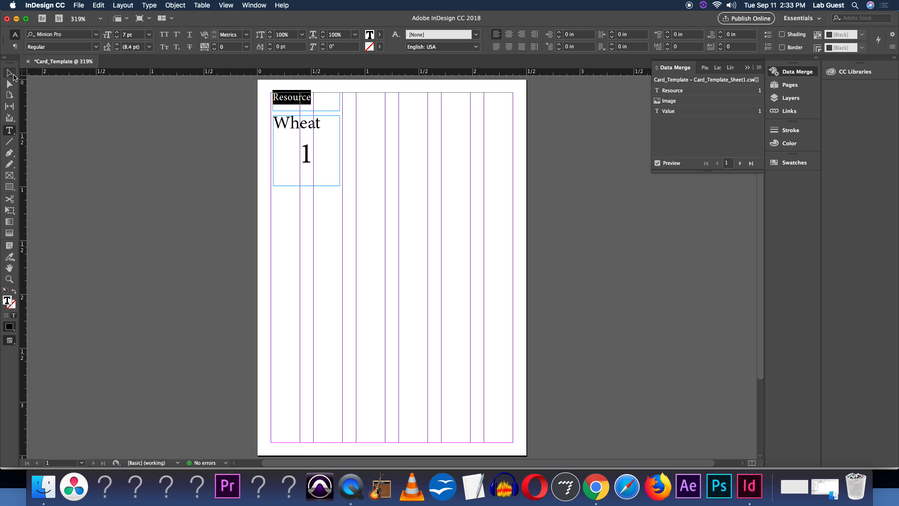
Move the data text frame up under the heading and resize it to about 0.67 by 0.59 in, checking with preview
{"action": "left_click", "coordinate": [8, 72]}
{"action": "left_click", "coordinate": [337, 141]}
{"action": "left_click_drag", "start_coordinate": [328, 131], "coordinate": [305, 103]}
{"action": "left_click", "coordinate": [331, 99]}
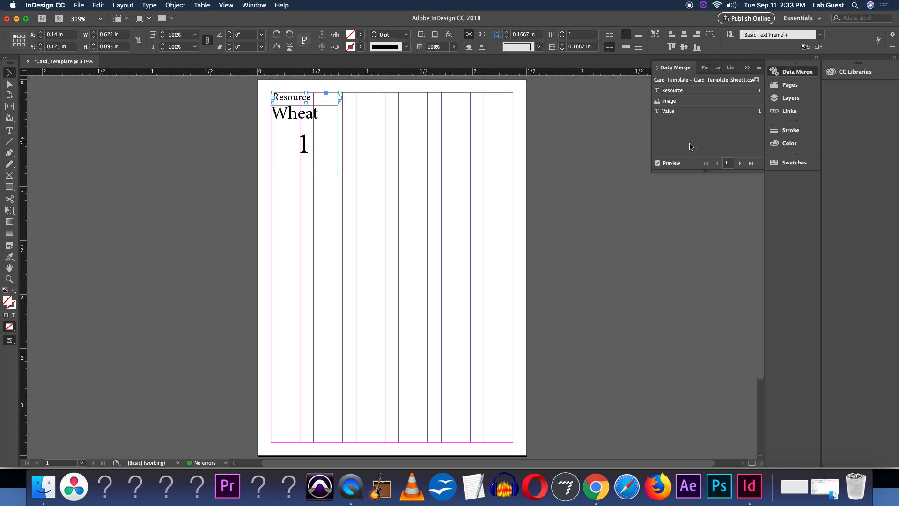
{"action": "left_click", "coordinate": [670, 164]}
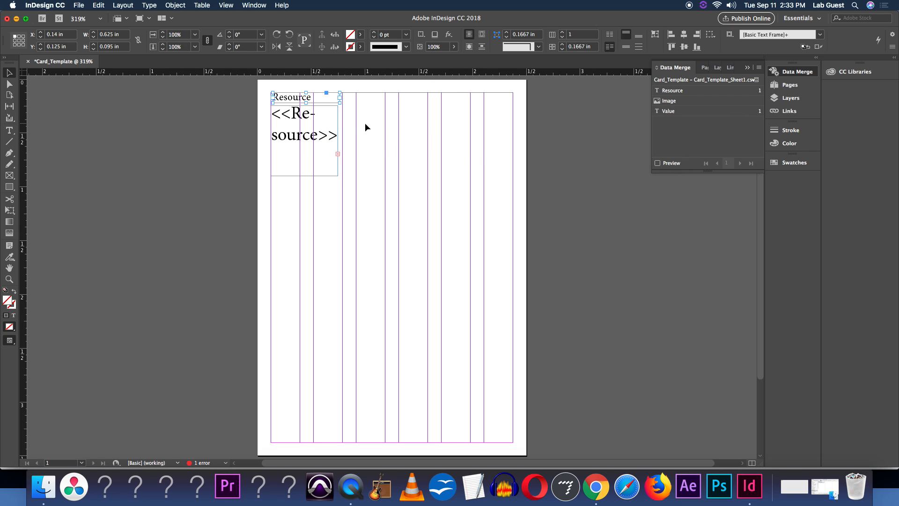
{"action": "left_click", "coordinate": [662, 164]}
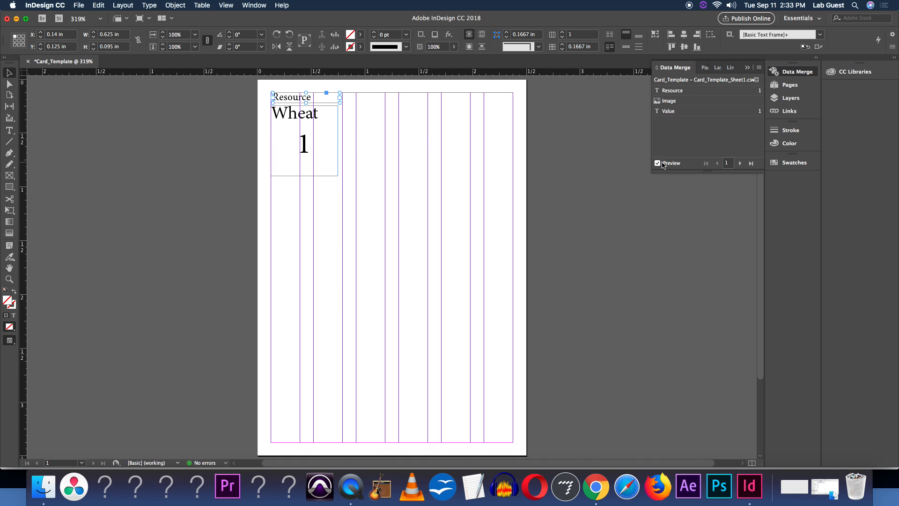
{"action": "left_click", "coordinate": [663, 164]}
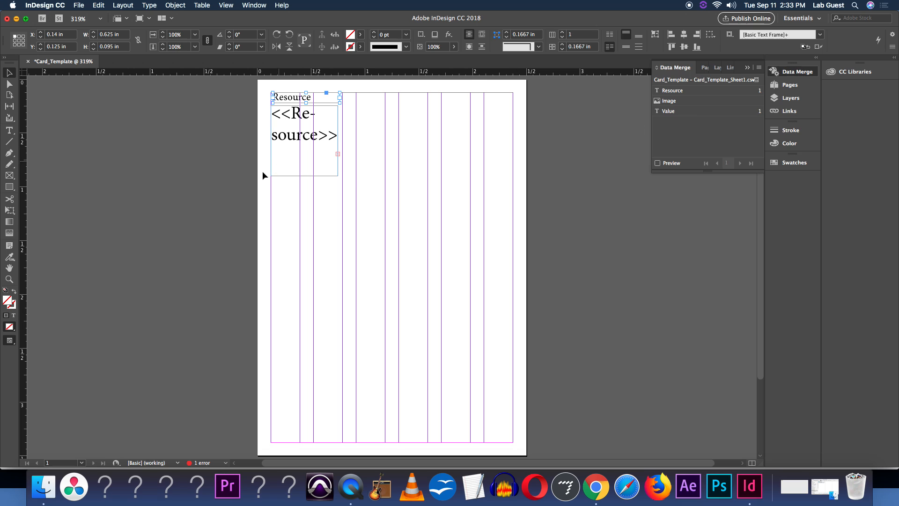
{"action": "left_click", "coordinate": [330, 173]}
{"action": "mouse_move", "coordinate": [339, 176]}
{"action": "left_mouse_down"}
{"action": "mouse_move", "coordinate": [388, 207]}
{"action": "mouse_move", "coordinate": [374, 193]}
{"action": "mouse_move", "coordinate": [340, 194]}
{"action": "mouse_move", "coordinate": [342, 167]}
{"action": "left_mouse_up"}
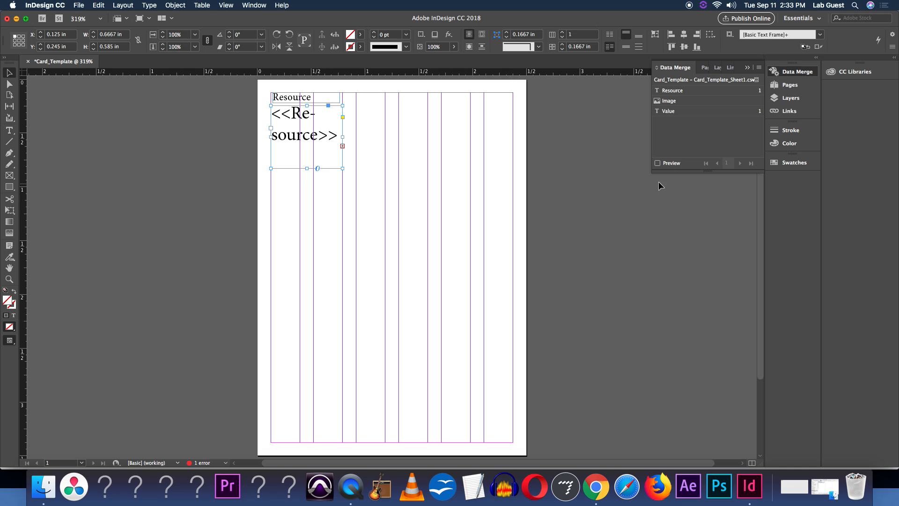
{"action": "left_click", "coordinate": [670, 168]}
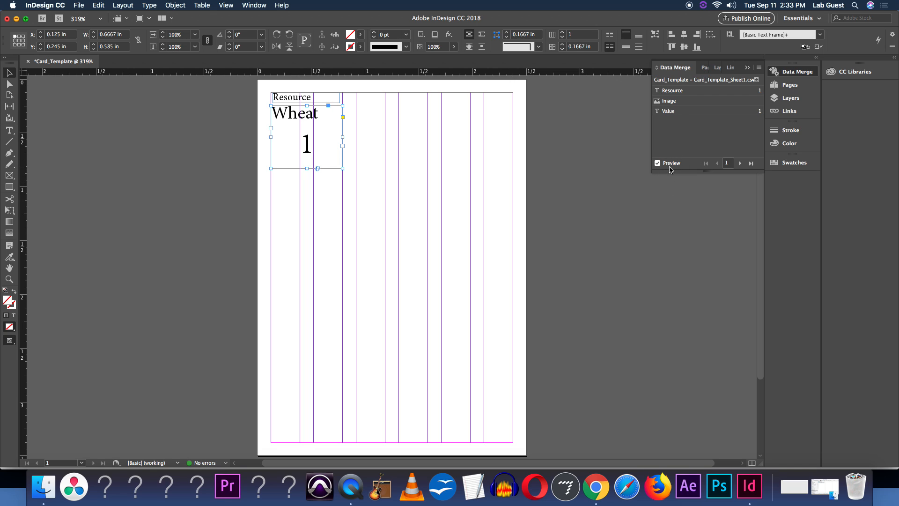
{"action": "left_click", "coordinate": [670, 167]}
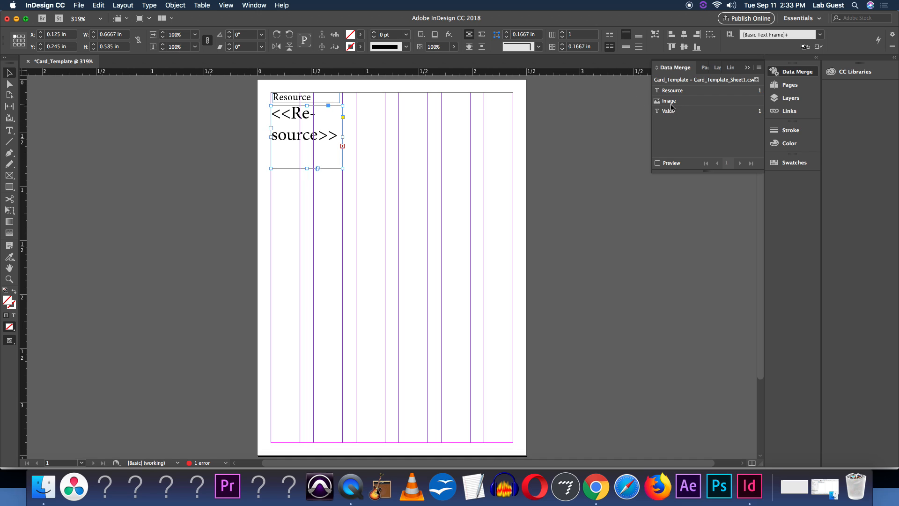
Draw a rectangle graphics frame about 2.25 by 2.15 in filling the lower card below the text
{"action": "left_click", "coordinate": [10, 176]}
{"action": "mouse_move", "coordinate": [315, 183]}
{"action": "left_mouse_down"}
{"action": "mouse_move", "coordinate": [322, 185]}
{"action": "mouse_move", "coordinate": [289, 187]}
{"action": "left_mouse_up"}
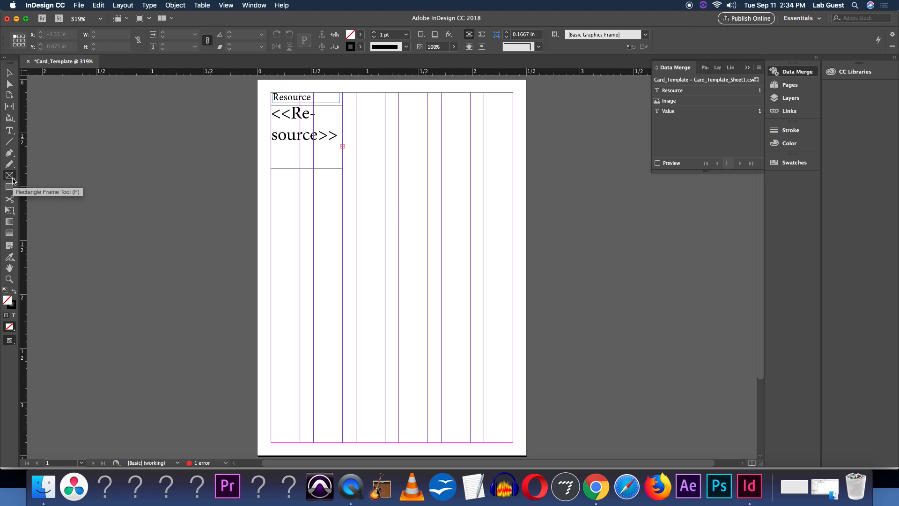
{"action": "left_click", "coordinate": [13, 180]}
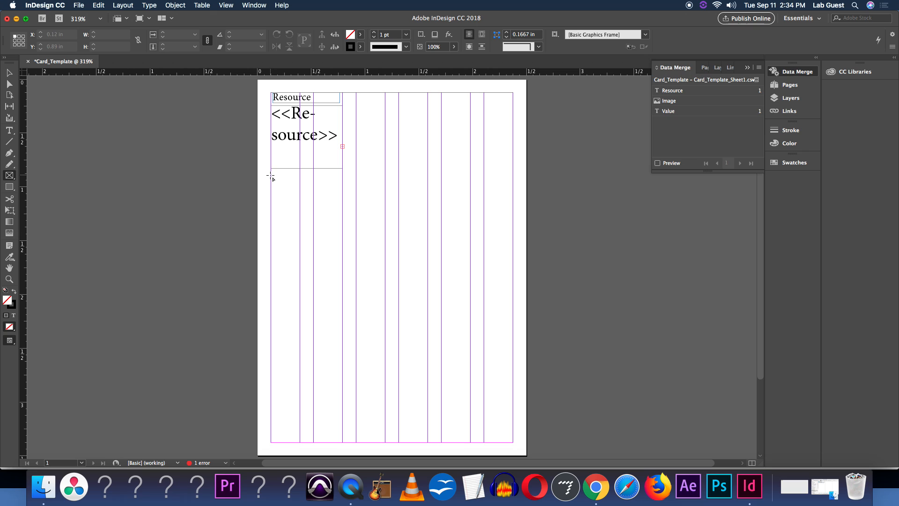
{"action": "left_click_drag", "start_coordinate": [271, 175], "coordinate": [514, 406]}
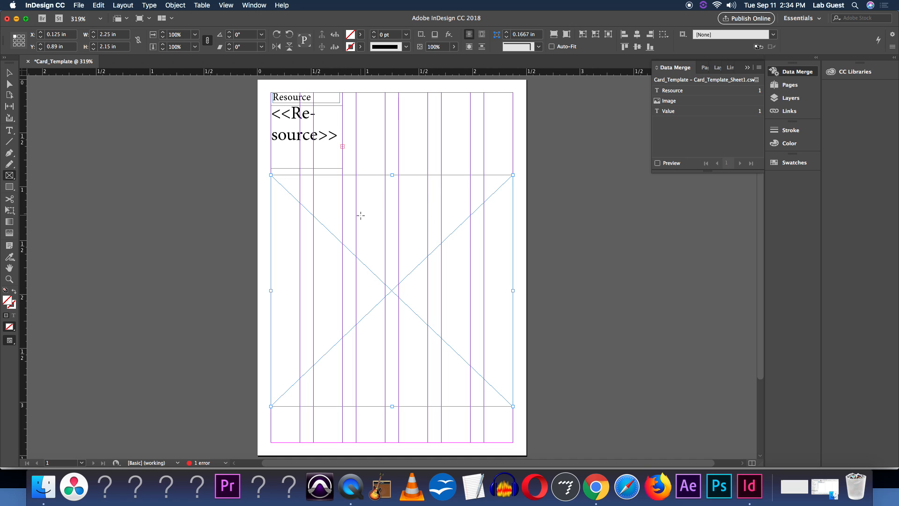
Insert the Image data field into the new graphics frame
{"action": "left_click", "coordinate": [10, 72]}
{"action": "left_click", "coordinate": [675, 103]}
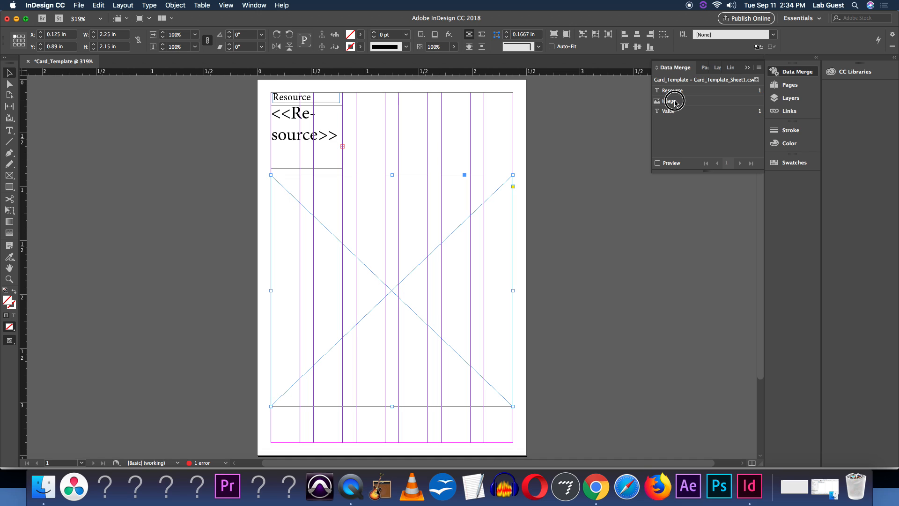
{"action": "left_click_drag", "start_coordinate": [675, 103], "coordinate": [474, 218]}
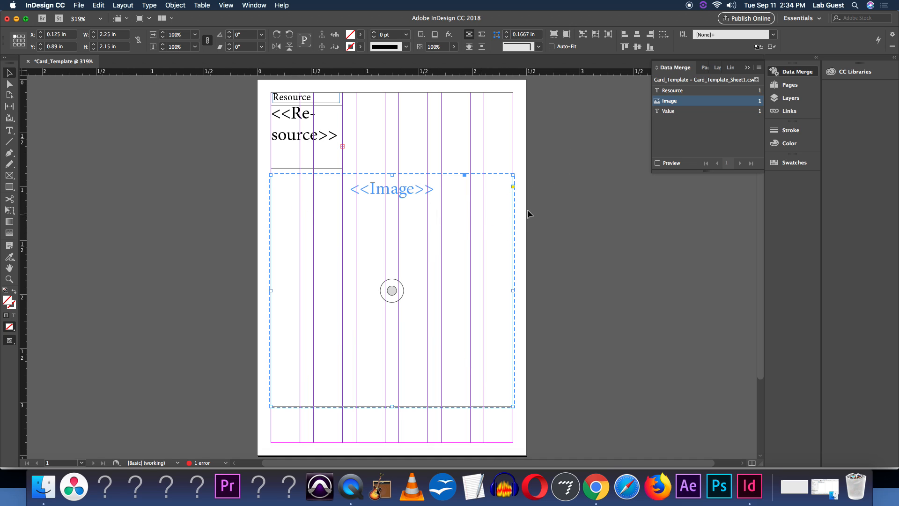
Preview the data merge, stepping through the records and back to the first, then turn preview off
{"action": "left_click", "coordinate": [658, 163]}
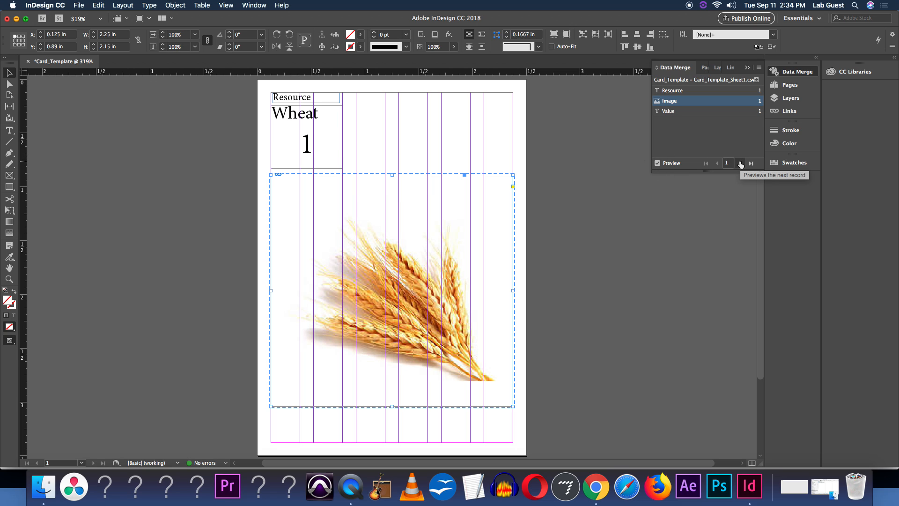
{"action": "left_click", "coordinate": [740, 163]}
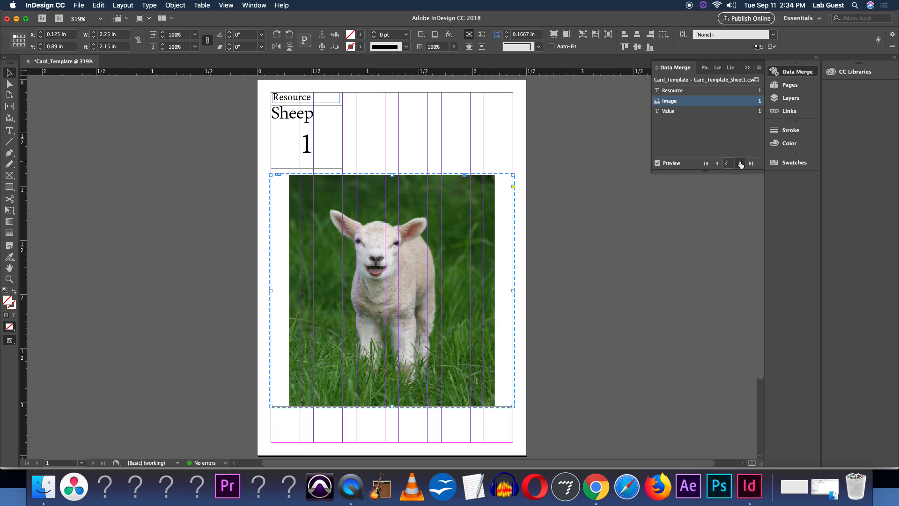
{"action": "left_click", "coordinate": [740, 163]}
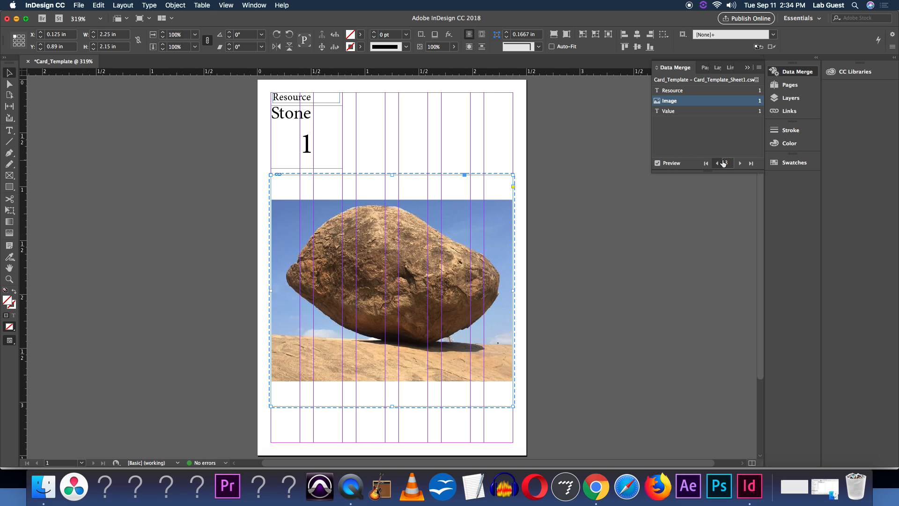
{"action": "left_click", "coordinate": [718, 162]}
{"action": "left_click", "coordinate": [718, 162]}
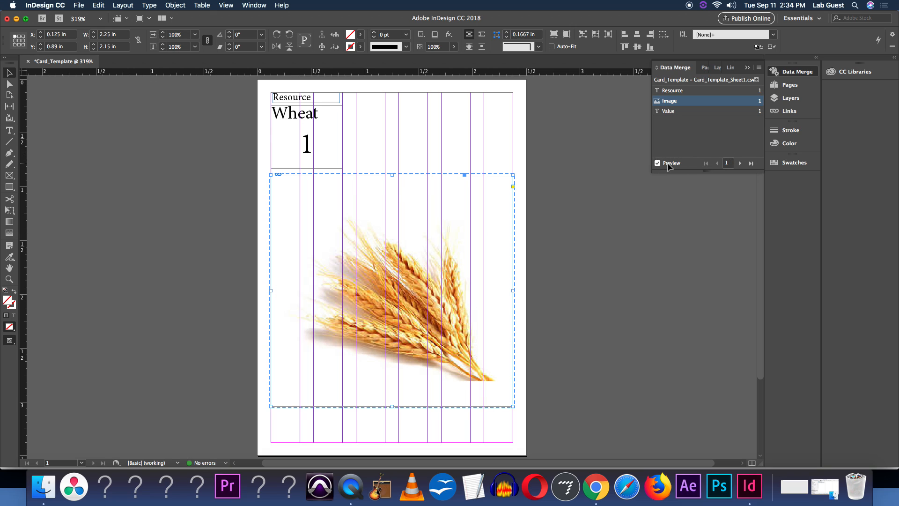
{"action": "left_click", "coordinate": [669, 165]}
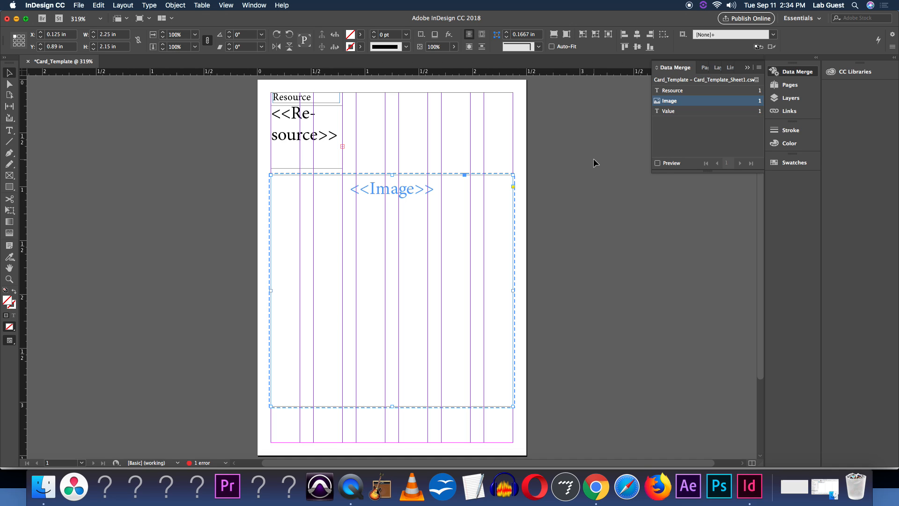
Draw a rectangle about 2.5 by 3.5 in covering the whole card page
{"action": "left_click", "coordinate": [8, 187]}
{"action": "left_click_drag", "start_coordinate": [257, 80], "coordinate": [526, 456]}
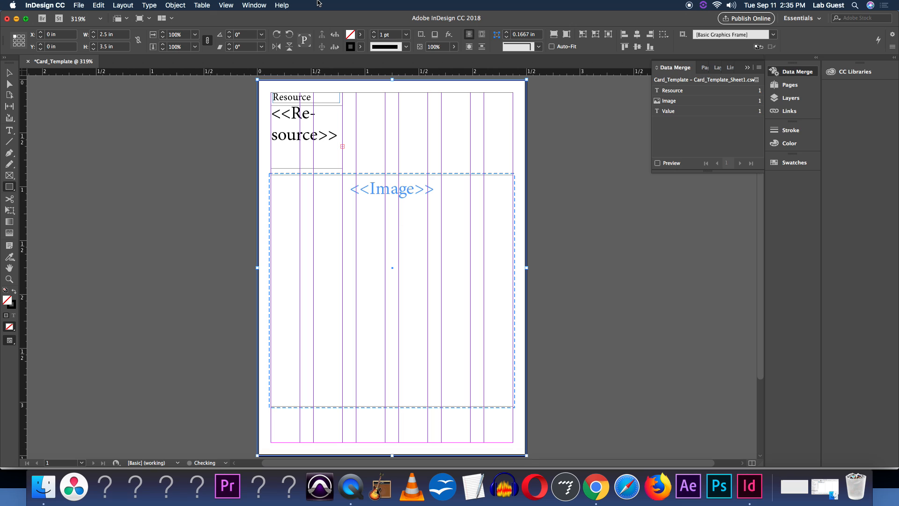
Select all the objects of the card template
{"action": "left_click", "coordinate": [9, 73]}
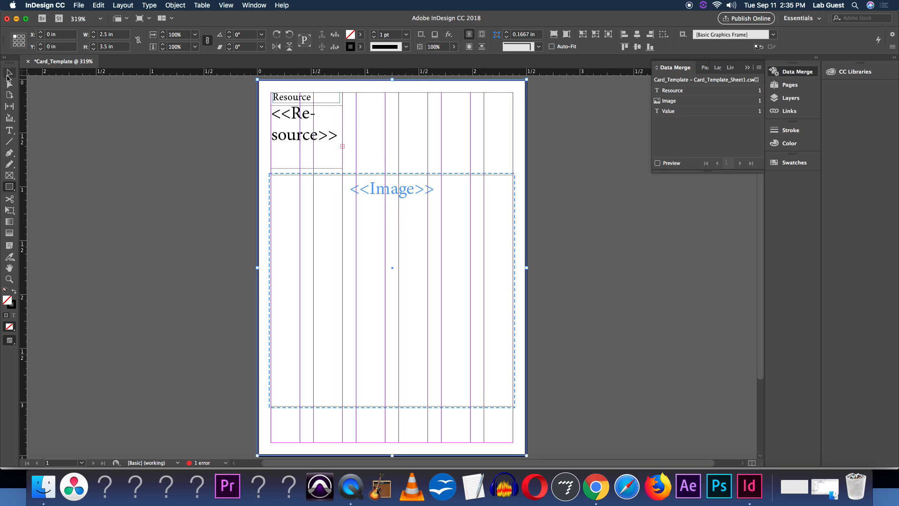
{"action": "left_click", "coordinate": [183, 121]}
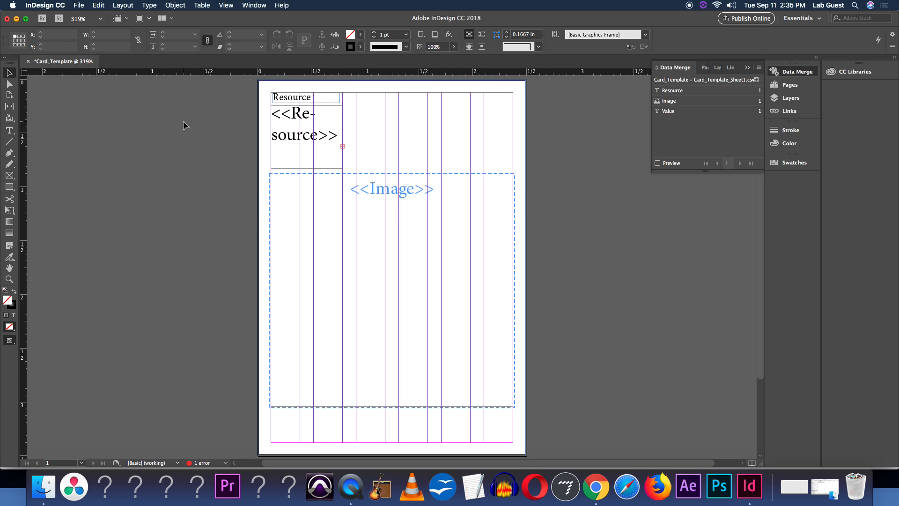
{"action": "left_click", "coordinate": [527, 185]}
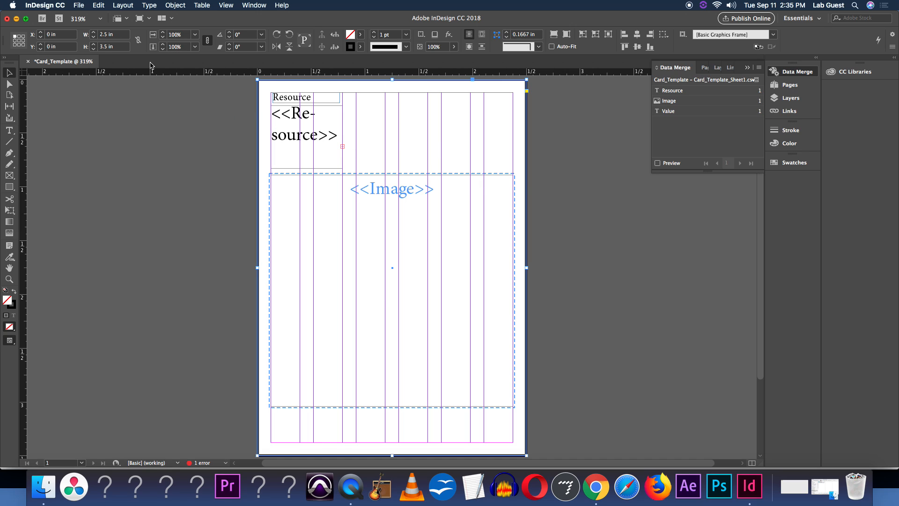
{"action": "key", "text": "super+a"}
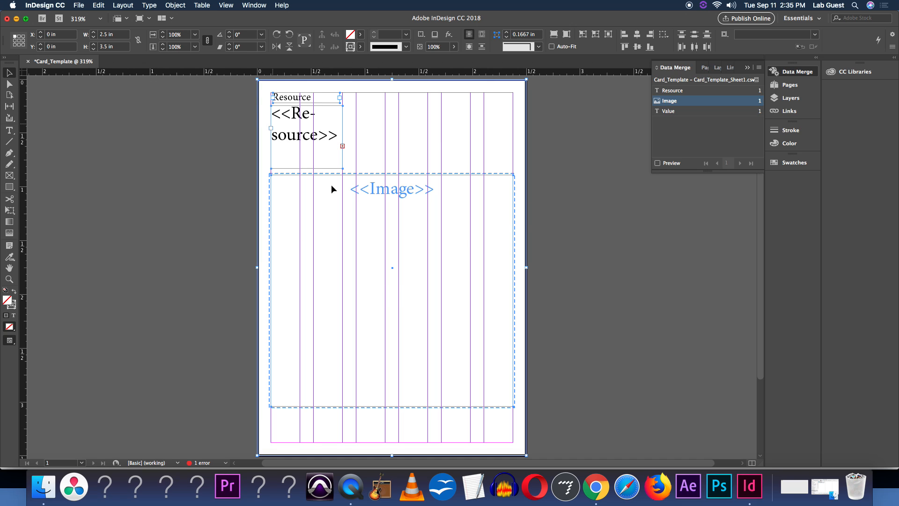
Start a new document and switch its units to inches
{"action": "left_click", "coordinate": [80, 5]}
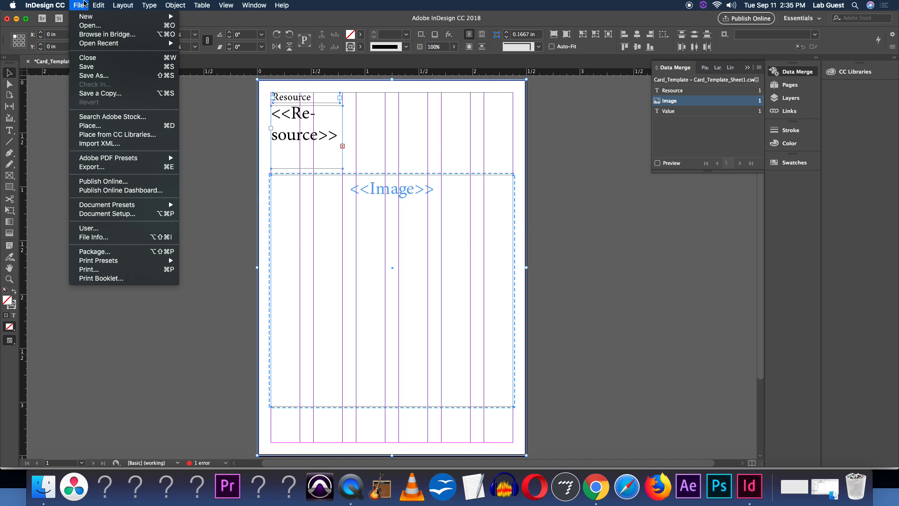
{"action": "mouse_move", "coordinate": [97, 19]}
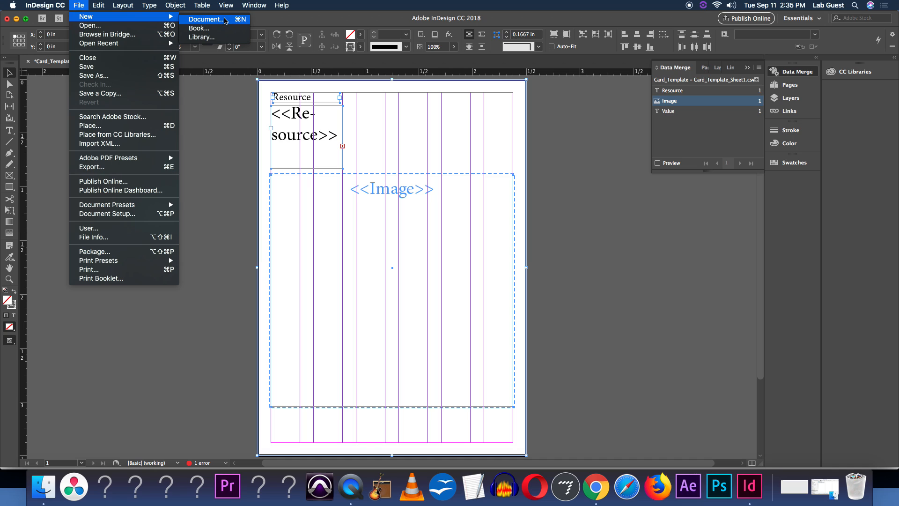
{"action": "left_click", "coordinate": [225, 21]}
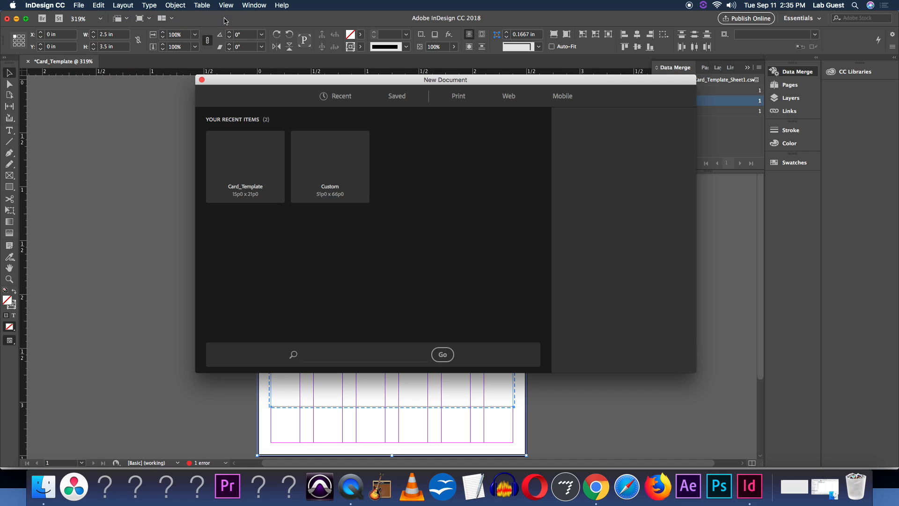
{"action": "left_click", "coordinate": [651, 168]}
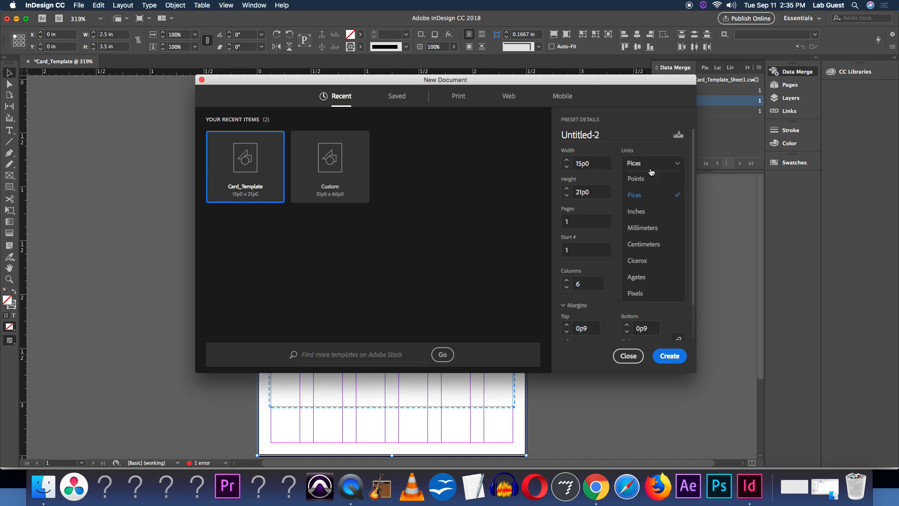
{"action": "left_click", "coordinate": [651, 211]}
Set the new page to 8.5 by 11 in with one column and create the document
{"action": "left_click_drag", "start_coordinate": [597, 163], "coordinate": [554, 162]}
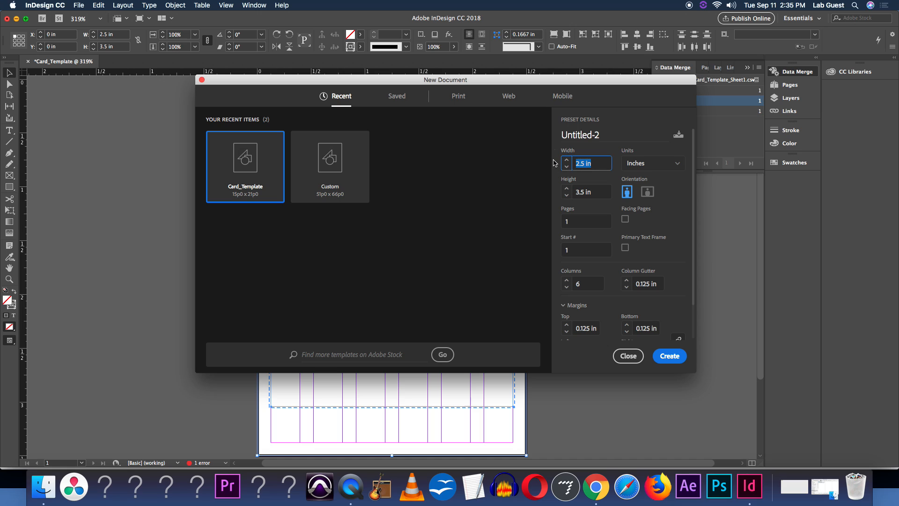
{"action": "type", "text": "8.5"}
{"action": "left_click", "coordinate": [588, 191]}
{"action": "triple_click", "coordinate": [588, 190]}
{"action": "type", "text": "111"}
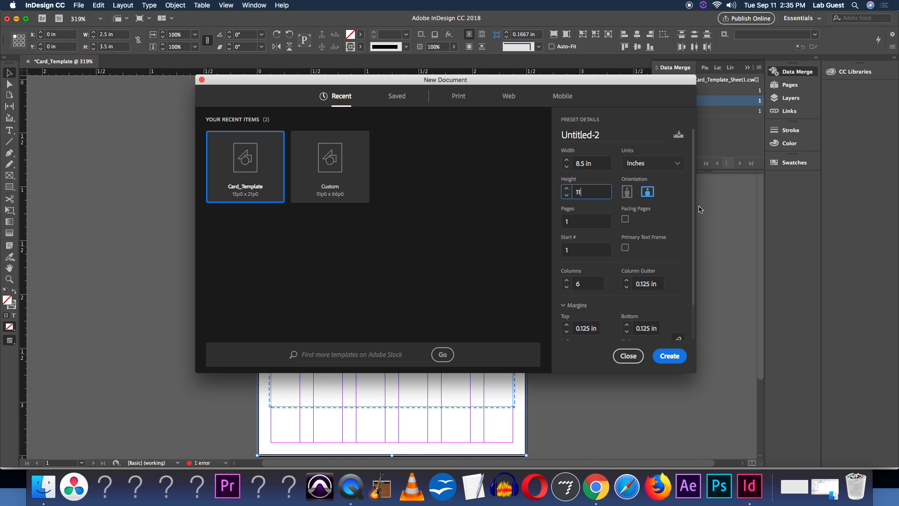
{"action": "left_click_drag", "start_coordinate": [695, 212], "coordinate": [693, 247]}
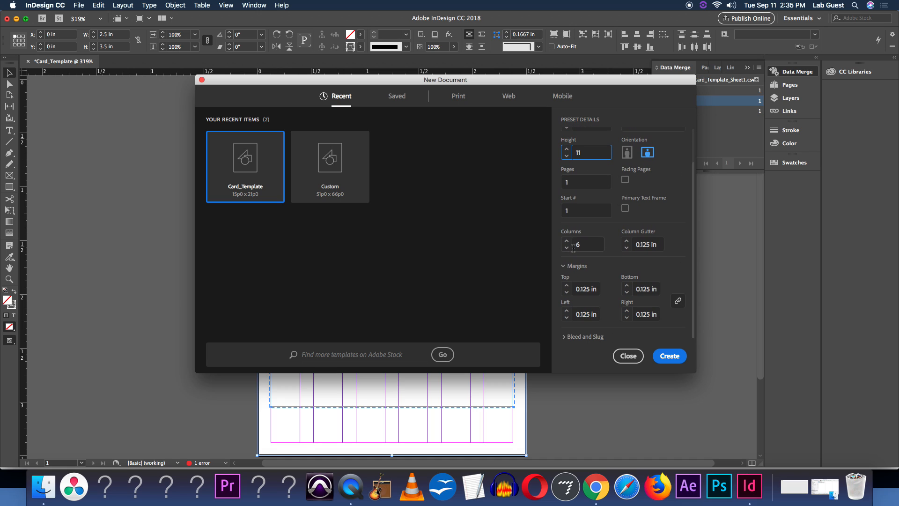
{"action": "left_click", "coordinate": [582, 244]}
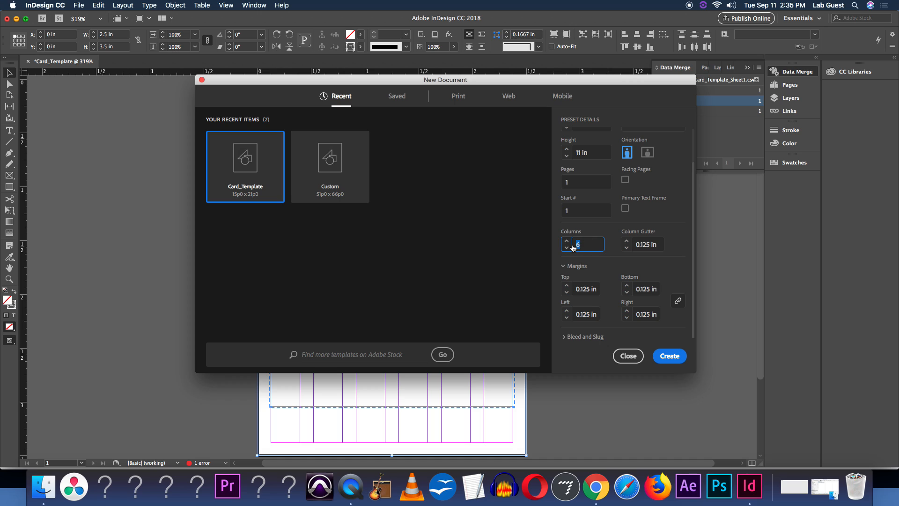
{"action": "type", "text": "1"}
{"action": "left_click", "coordinate": [626, 248]}
{"action": "left_click", "coordinate": [627, 318]}
{"action": "left_click", "coordinate": [674, 357]}
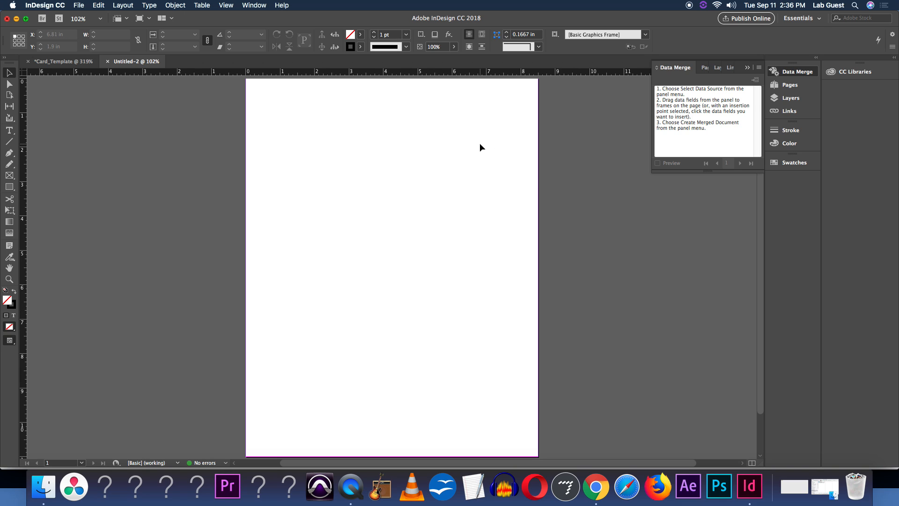
Paste the card objects into the new page and move them to its top-left corner
{"action": "key", "text": "super+v"}
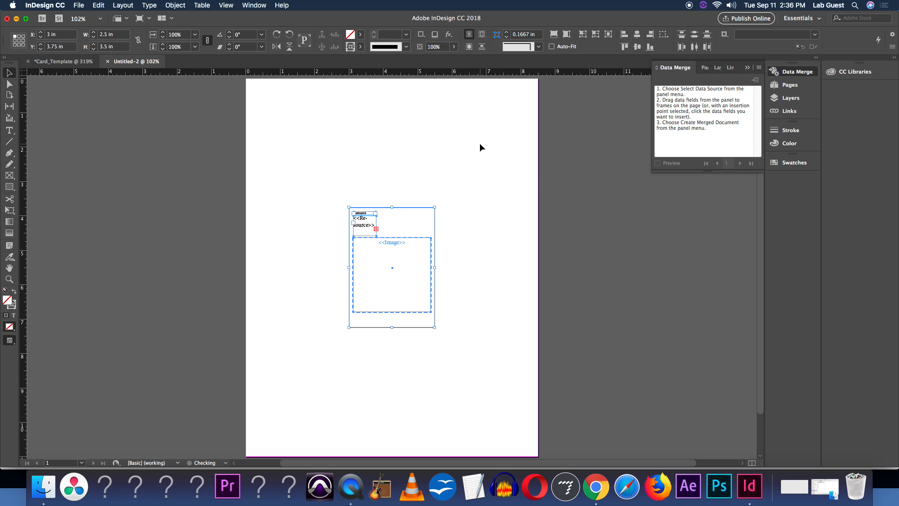
{"action": "left_click_drag", "start_coordinate": [407, 245], "coordinate": [311, 126]}
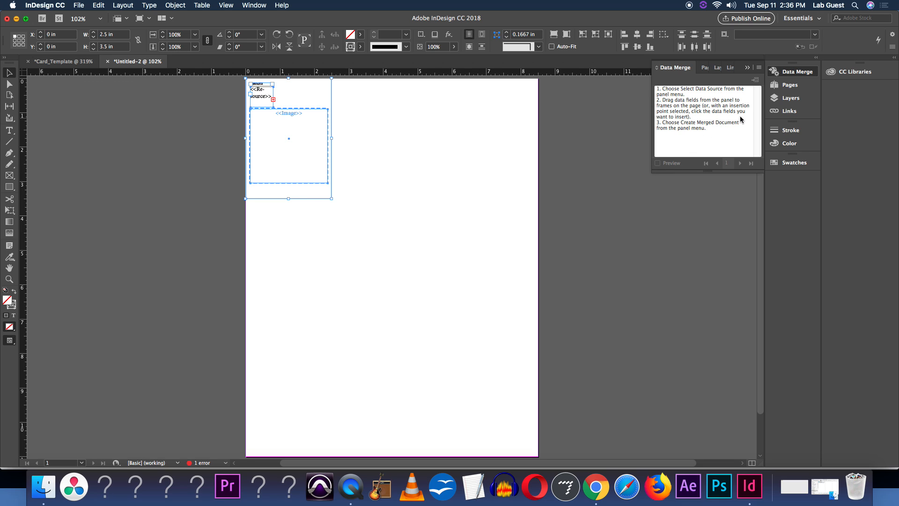
Select Card_Template - Card_Template_Sheet1.csv as the data merge source for the new document
{"action": "left_click", "coordinate": [54, 63]}
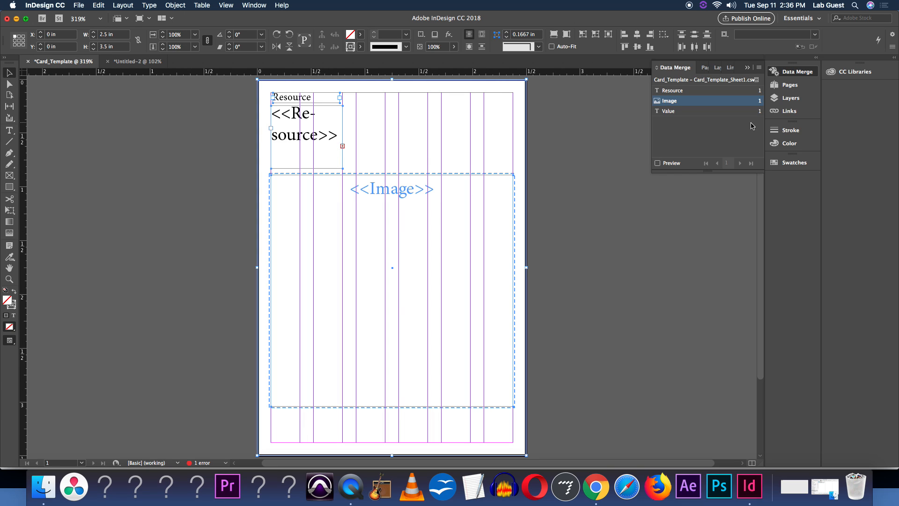
{"action": "left_click", "coordinate": [144, 61]}
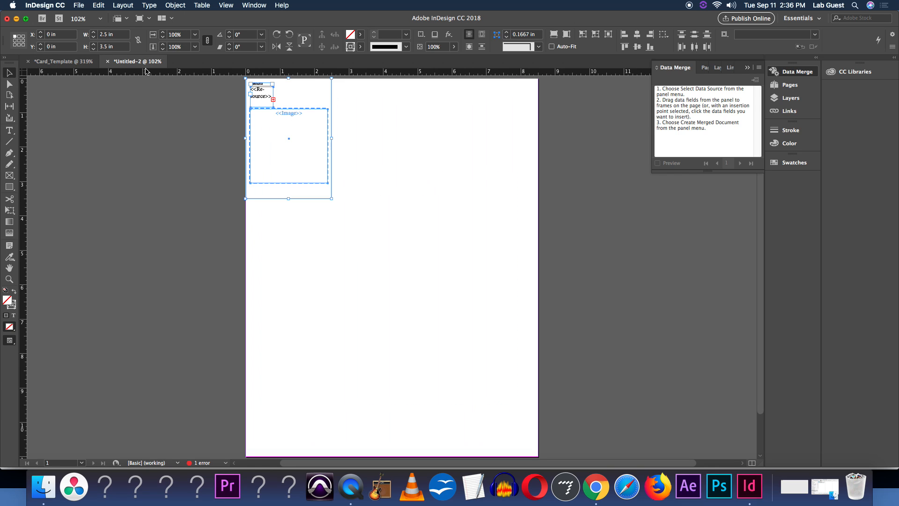
{"action": "left_click", "coordinate": [760, 67]}
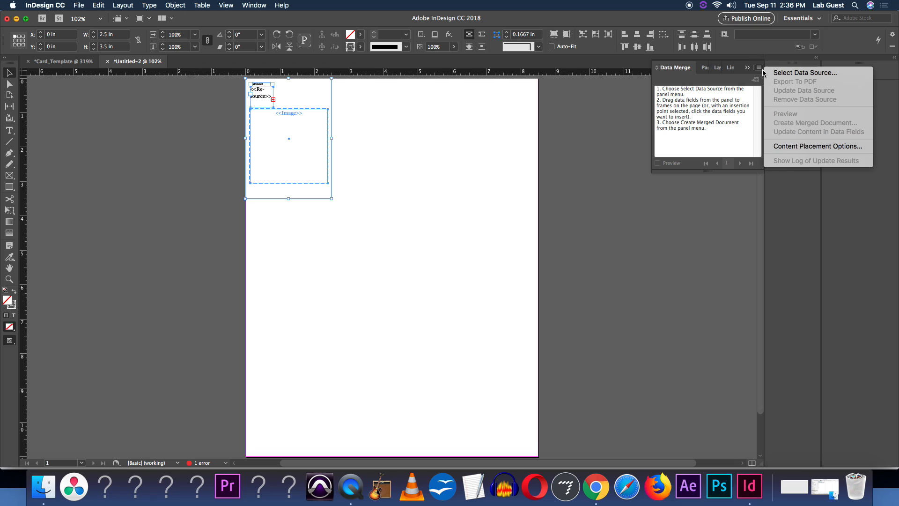
{"action": "left_click", "coordinate": [771, 75]}
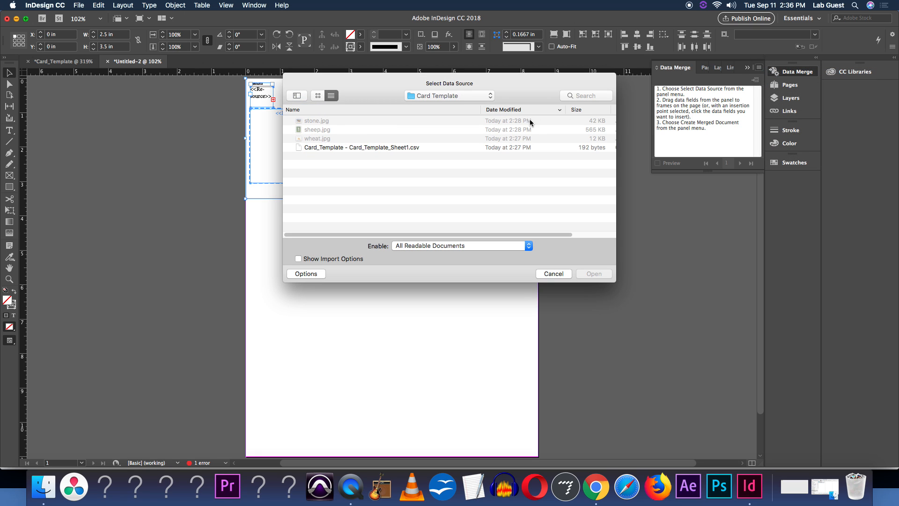
{"action": "double_click", "coordinate": [419, 148]}
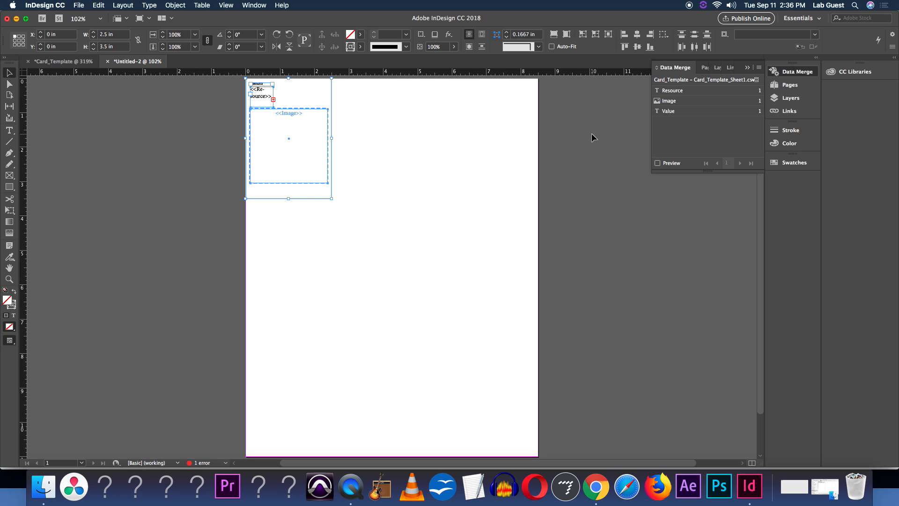
Preview the merged records in the new document, stepping forward and back, then turn preview off
{"action": "left_click", "coordinate": [667, 165]}
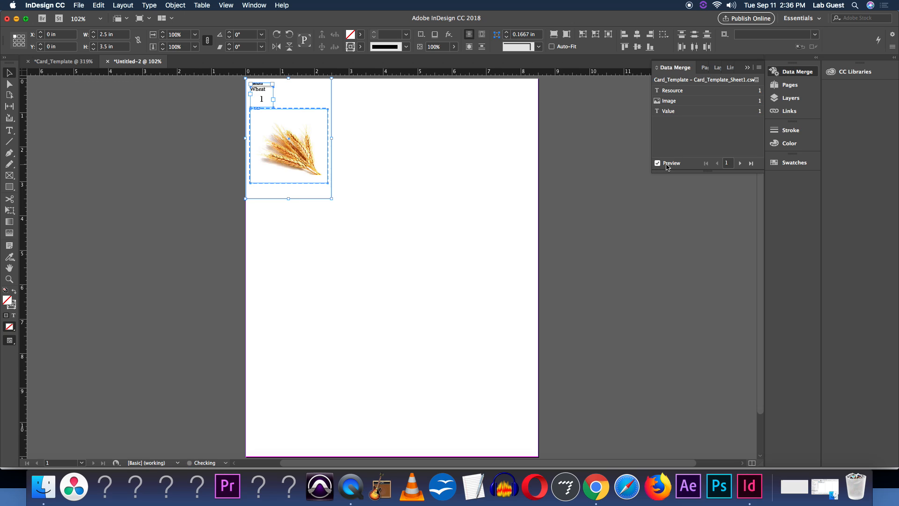
{"action": "left_click", "coordinate": [735, 164]}
{"action": "left_click", "coordinate": [736, 164]}
{"action": "left_click", "coordinate": [736, 164]}
{"action": "left_click", "coordinate": [737, 164]}
{"action": "left_click", "coordinate": [715, 164]}
{"action": "left_click", "coordinate": [715, 164]}
{"action": "left_click", "coordinate": [714, 164]}
{"action": "left_click", "coordinate": [715, 164]}
{"action": "left_click", "coordinate": [667, 167]}
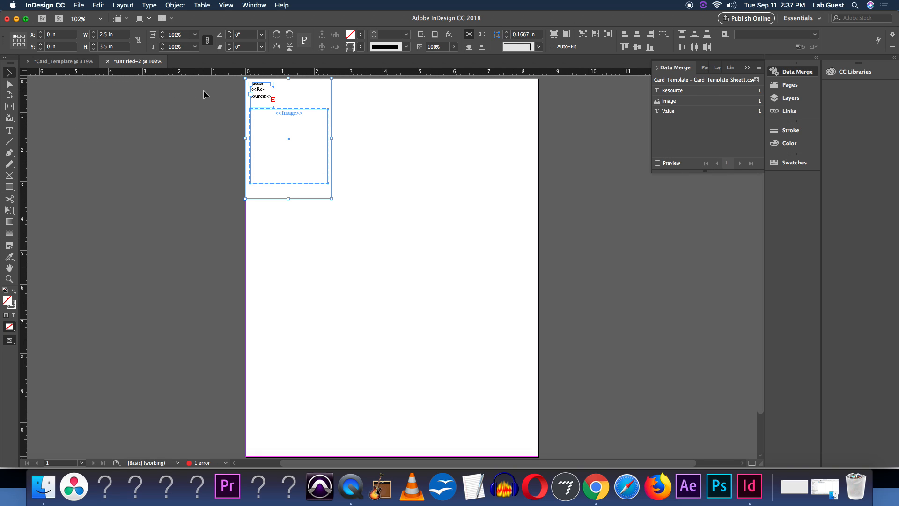
Create a merged document of all records with Multiple Records per page, previewing the multiple record layout
{"action": "left_click", "coordinate": [756, 80]}
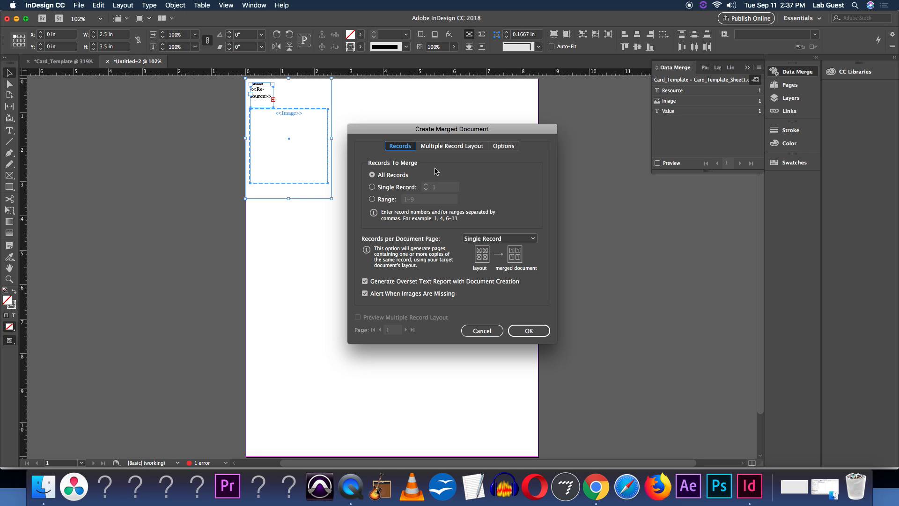
{"action": "left_click", "coordinate": [473, 244]}
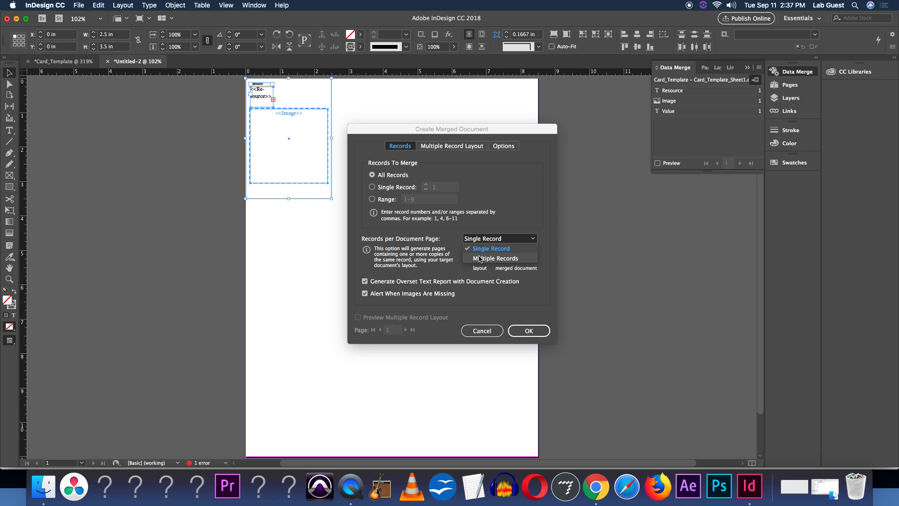
{"action": "left_click", "coordinate": [480, 258]}
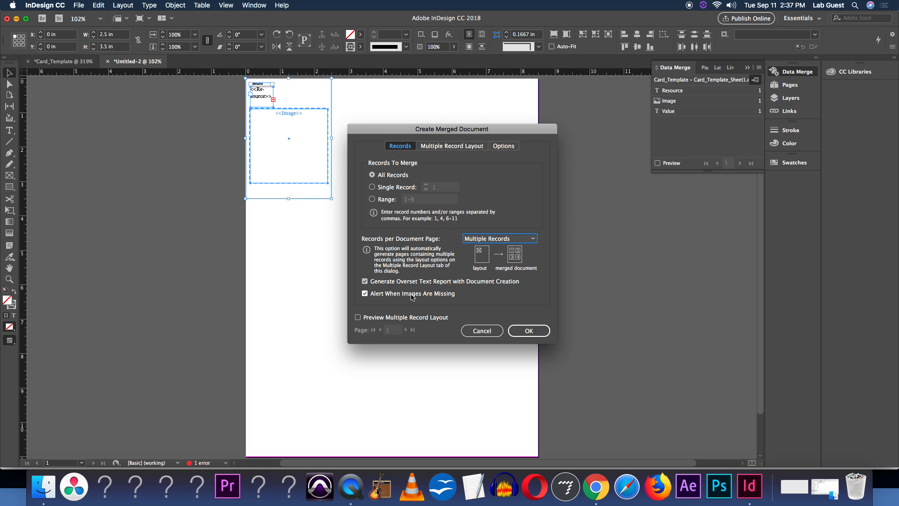
{"action": "left_click", "coordinate": [522, 329]}
{"action": "left_click", "coordinate": [359, 318]}
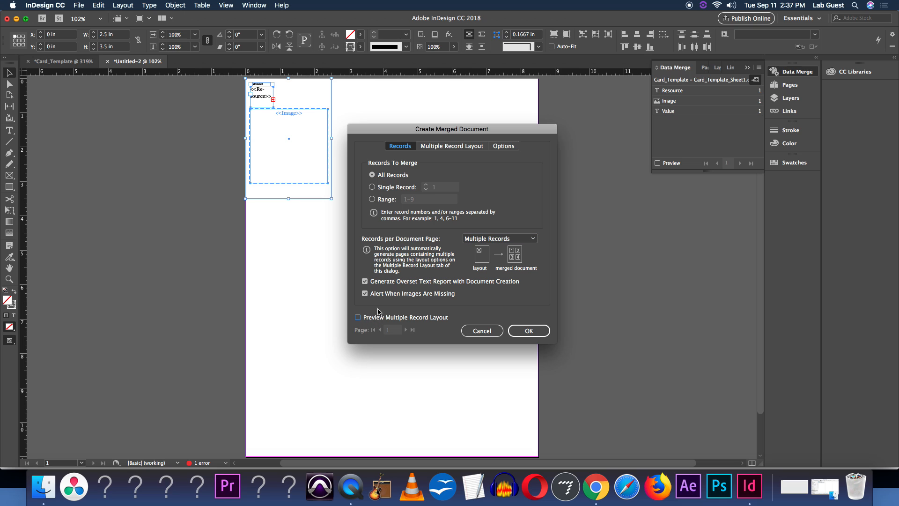
{"action": "left_click_drag", "start_coordinate": [450, 129], "coordinate": [622, 140]}
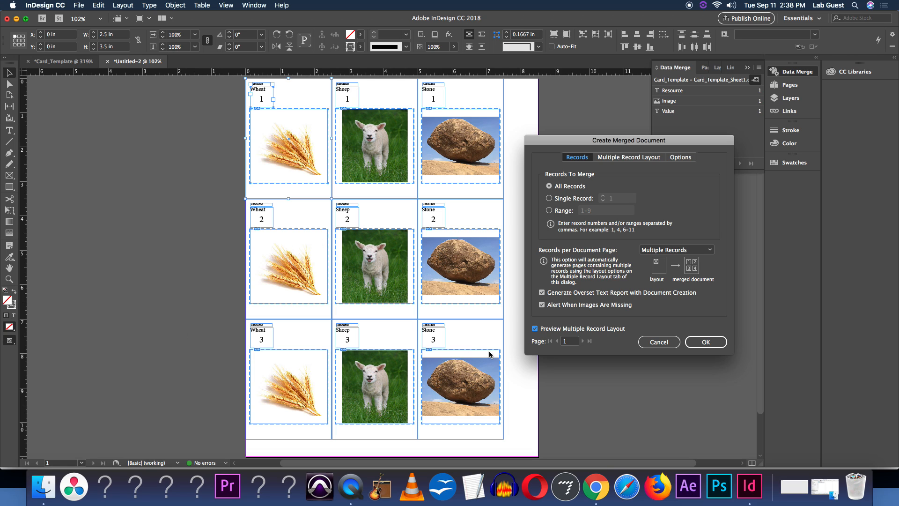
{"action": "left_click", "coordinate": [708, 342]}
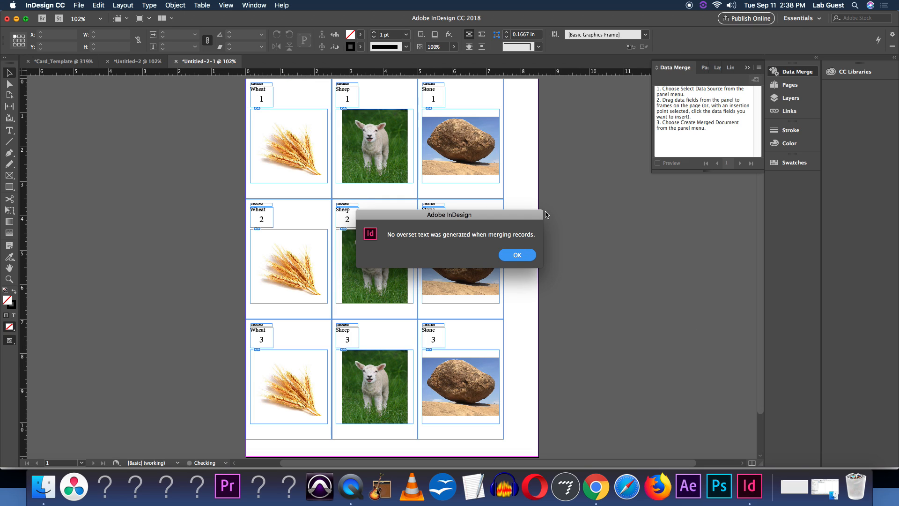
{"action": "left_click", "coordinate": [518, 259]}
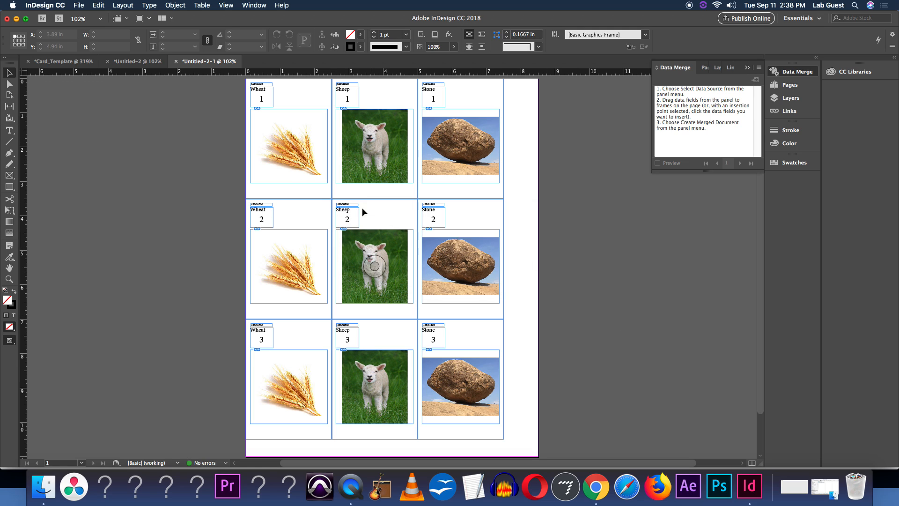
Inspect the merged card sheet and compare it with the template document
{"action": "scroll", "coordinate": [355, 216], "scroll_direction": "down", "scroll_amount": 3}
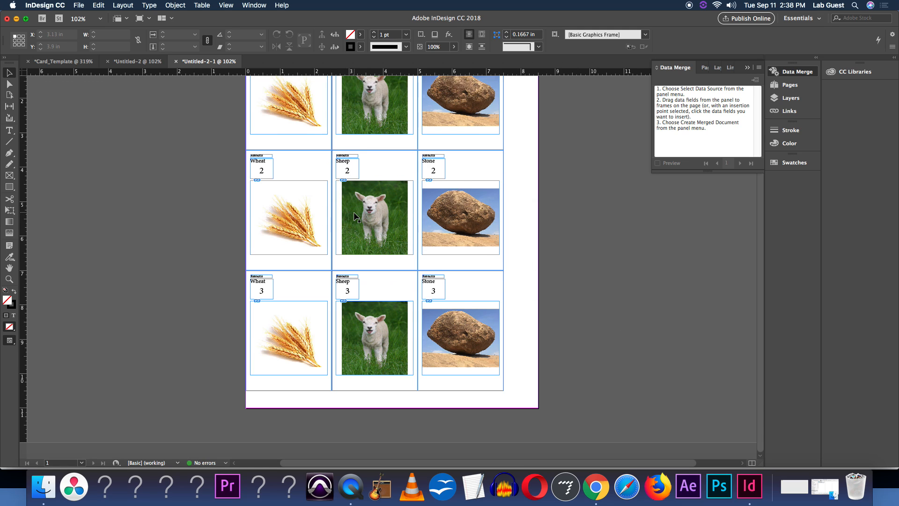
{"action": "scroll", "coordinate": [355, 217], "scroll_direction": "up", "scroll_amount": 4}
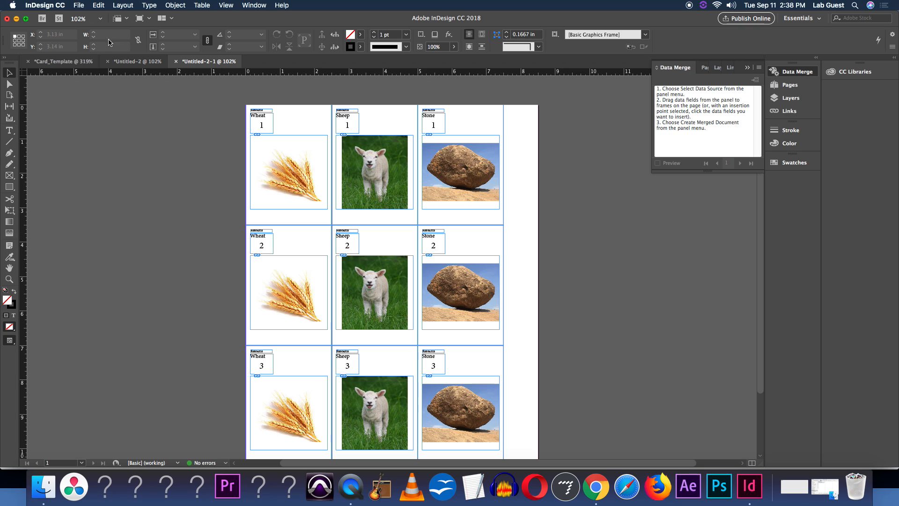
{"action": "left_click", "coordinate": [138, 61]}
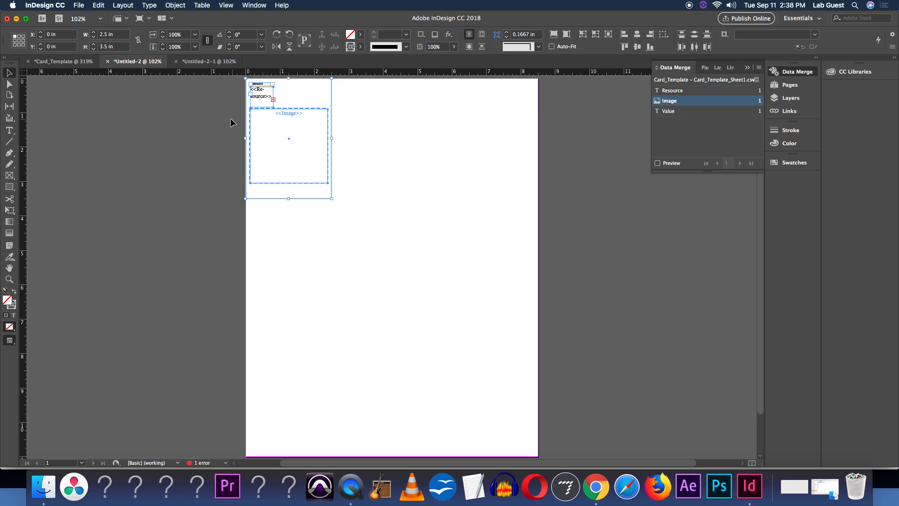
{"action": "left_click", "coordinate": [215, 64]}
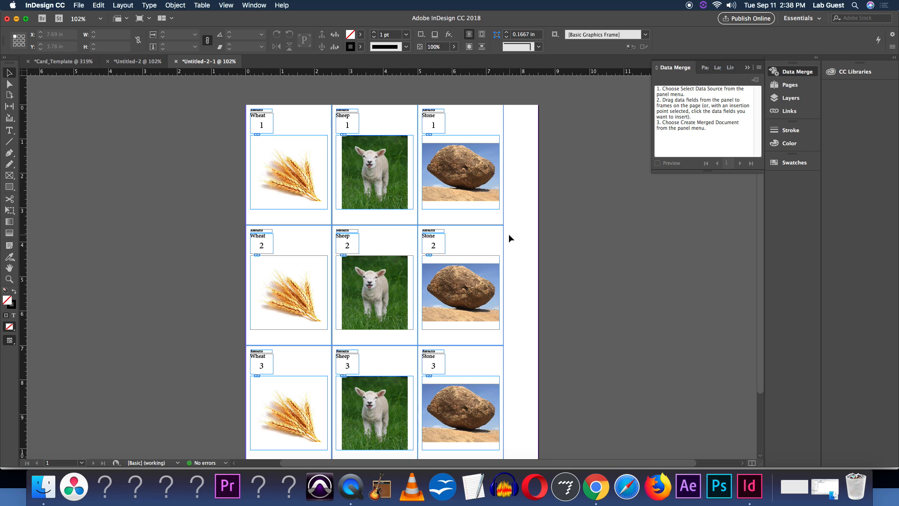
Save the merged card sheet document as Card_Template_PDF_To_Export in the Card Template folder
{"action": "left_click", "coordinate": [80, 5]}
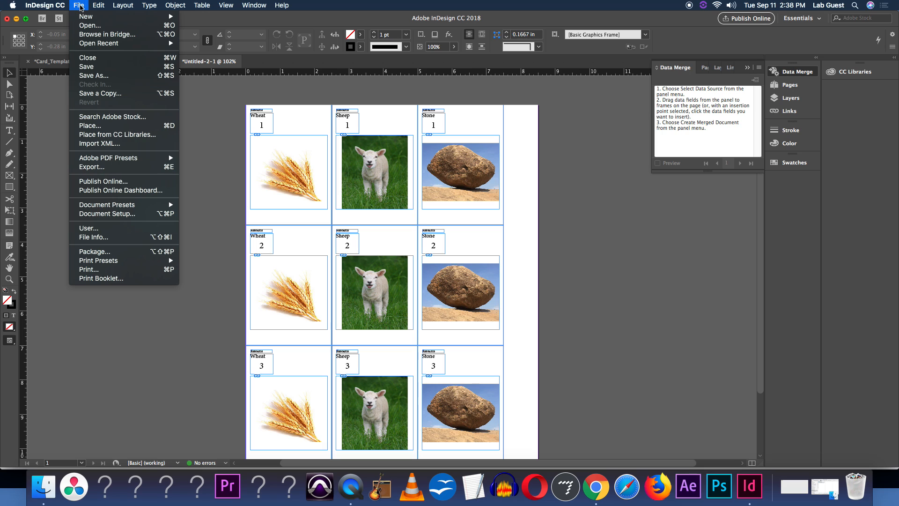
{"action": "mouse_move", "coordinate": [159, 264]}
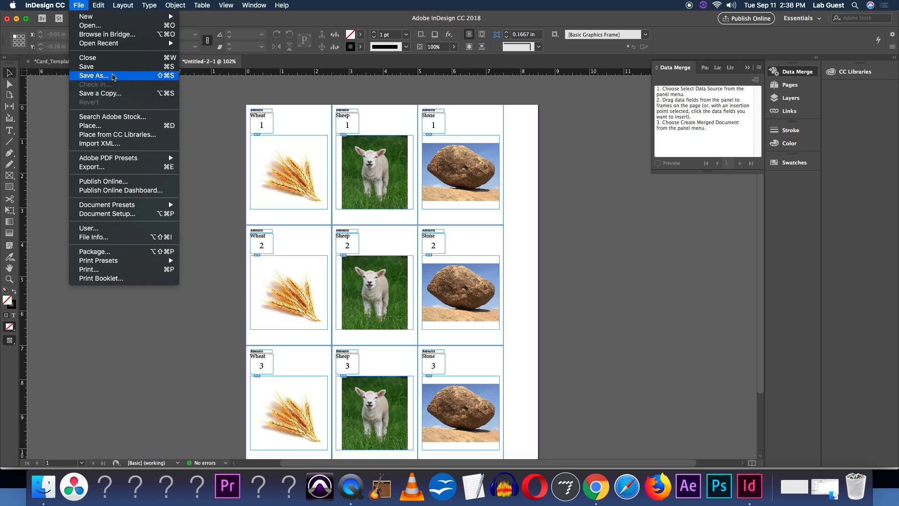
{"action": "left_click", "coordinate": [113, 77]}
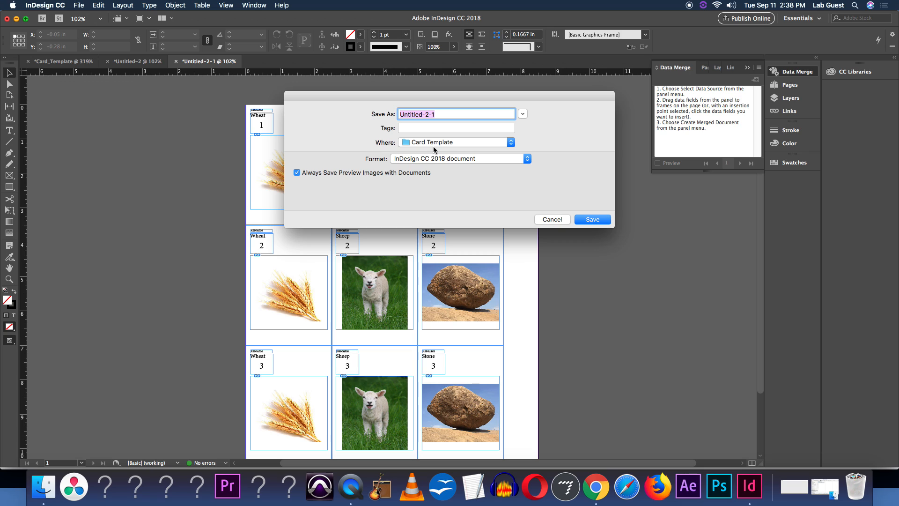
{"action": "left_click", "coordinate": [435, 159]}
{"action": "left_click", "coordinate": [436, 159]}
{"action": "type", "text": "Card_Template_PDF_To_Export"}
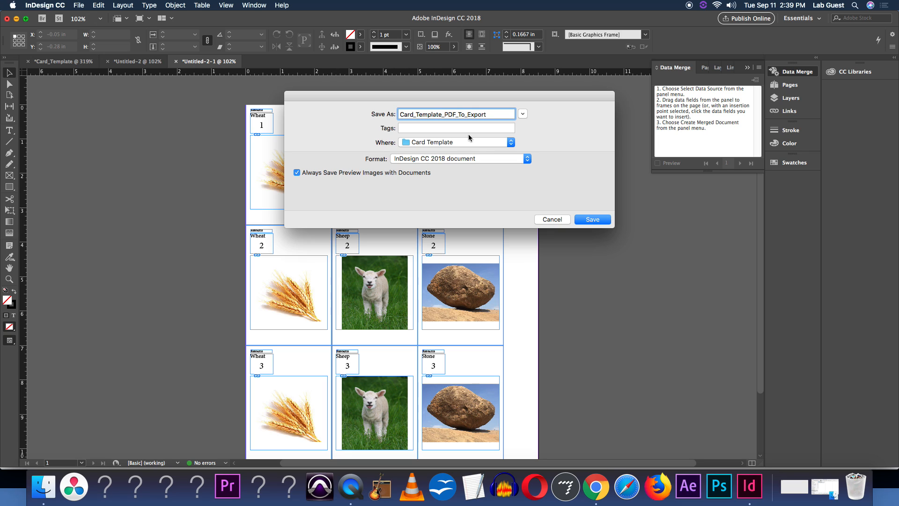
{"action": "left_click", "coordinate": [589, 225]}
Export the merged card sheet as an Adobe PDF (Print) named Card_Template_PDF using the High Quality Print preset
{"action": "left_click", "coordinate": [78, 5]}
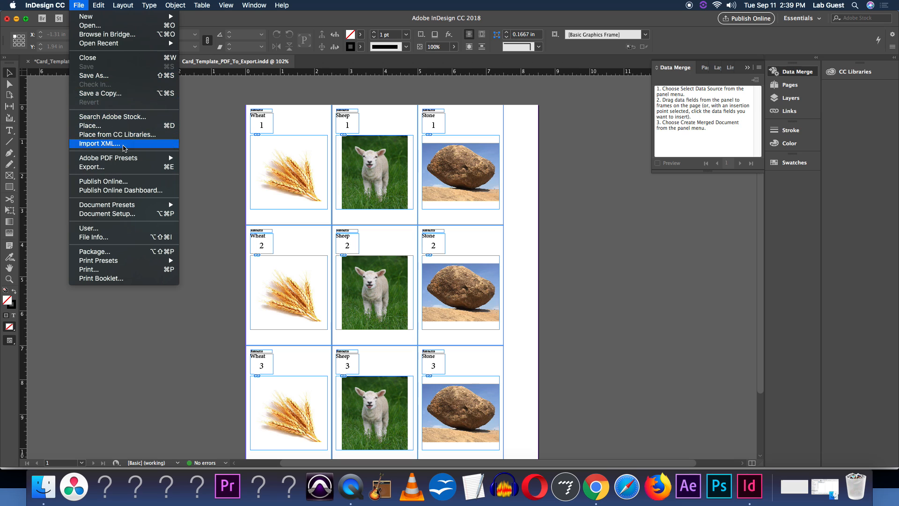
{"action": "left_click", "coordinate": [132, 168]}
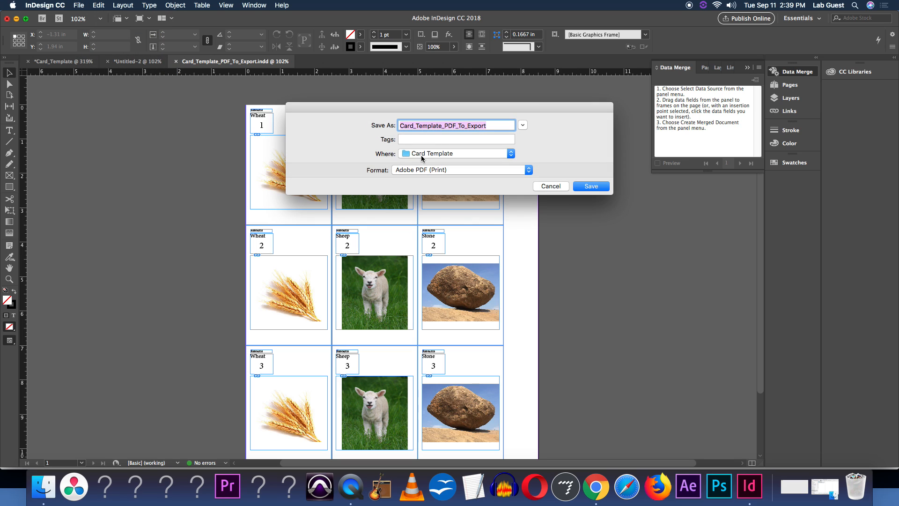
{"action": "left_click", "coordinate": [436, 170]}
{"action": "left_click", "coordinate": [436, 169]}
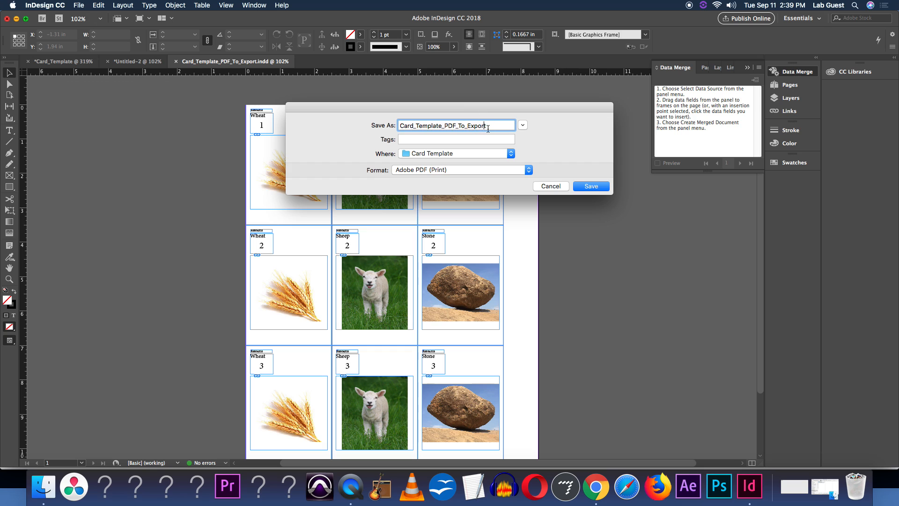
{"action": "left_click_drag", "start_coordinate": [509, 125], "coordinate": [457, 127]}
{"action": "key", "text": "BackSpace"}
{"action": "key", "text": "Return"}
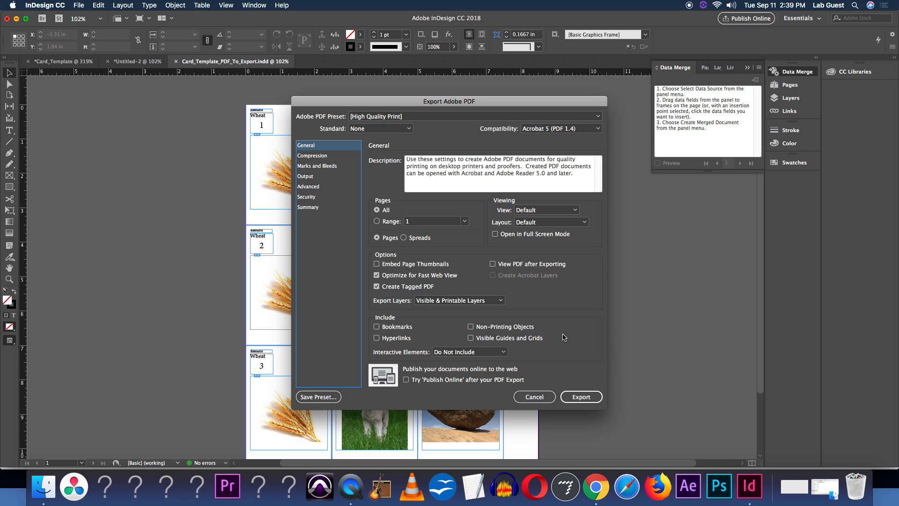
{"action": "left_click", "coordinate": [581, 397]}
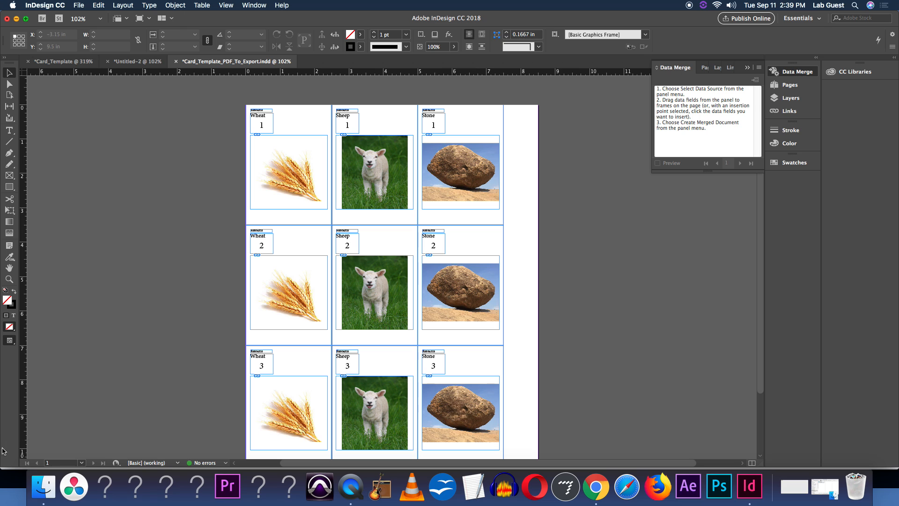
Open the exported Card_Template_PDF.pdf from the Card Template folder to review the card sheet, then close it
{"action": "left_click", "coordinate": [42, 478]}
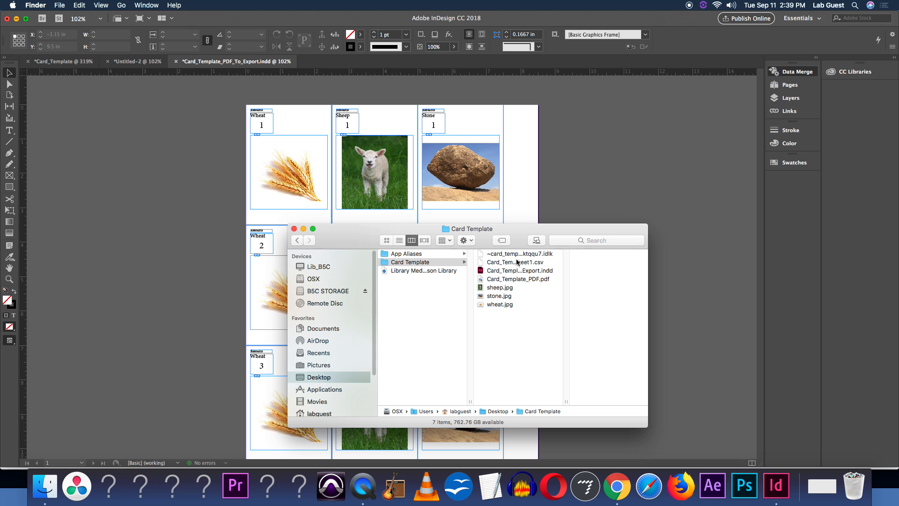
{"action": "double_click", "coordinate": [521, 280]}
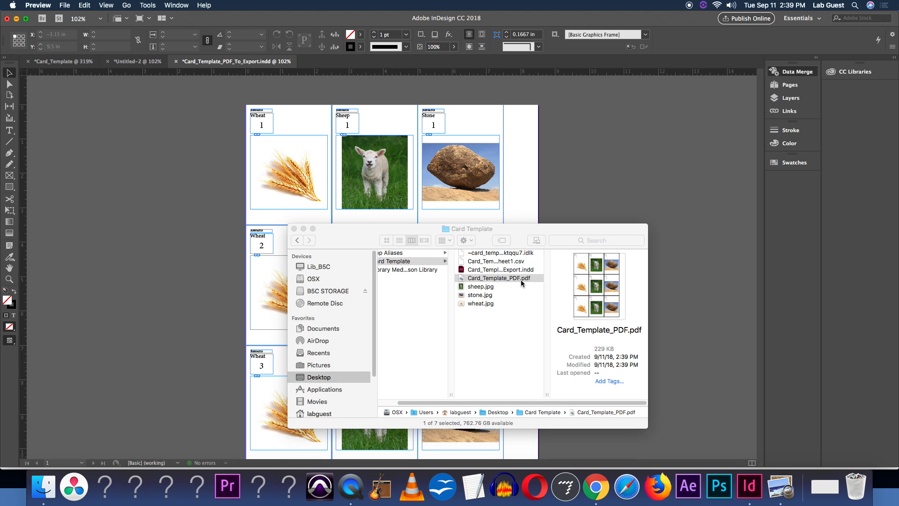
{"action": "scroll", "coordinate": [53, 244], "scroll_direction": "down", "scroll_amount": 2}
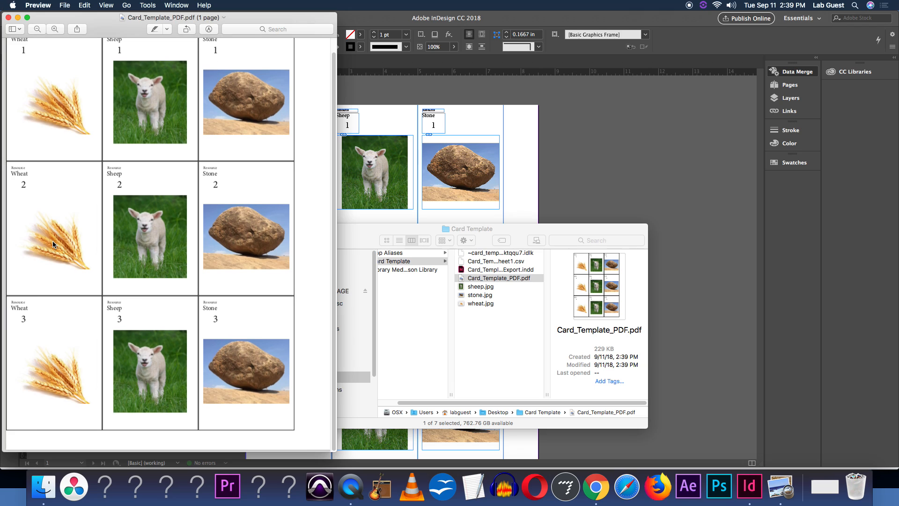
{"action": "scroll", "coordinate": [53, 244], "scroll_direction": "up", "scroll_amount": 2}
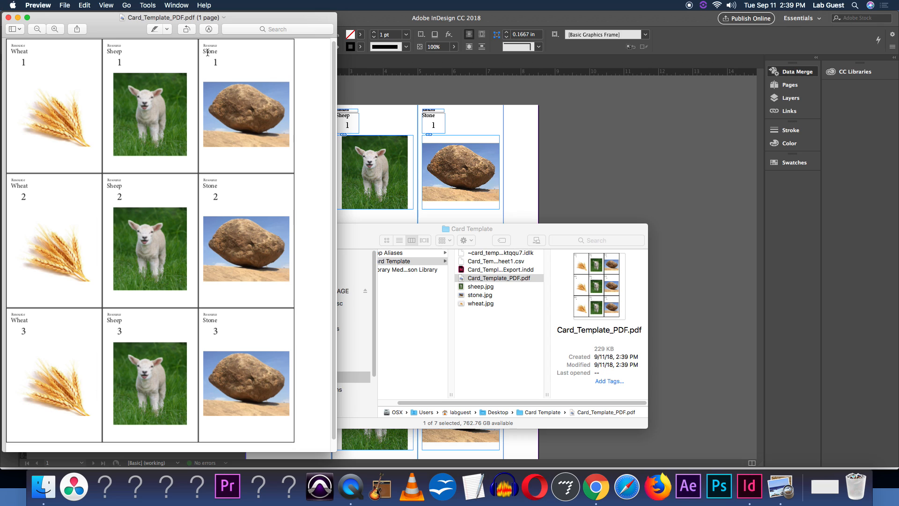
{"action": "left_click_drag", "start_coordinate": [211, 52], "coordinate": [214, 53]}
{"action": "left_click", "coordinate": [9, 17]}
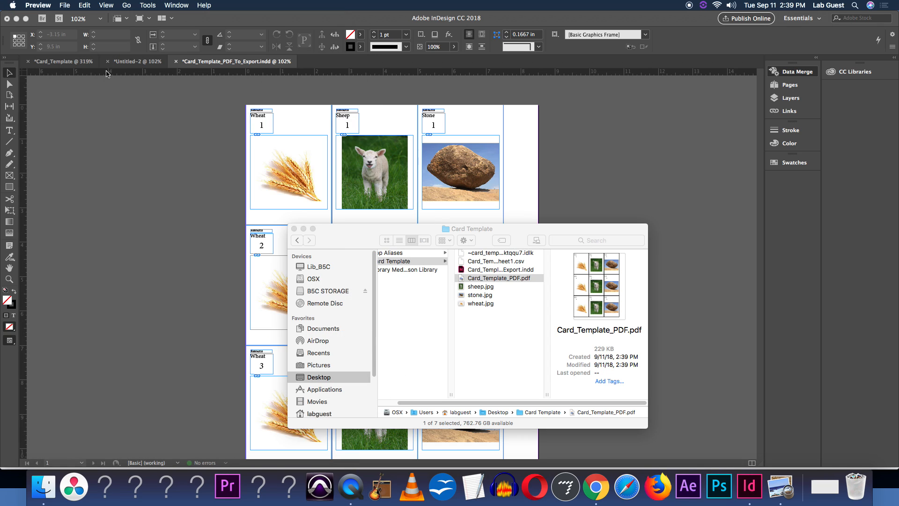
{"action": "left_click", "coordinate": [294, 228]}
{"action": "left_click", "coordinate": [156, 67]}
{"action": "left_click", "coordinate": [153, 67]}
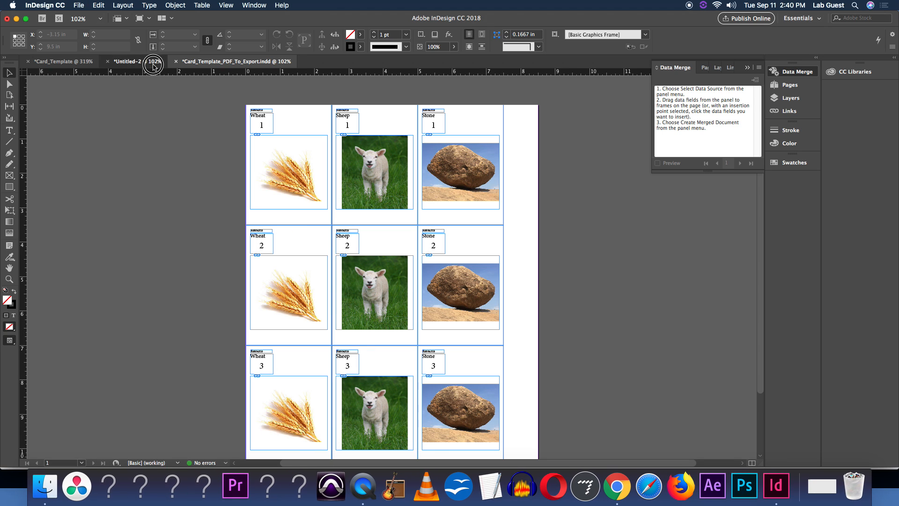
{"action": "left_click", "coordinate": [79, 5]}
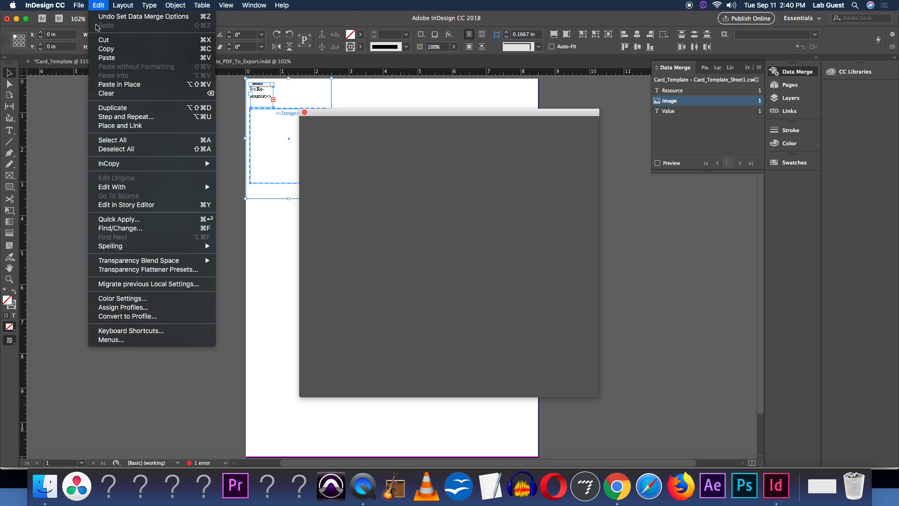
{"action": "left_click", "coordinate": [288, 145]}
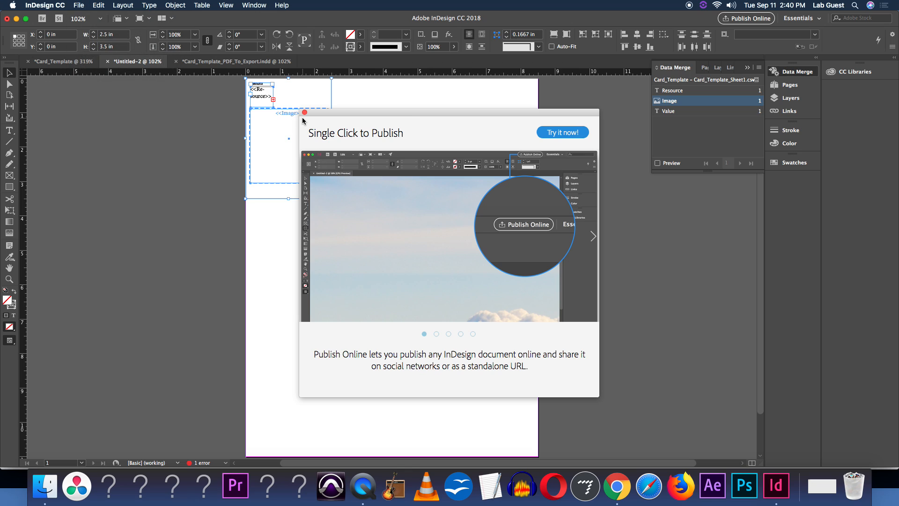
{"action": "left_click", "coordinate": [305, 114]}
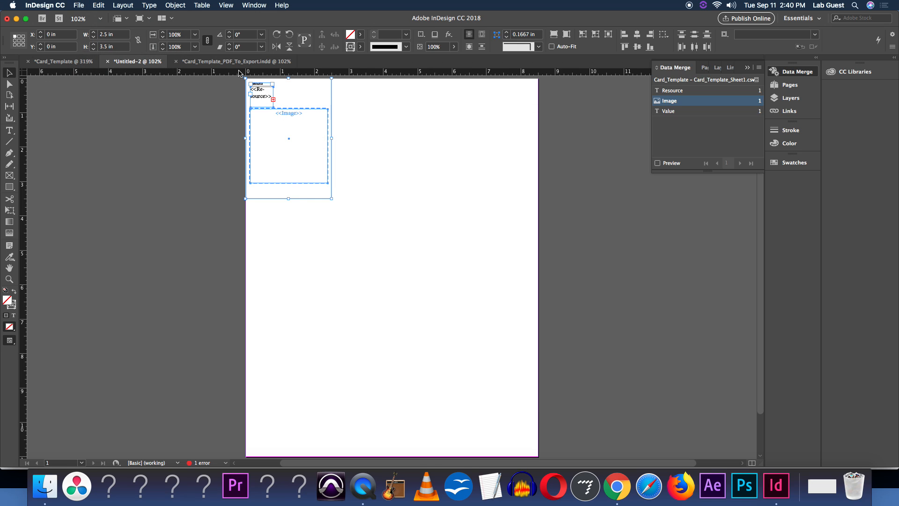
{"action": "left_click", "coordinate": [237, 61]}
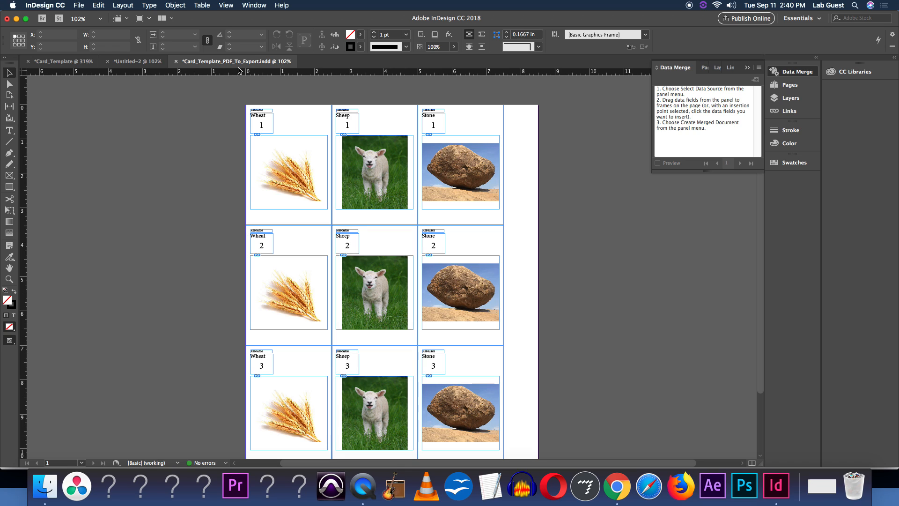
{"action": "left_click", "coordinate": [618, 486]}
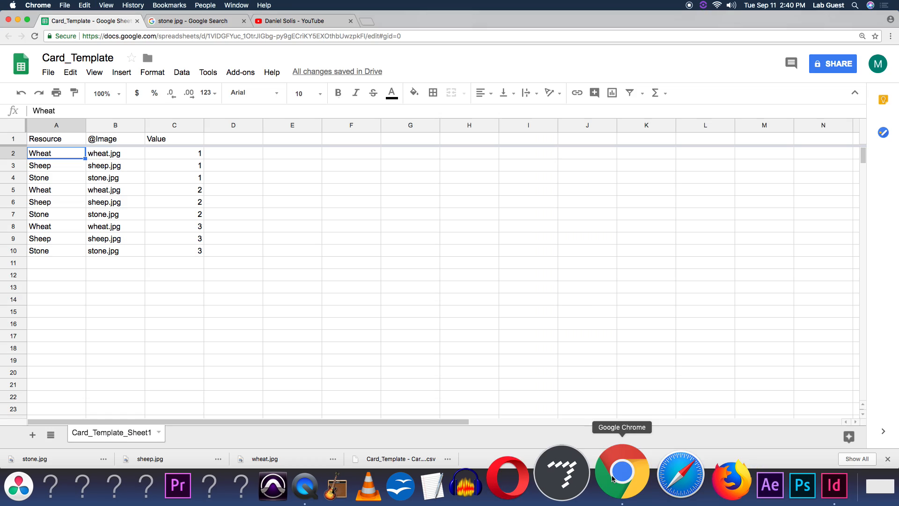
{"action": "left_click", "coordinate": [300, 21]}
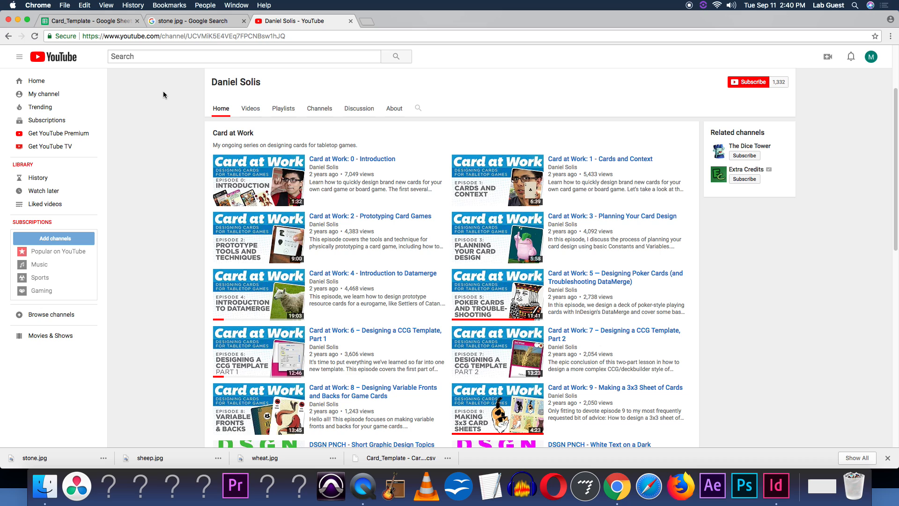
{"action": "left_click", "coordinate": [172, 22]}
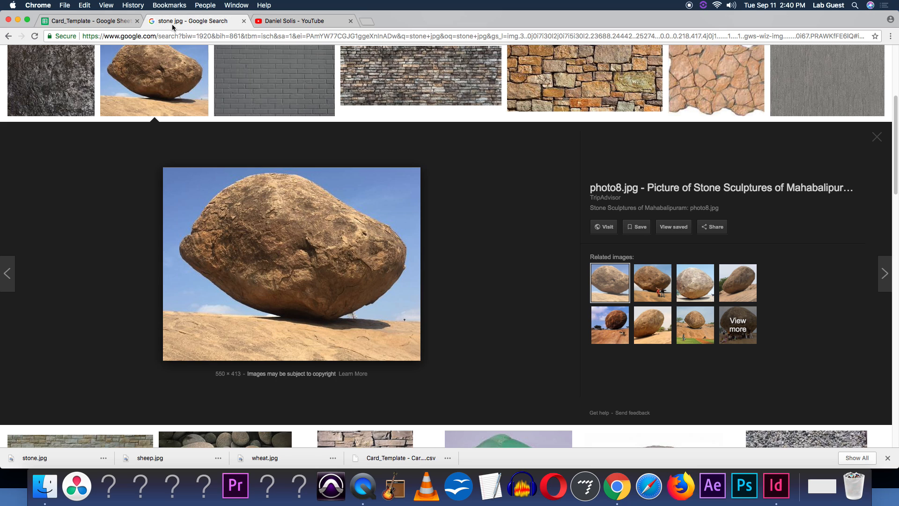
{"action": "left_click", "coordinate": [93, 22]}
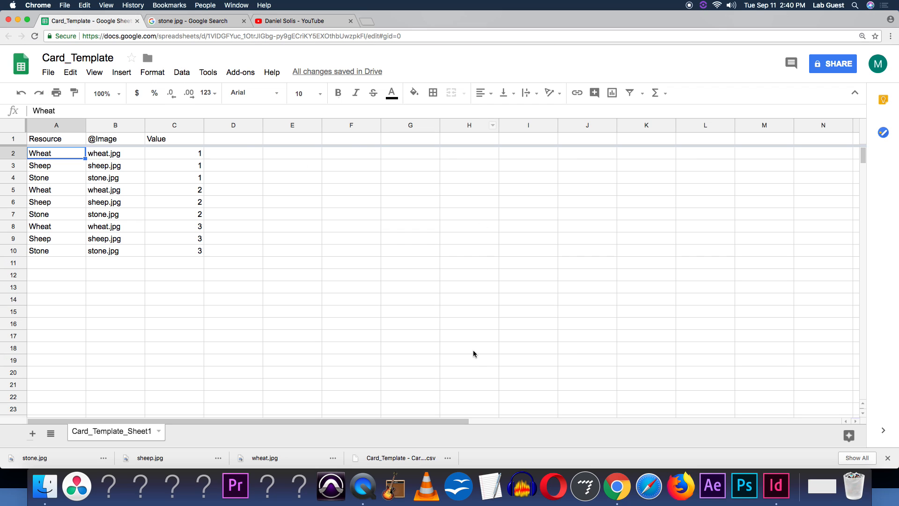
{"action": "left_click", "coordinate": [371, 484]}
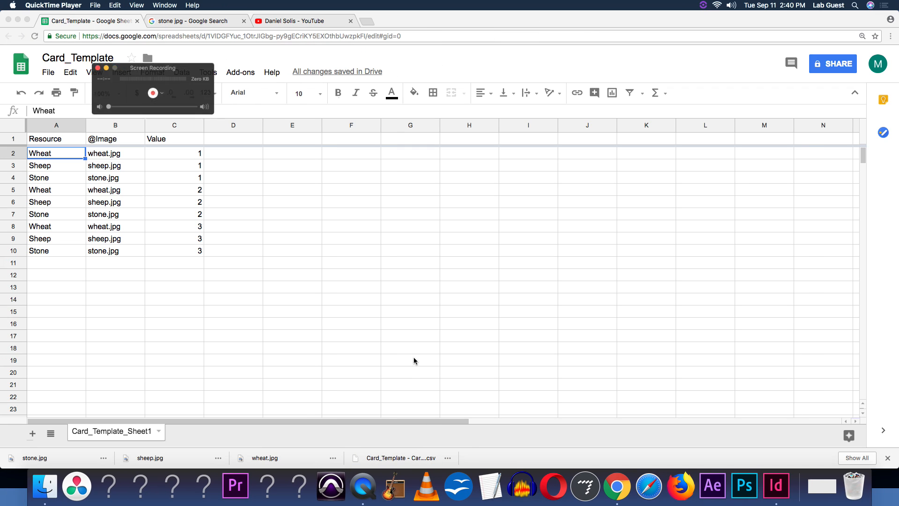